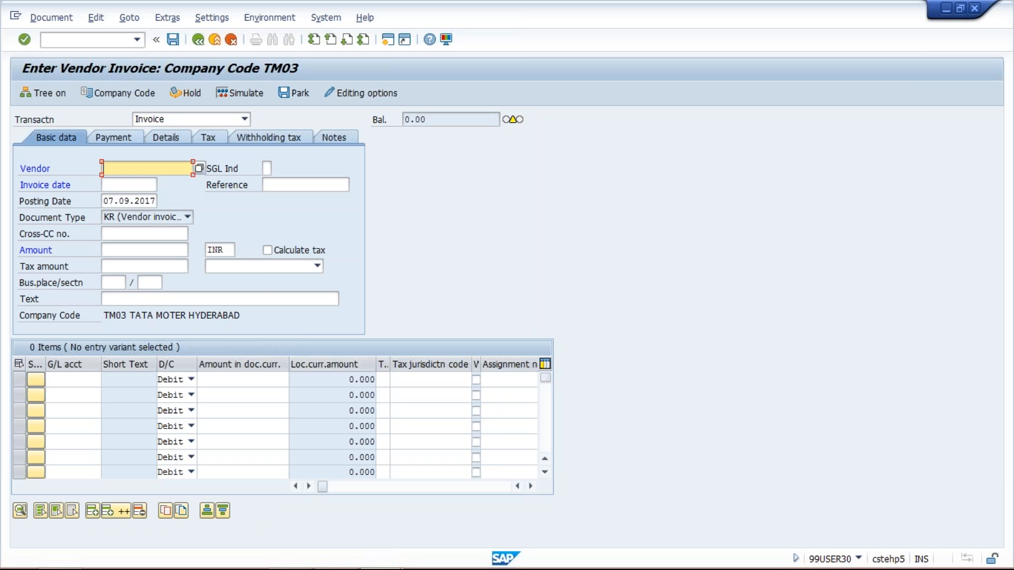
left_click(16, 378)
left_click(17, 394)
left_click(16, 410)
left_click(19, 425)
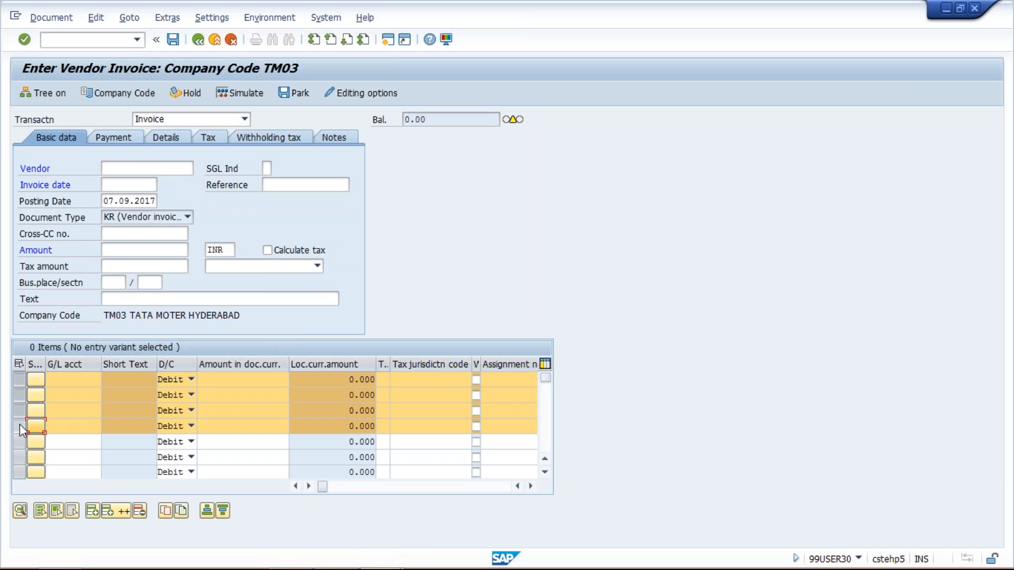
left_click(20, 425)
left_click(20, 411)
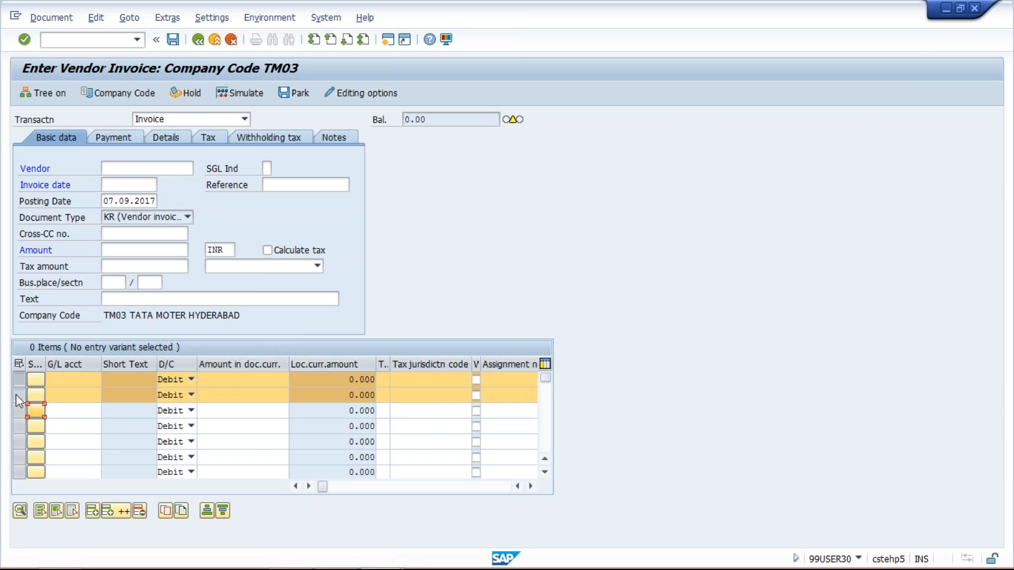
left_click(15, 394)
left_click(19, 378)
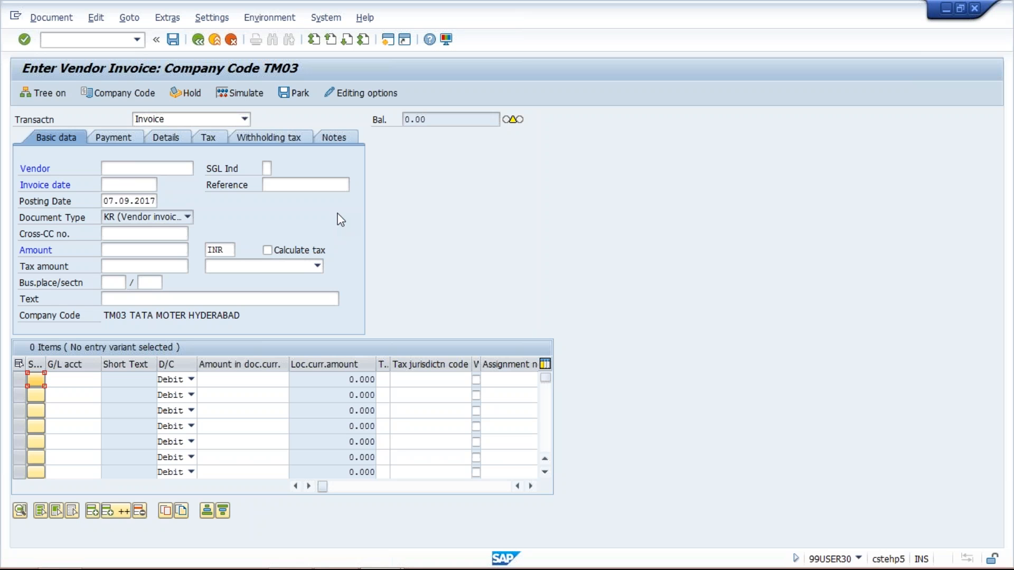
- Change the company code for the vendor invoice entry to TM10
left_click(130, 171)
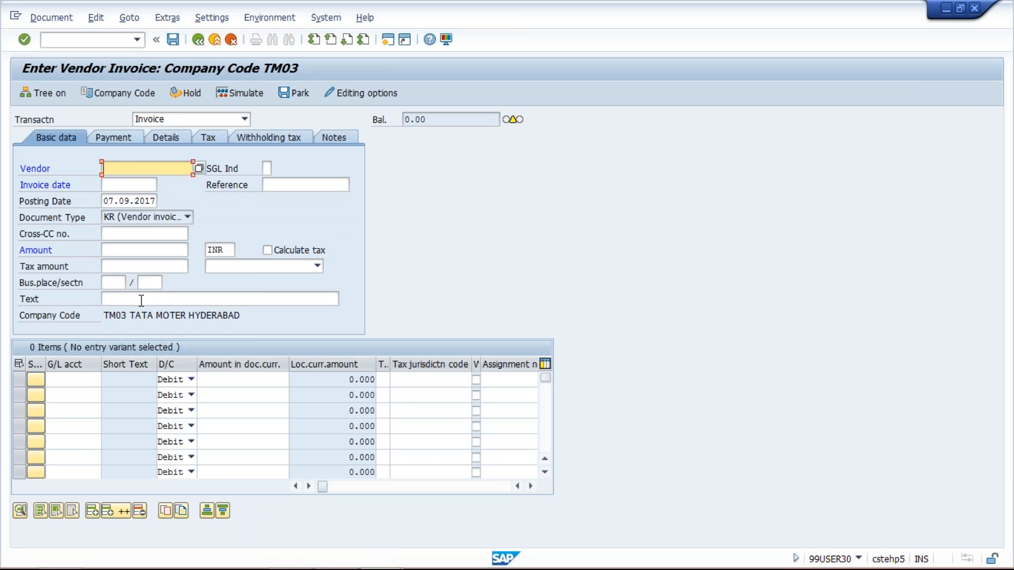
left_click(125, 95)
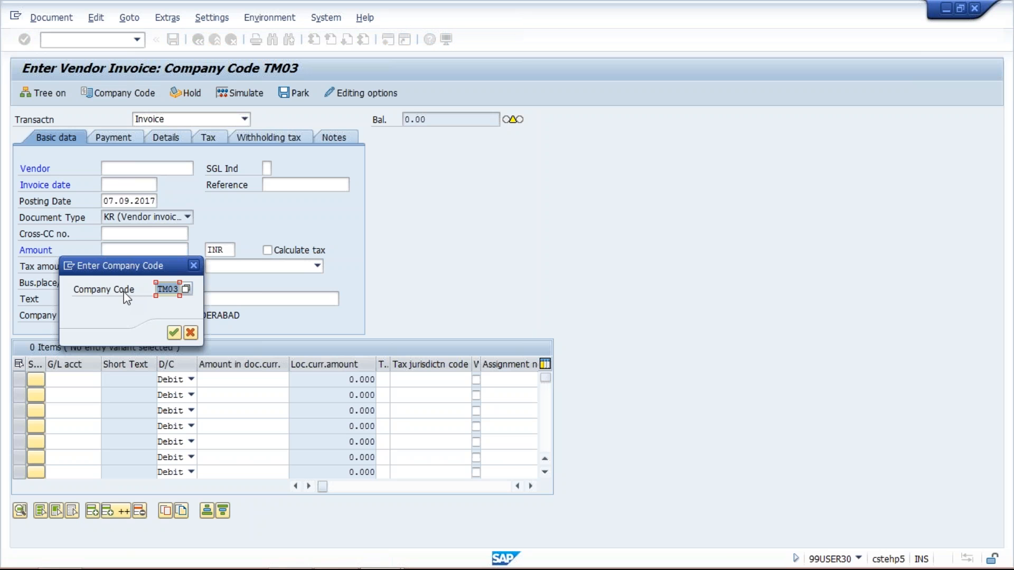
type("TM10")
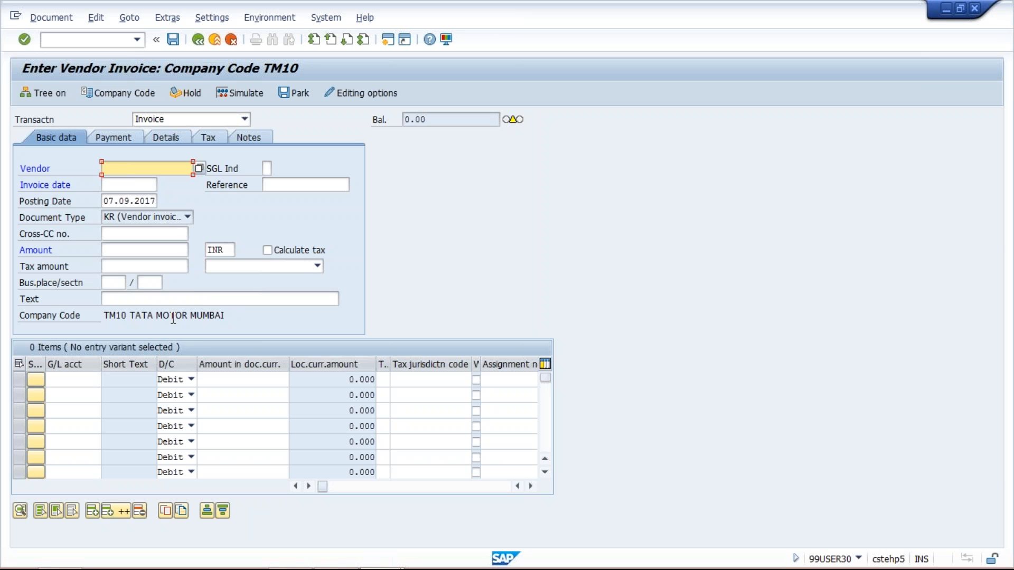
- Look up the vendors of company code TM10 and select PENTA INFOTECH INDIA as the invoice vendor
left_click(199, 168)
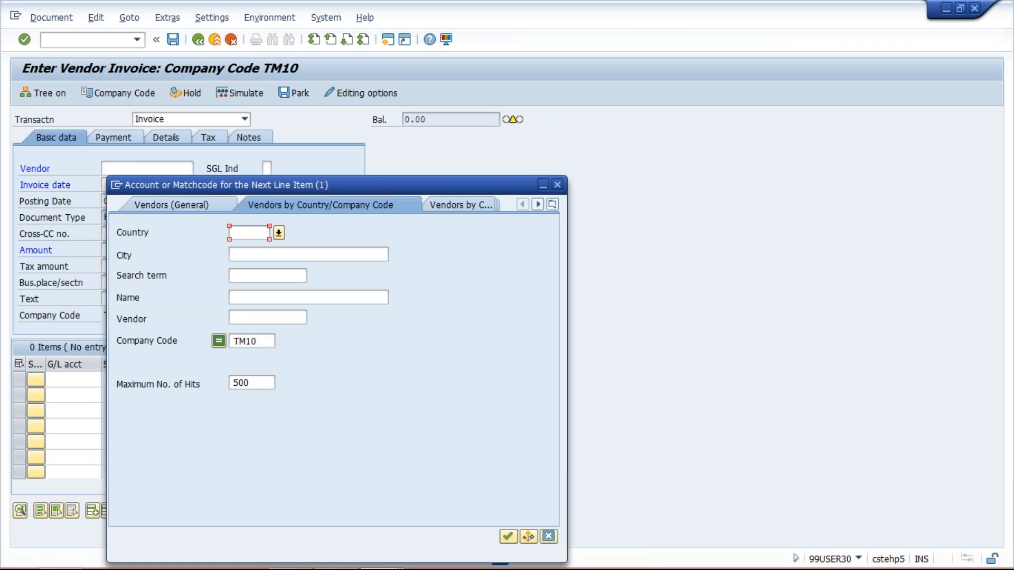
key("Return")
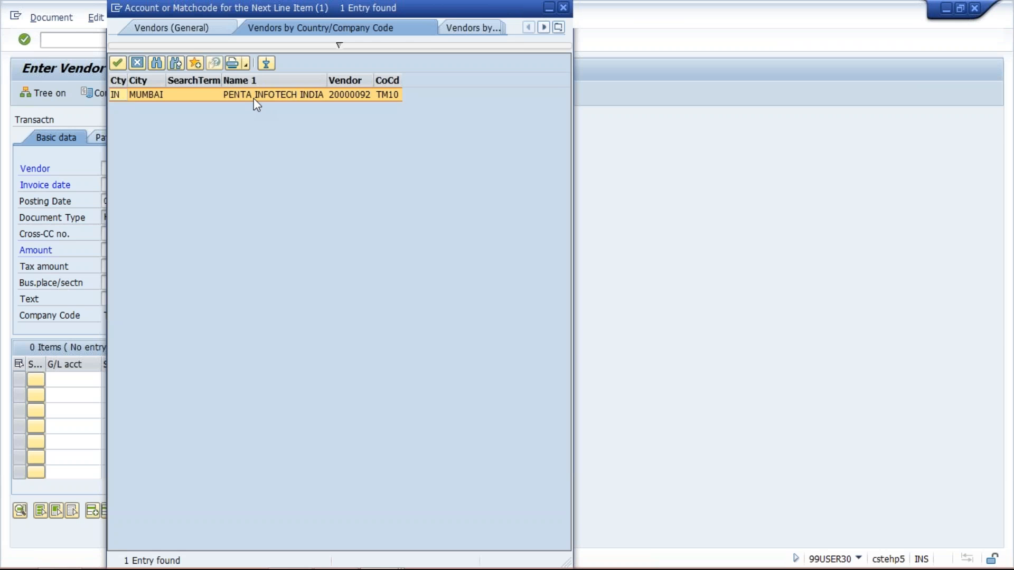
double_click(253, 98)
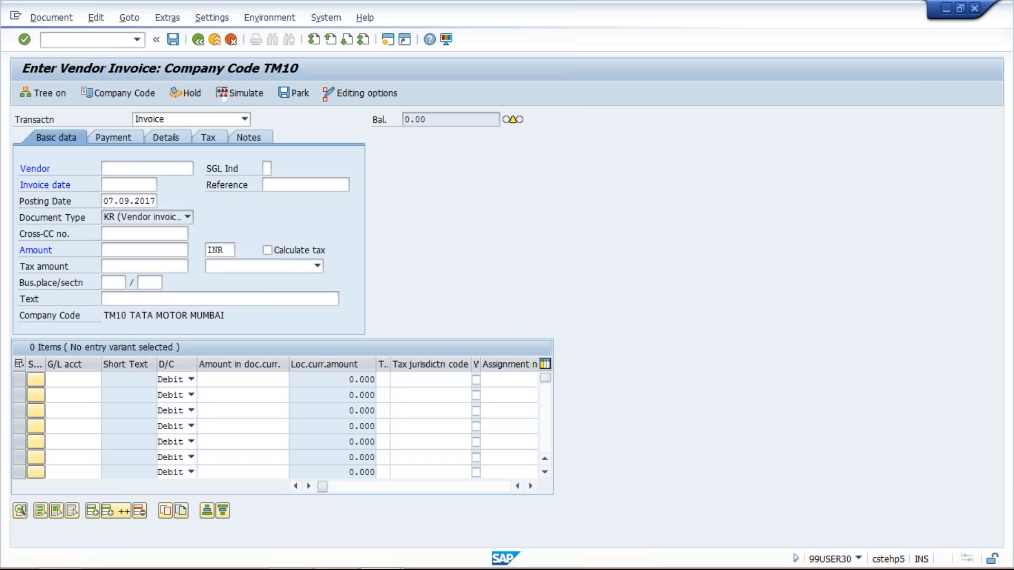
- Set the invoice date to 07.08.2017 and the invoice amount to 1000 INR
left_click(116, 181)
type("07.")
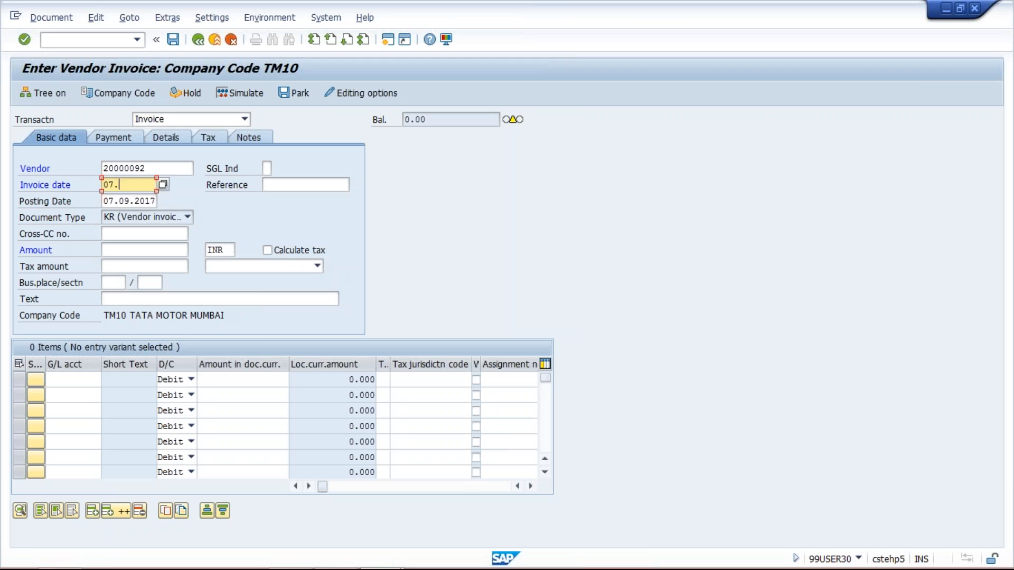
type("08.2017")
left_click(140, 252)
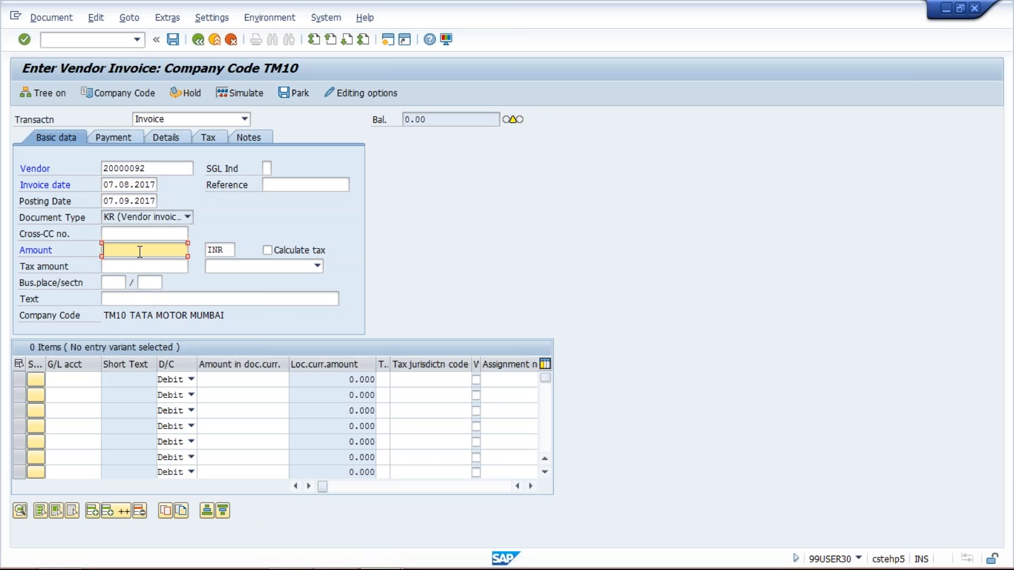
type("1000")
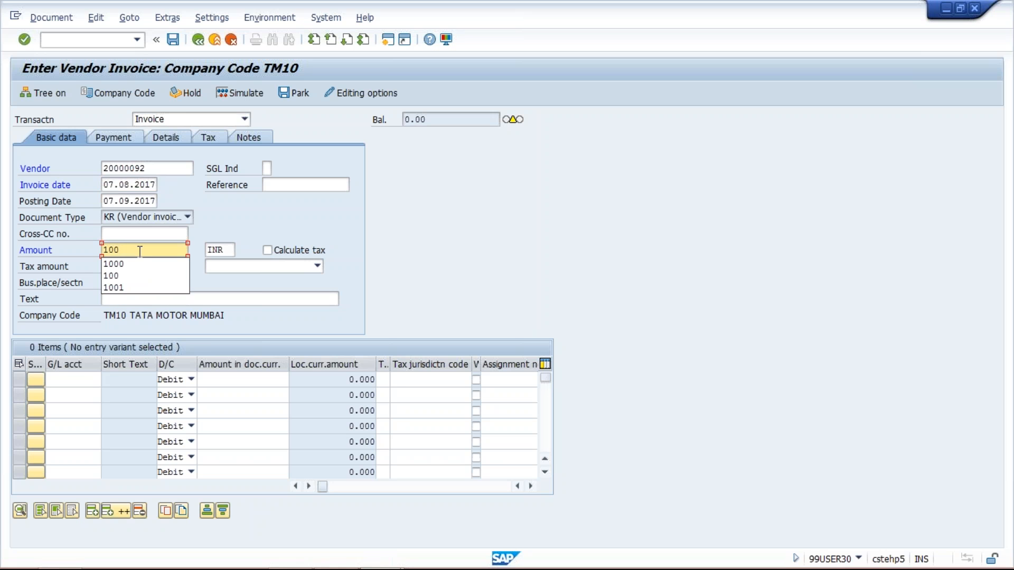
- Fill the first line item with the RENT ACT G/L account from the account lookup and a debit amount of 1000
left_click(67, 373)
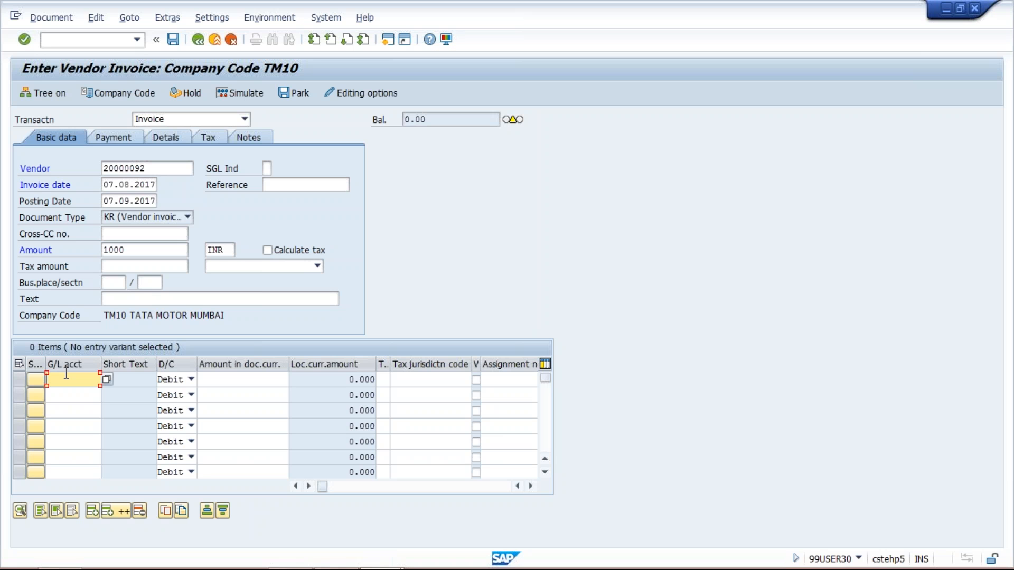
left_click(106, 380)
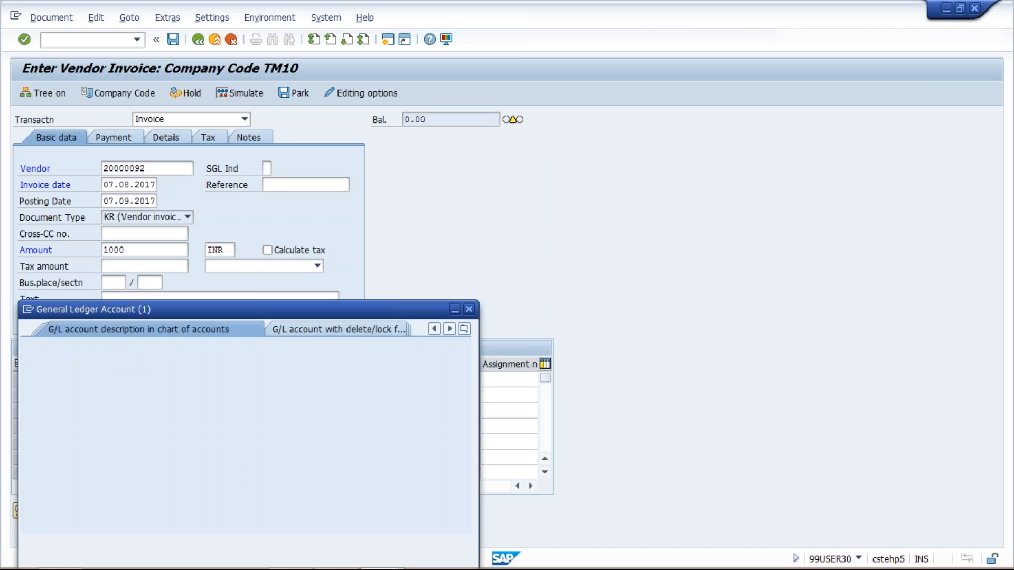
key("Return")
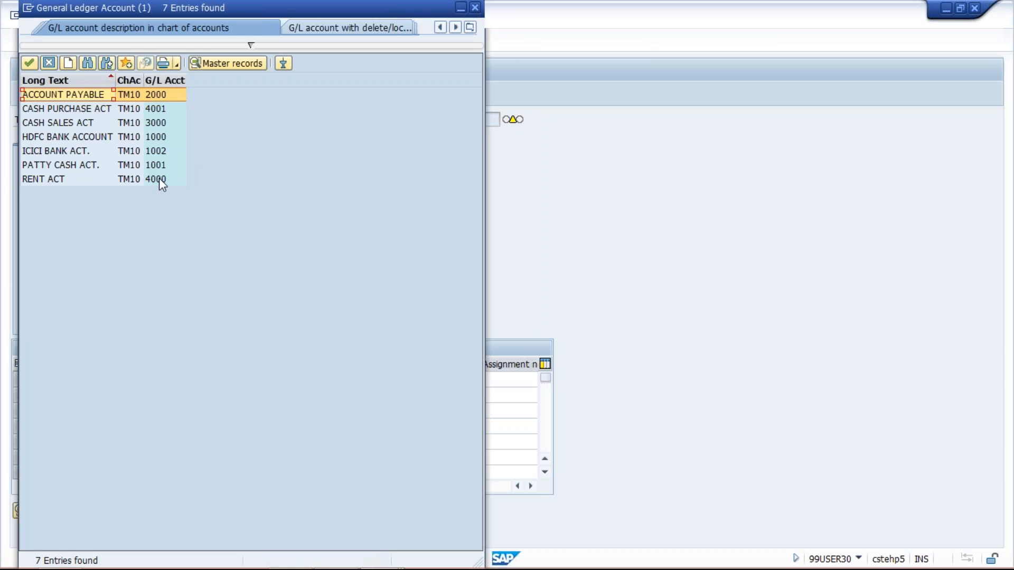
left_click(160, 178)
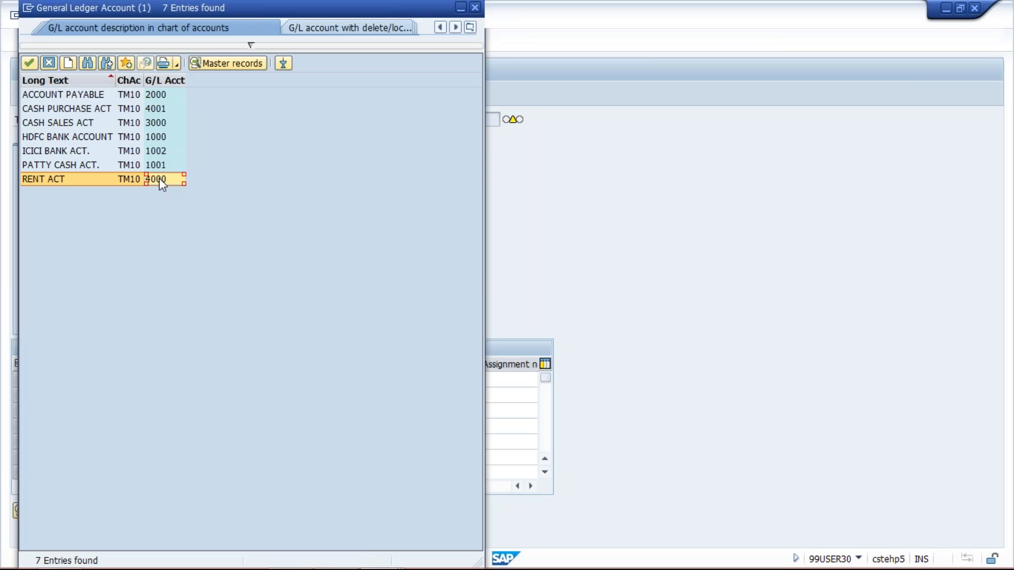
double_click(159, 179)
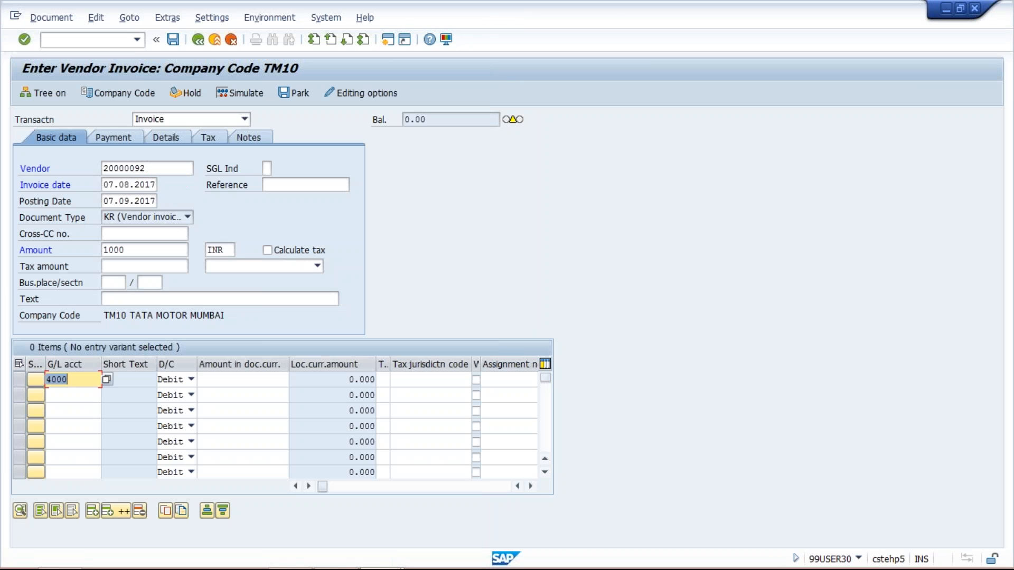
left_click(266, 380)
type("1000")
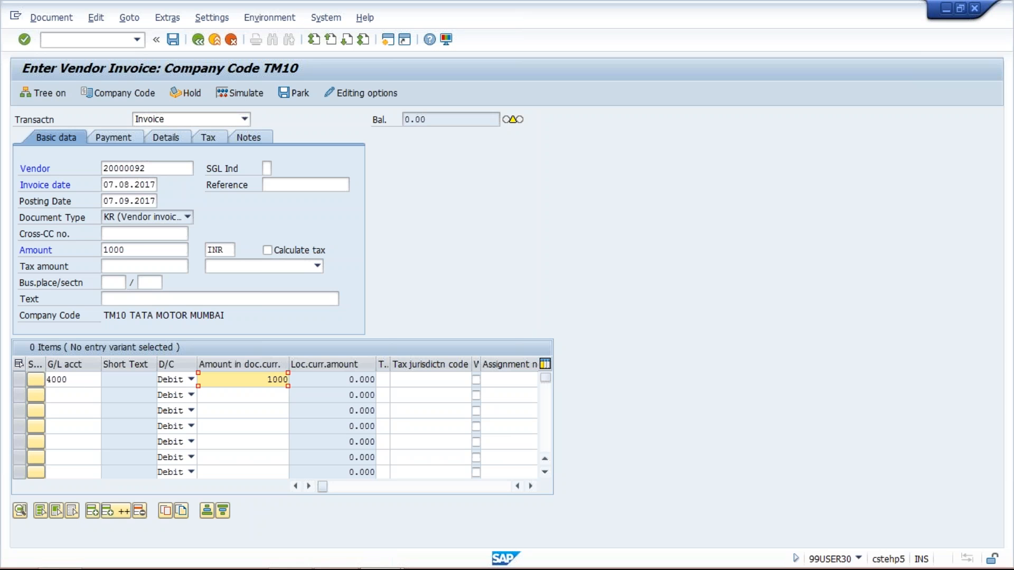
- Simulate the vendor invoice posting to check its line items, and return to the invoice entry
left_click(68, 380)
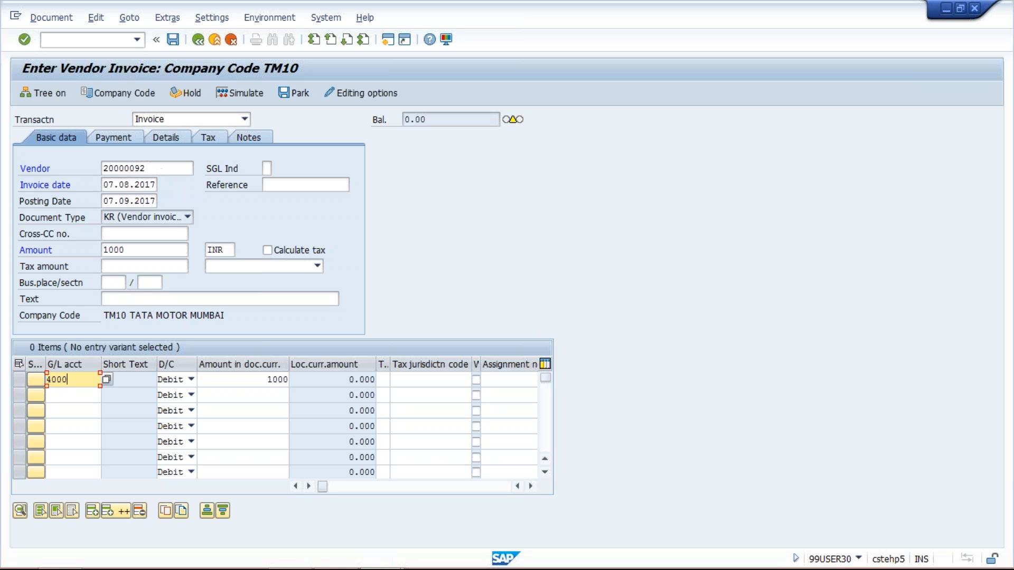
left_click(162, 169)
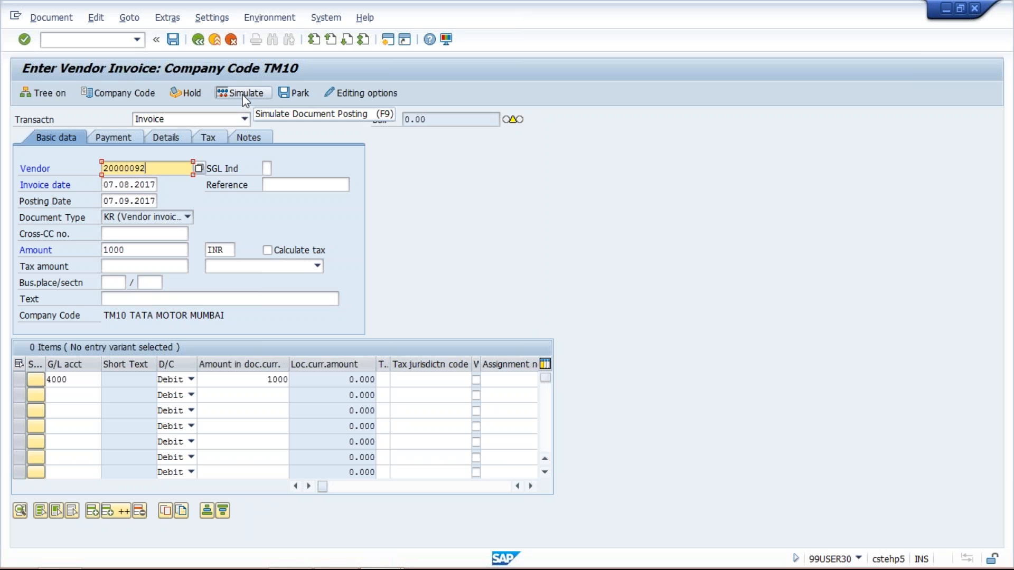
left_click(37, 22)
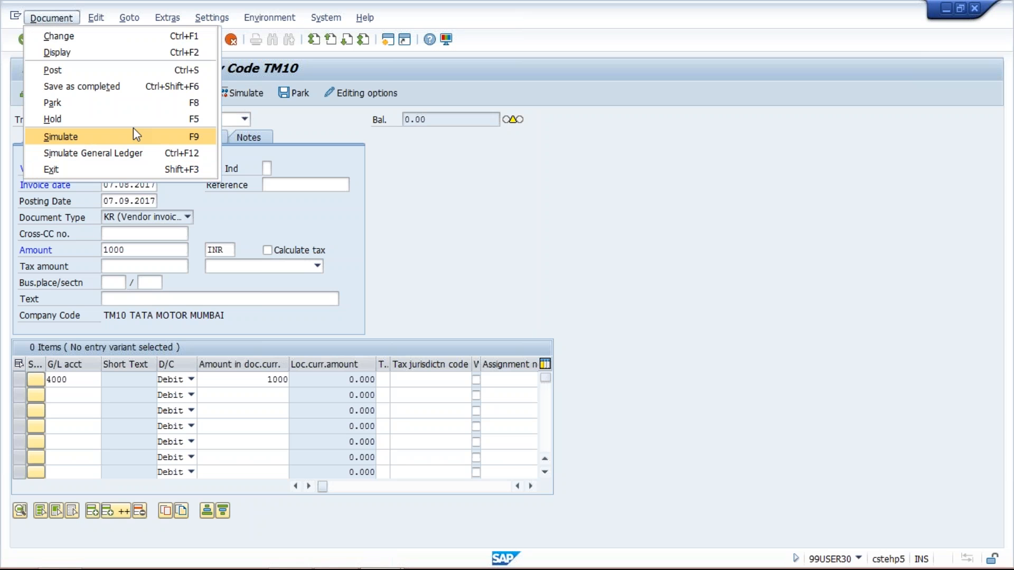
left_click(155, 138)
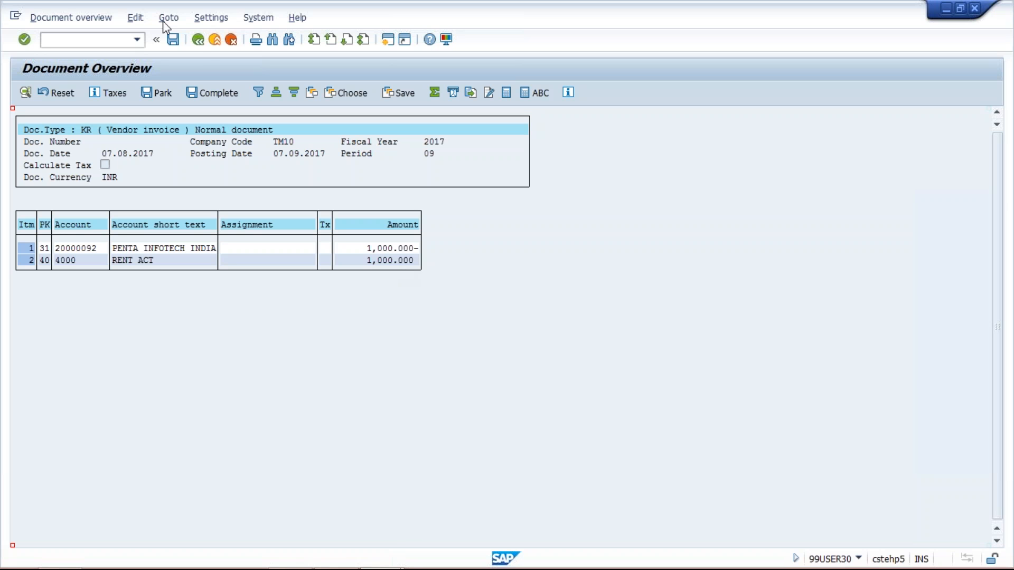
left_click(198, 40)
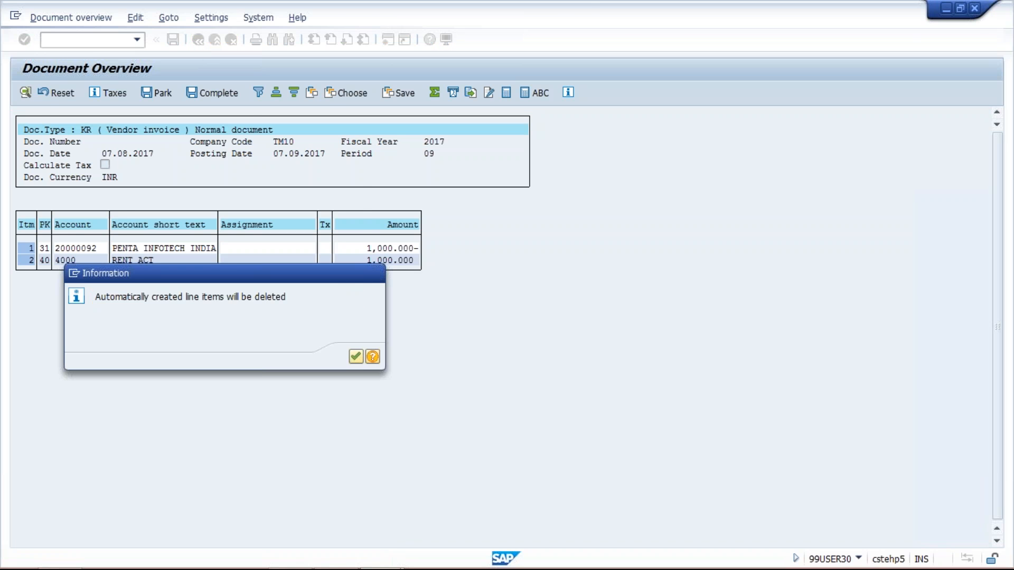
key("Return")
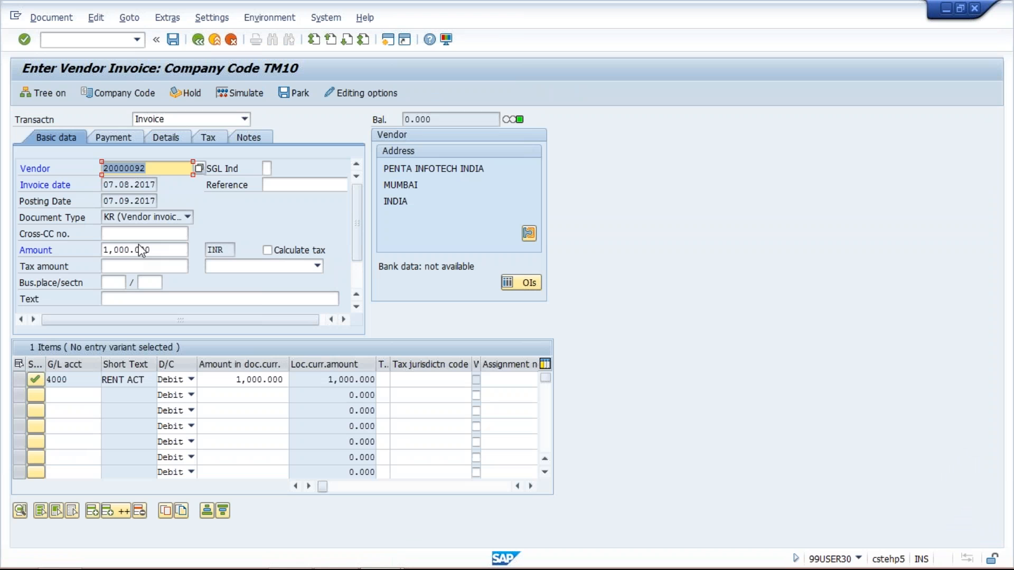
left_click(151, 185)
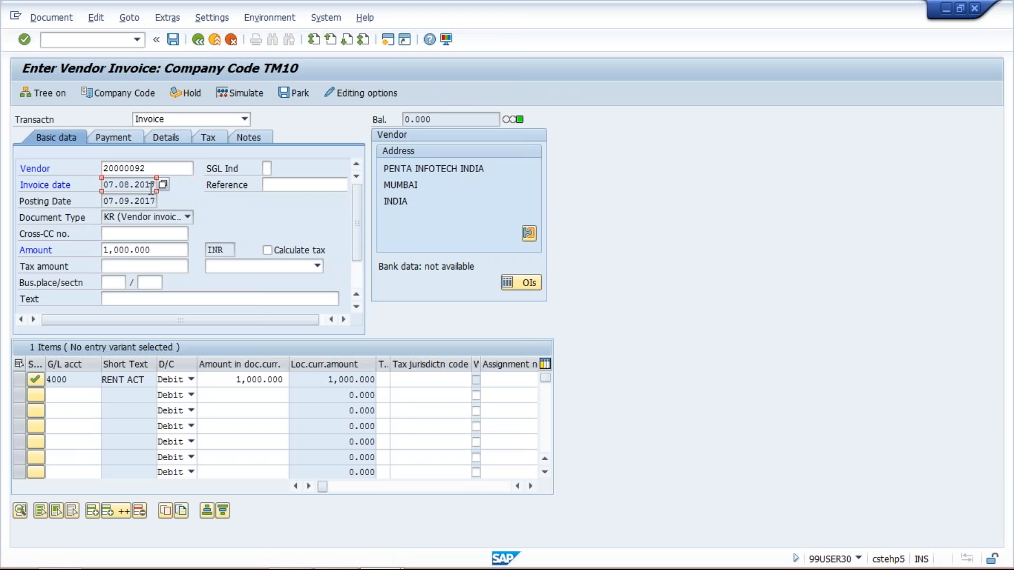
left_click(120, 185)
left_click(177, 172)
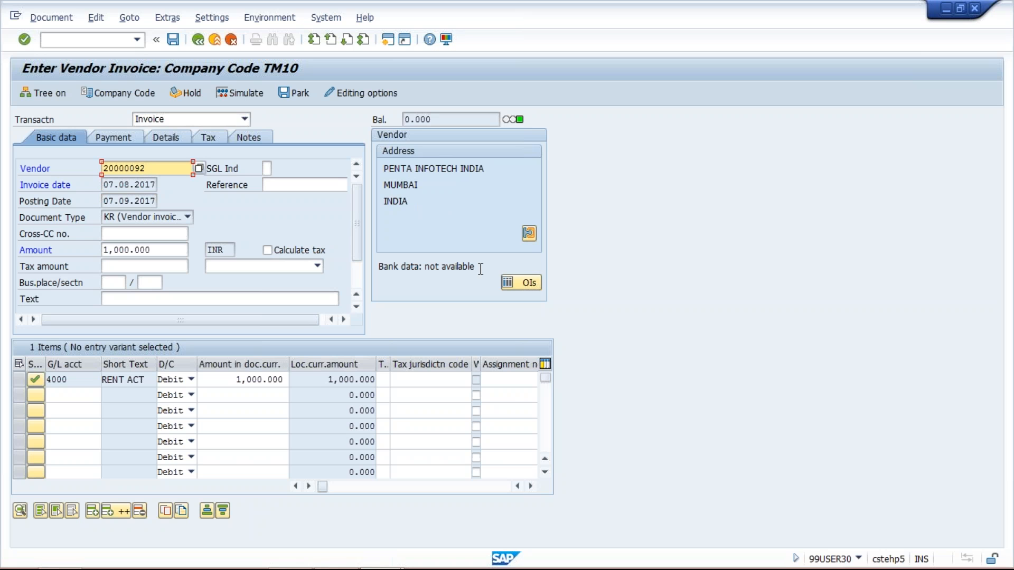
left_click_drag(480, 268, 380, 268)
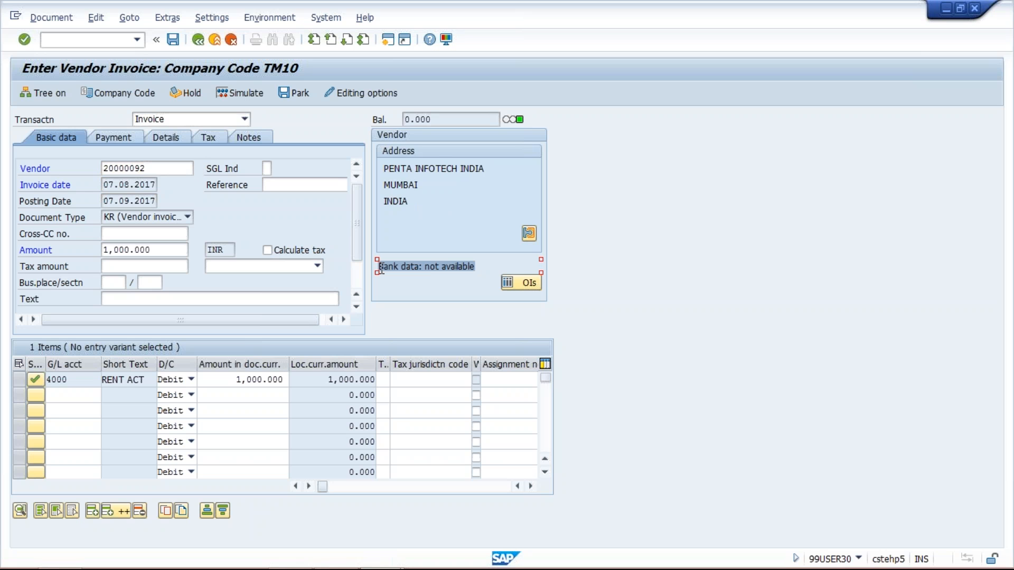
left_click(425, 266)
left_click_drag(450, 265, 476, 267)
left_click(464, 204)
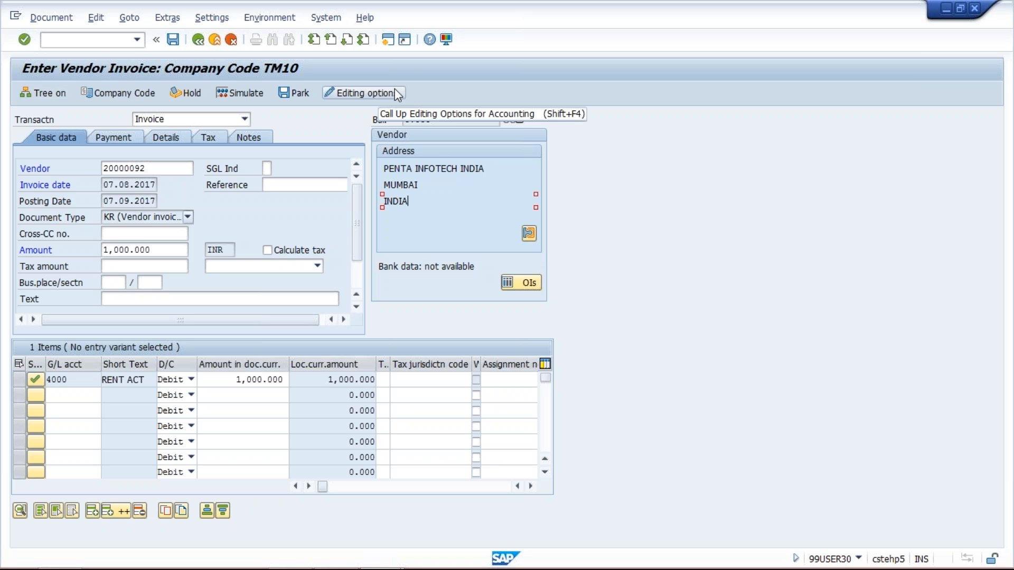
- Open a new session and start transaction OBA7 for document types
left_click(388, 41)
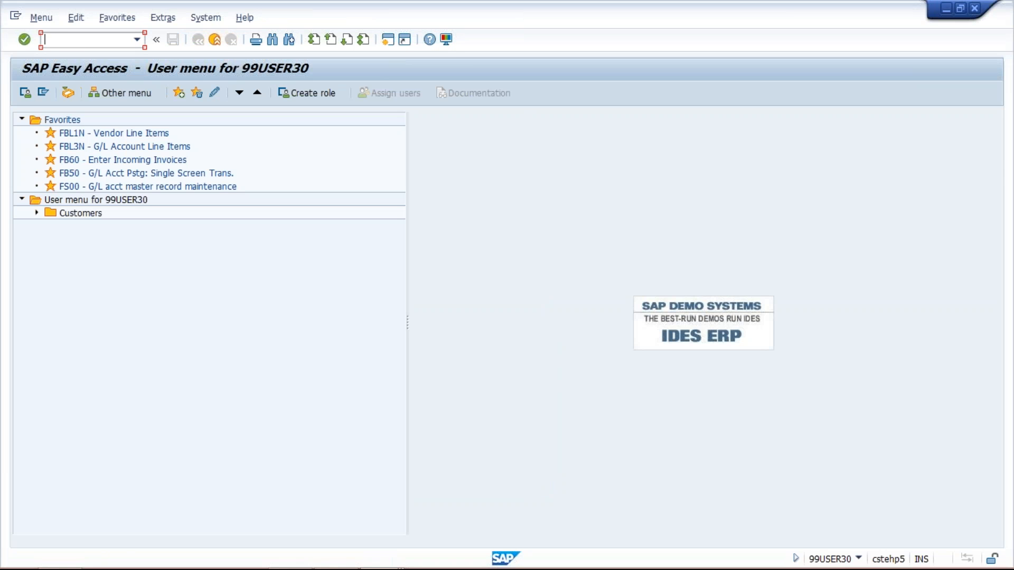
type("OBA7")
key("Return")
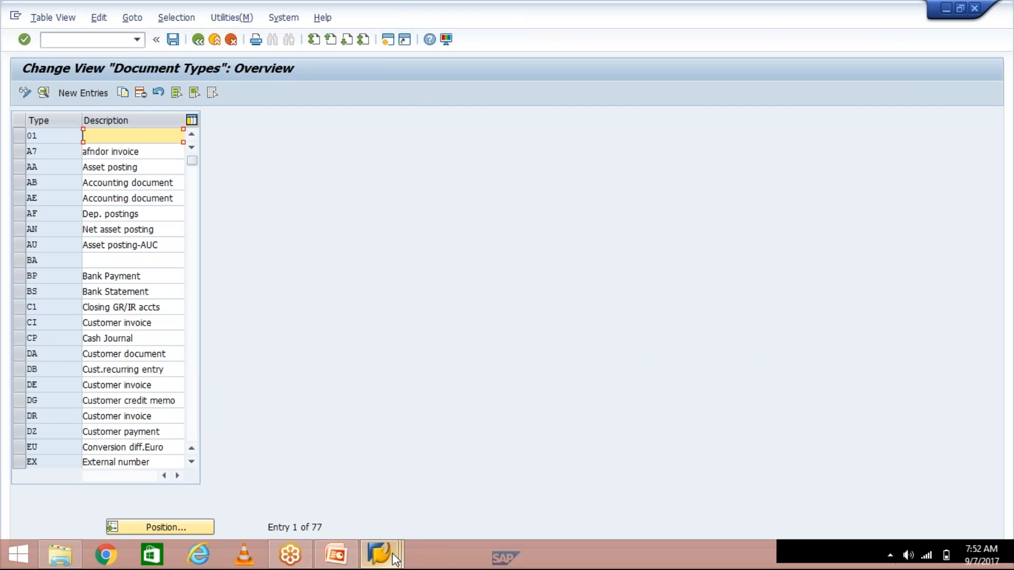
- Switch to the vendor invoice session to check its document type, and return to the document types overview
left_click(395, 559)
left_click(414, 479)
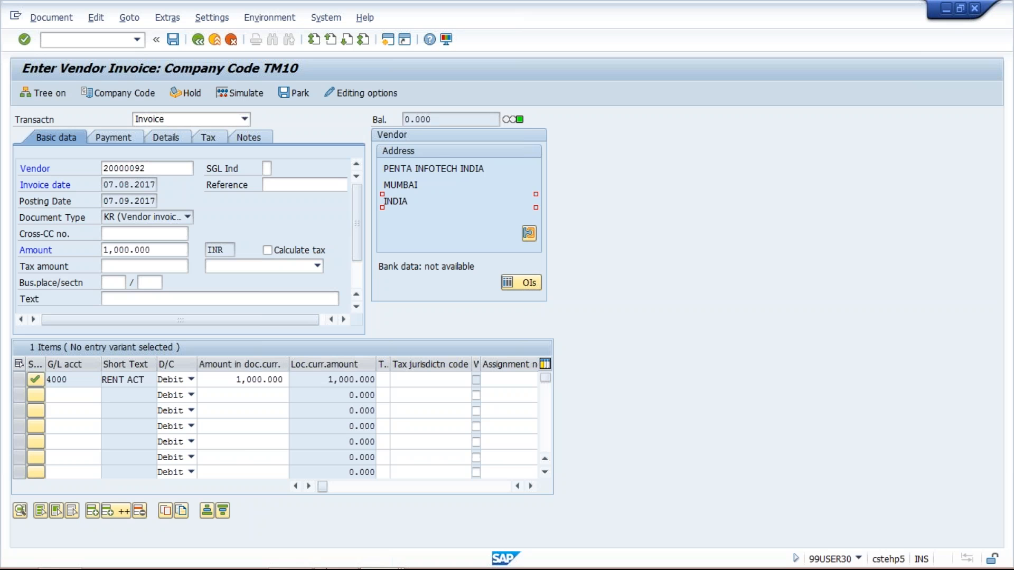
mouse_move(345, 566)
left_click(400, 564)
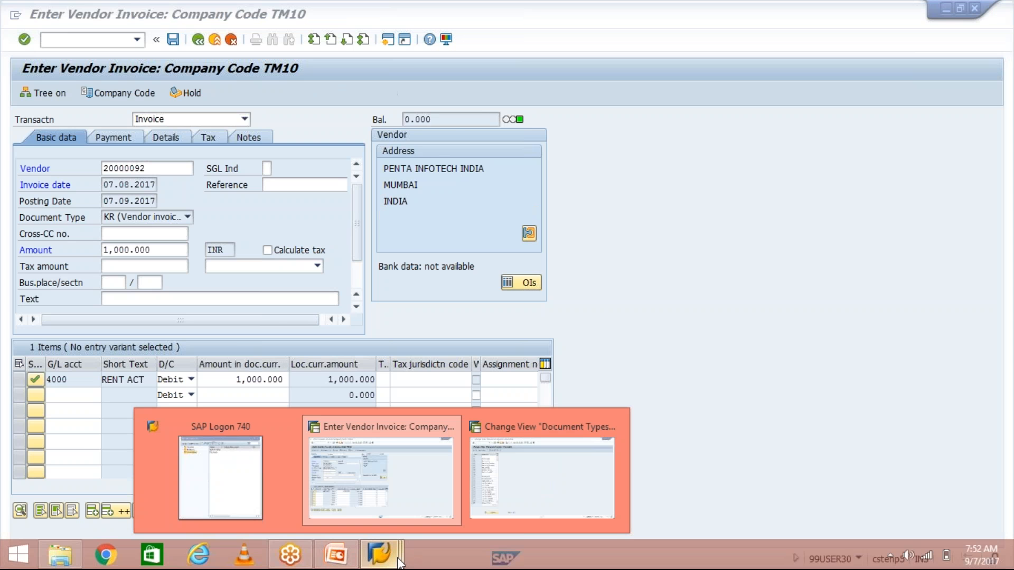
left_click(543, 478)
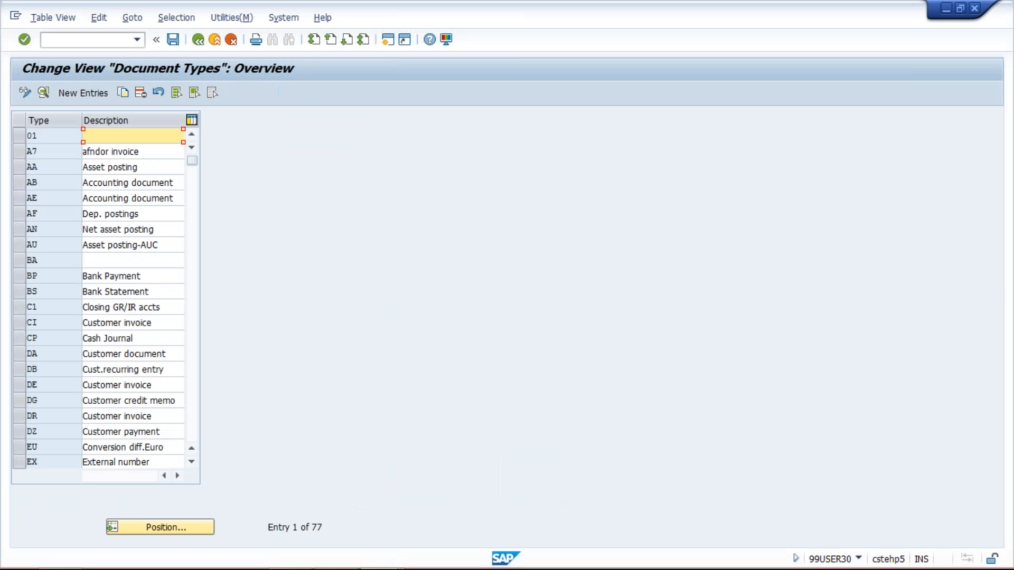
- Position the document types list at type KR and open the details of that entry
left_click(158, 532)
type("KR")
key("Return")
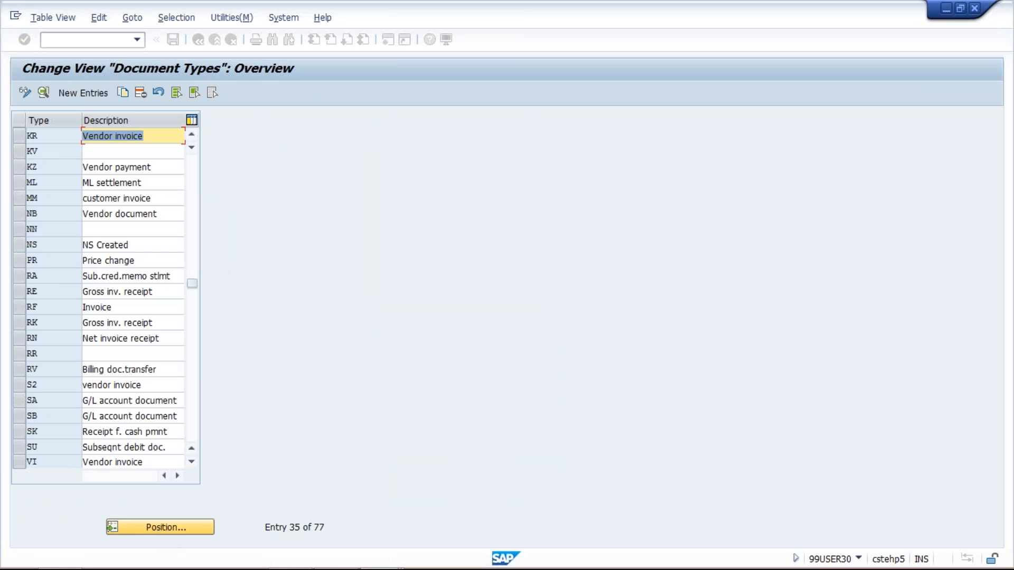
key("F2")
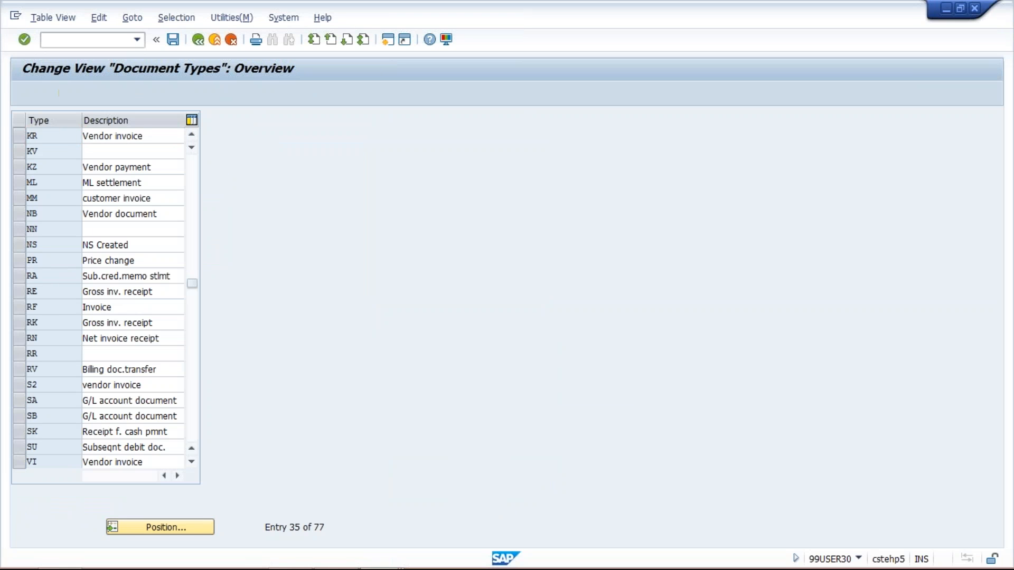
- Set the number range of document type KR to 19 and save it in the proposed customizing request
type("19")
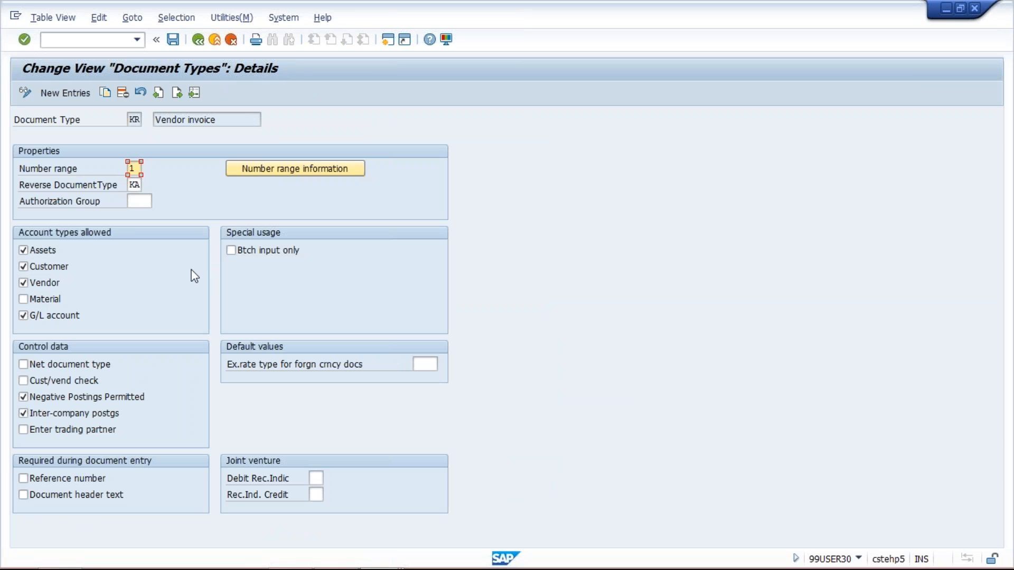
key("Return")
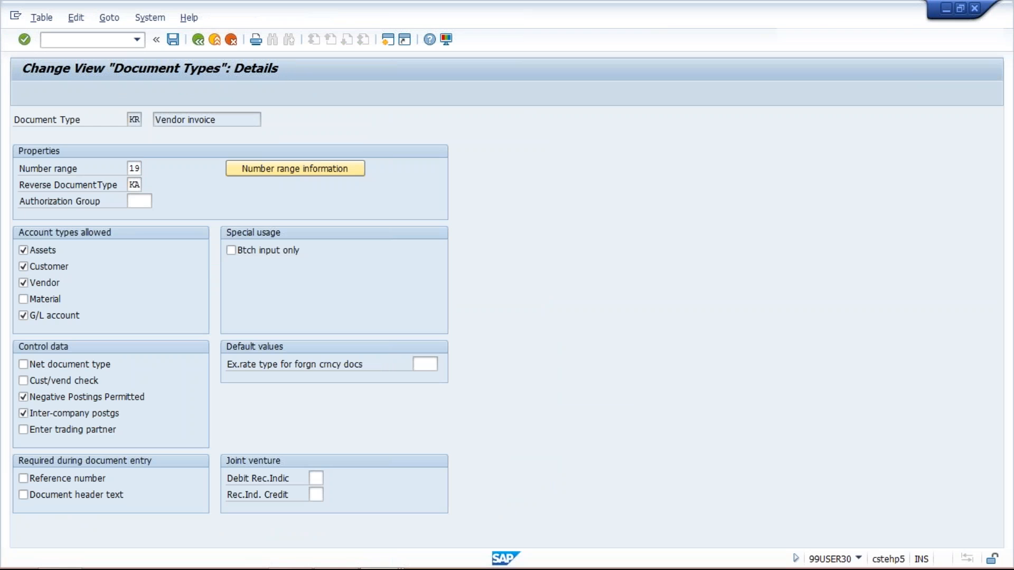
key("ctrl+s")
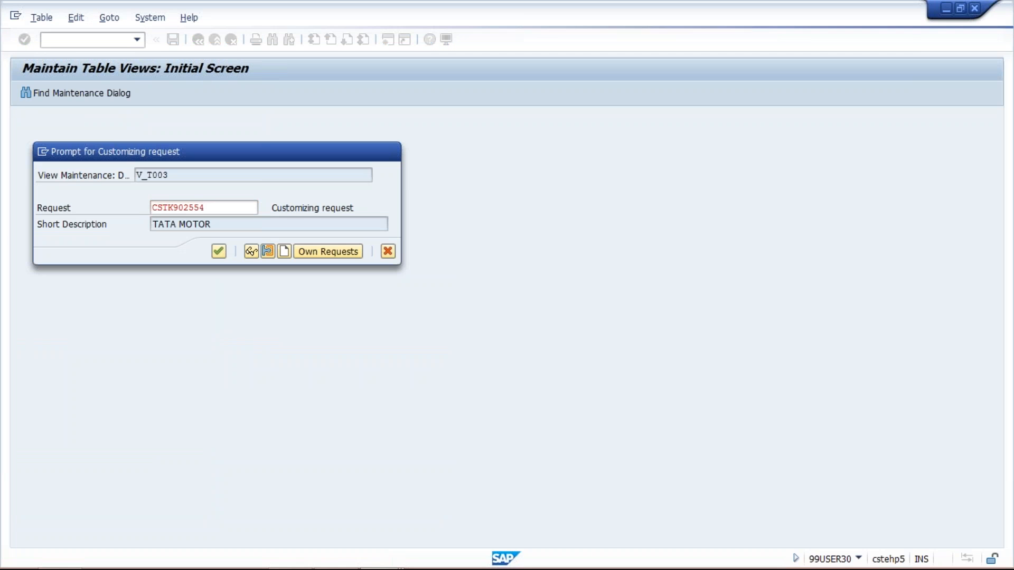
key("Return")
- Switch to the vendor invoice session and post the entered rent invoice
mouse_move(391, 566)
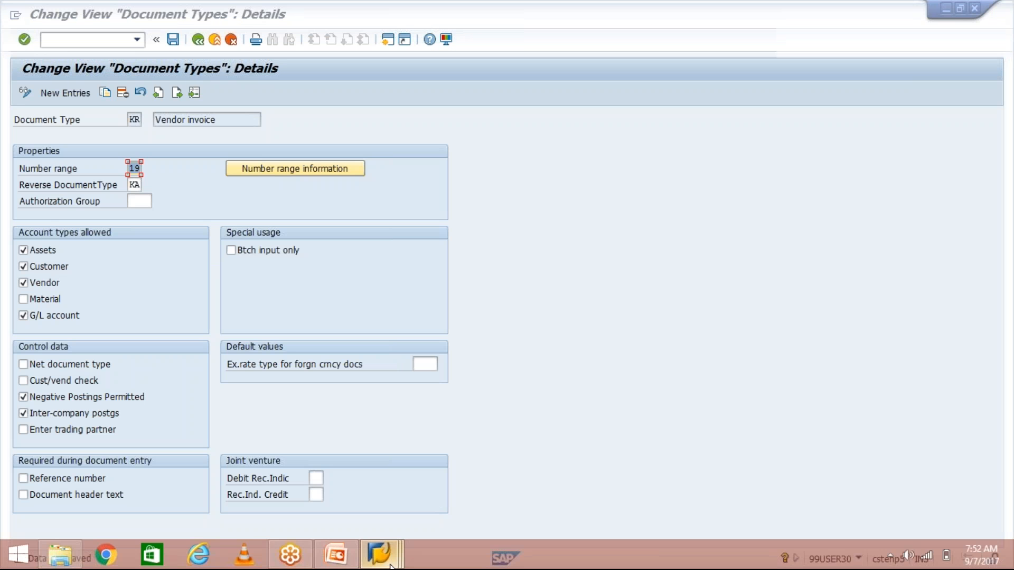
left_click(395, 496)
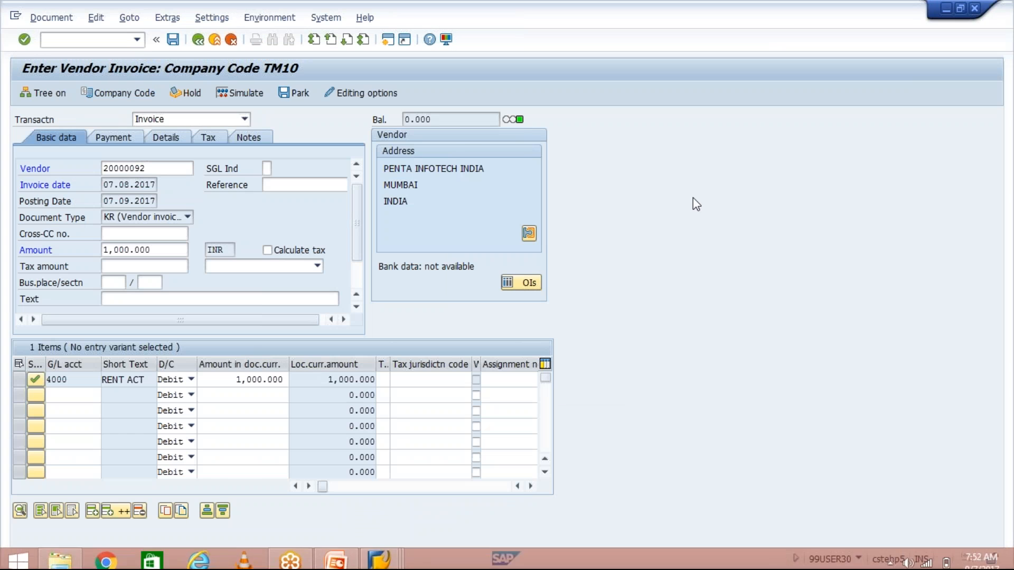
left_click(173, 41)
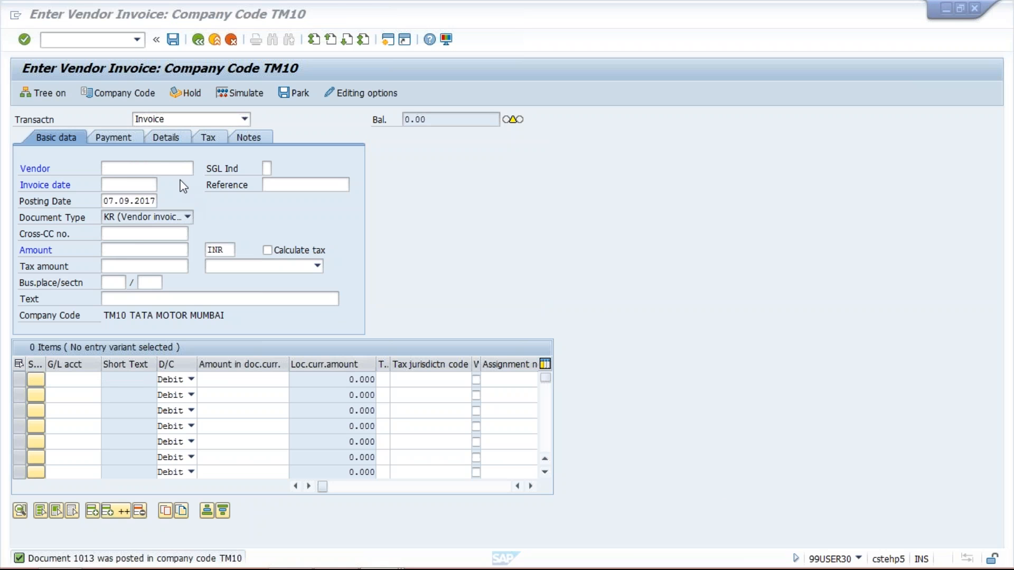
- Start another vendor invoice with the most recently used vendor, invoice date 05.09.2017 and an amount of 1000
left_click(163, 167)
left_click(163, 167)
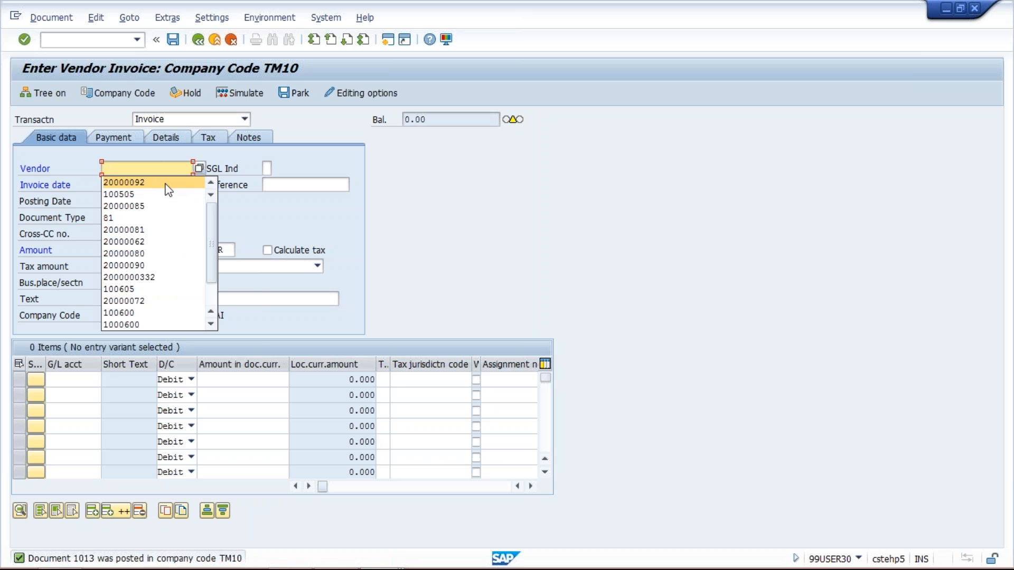
left_click(166, 185)
left_click(125, 186)
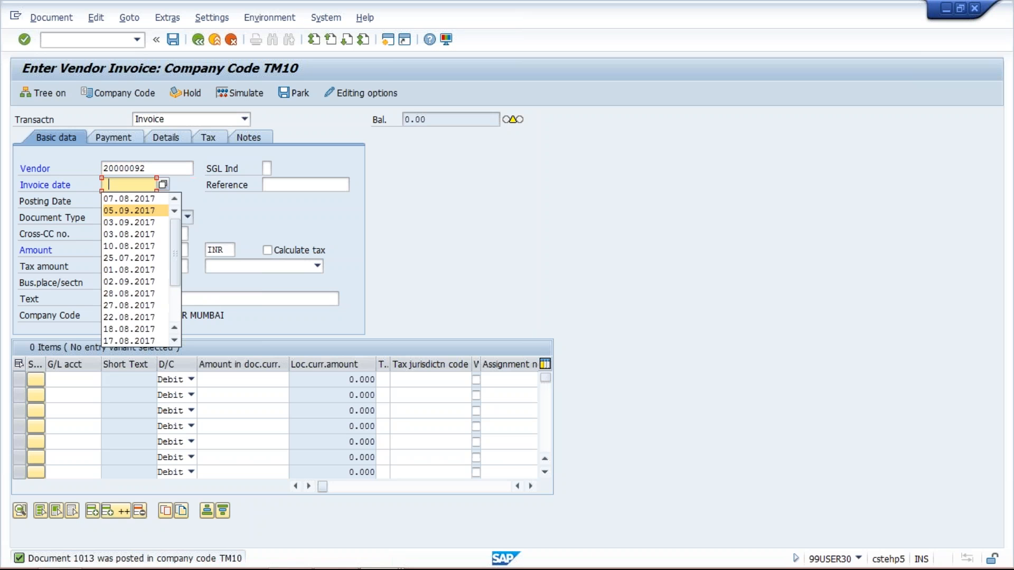
left_click(133, 211)
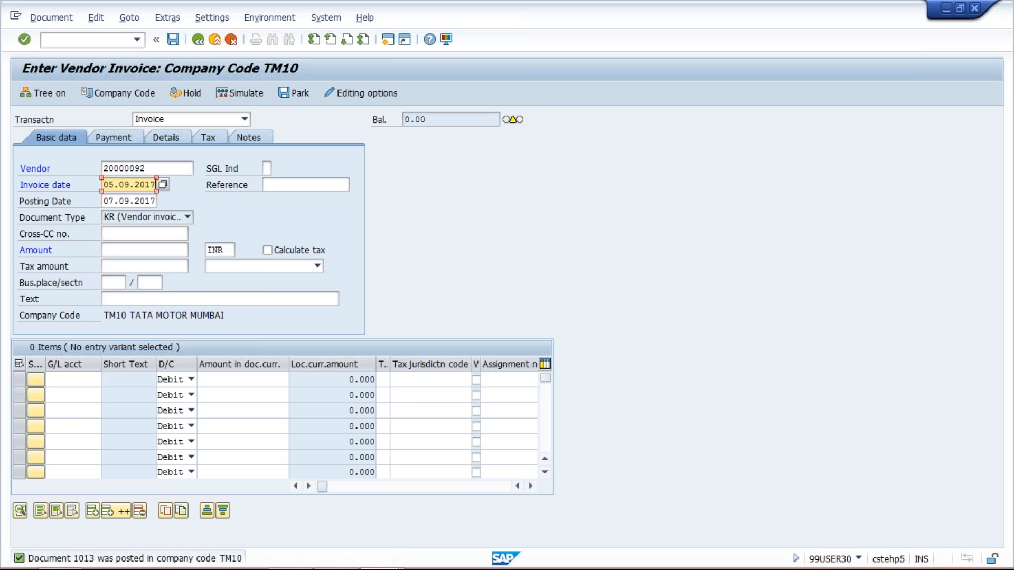
left_click(122, 249)
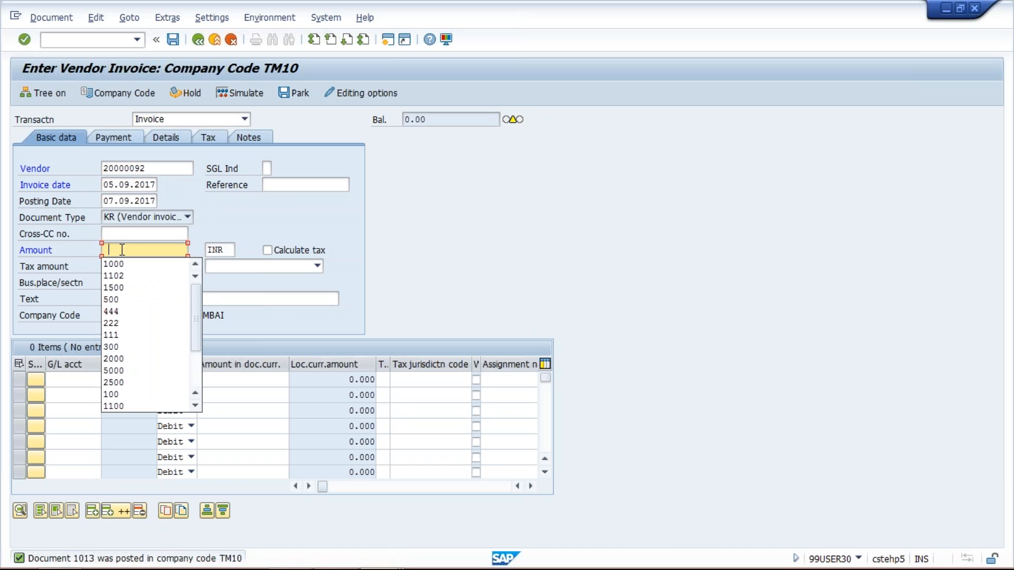
left_click(113, 264)
- Add a debit item of 1000 on G/L account 4000 and simulate the invoice posting
left_click(73, 380)
left_click(76, 392)
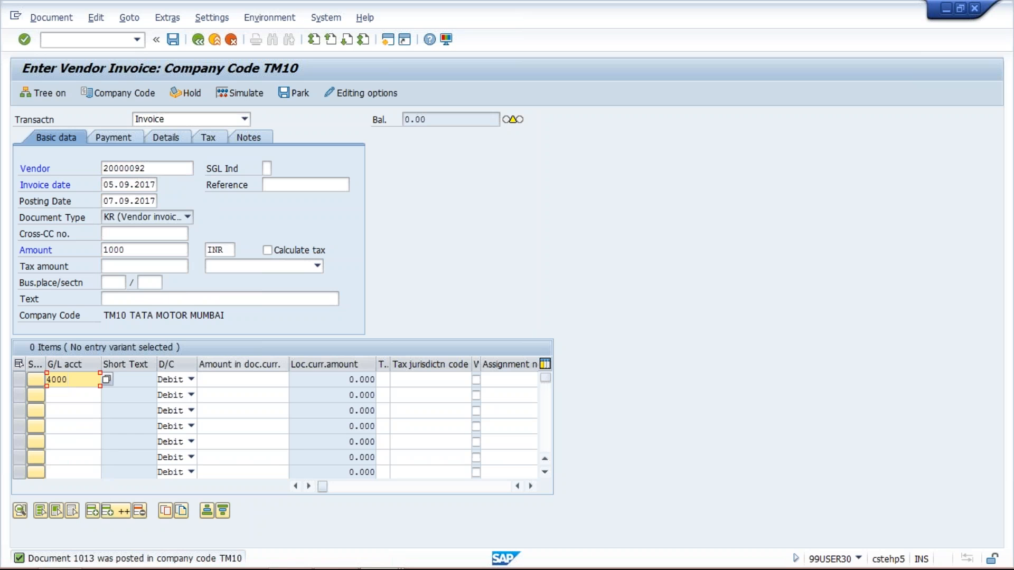
left_click(235, 380)
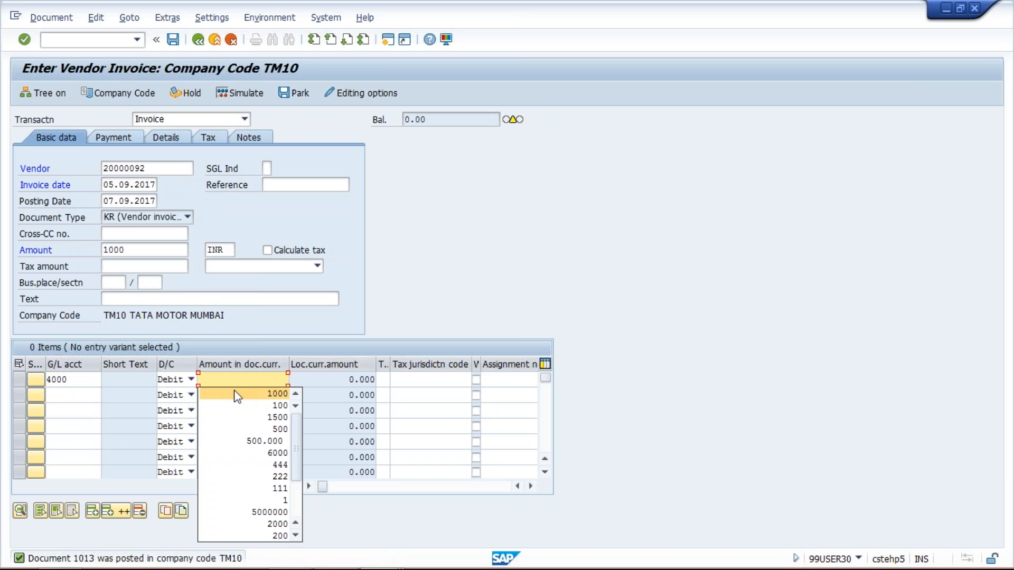
left_click(236, 394)
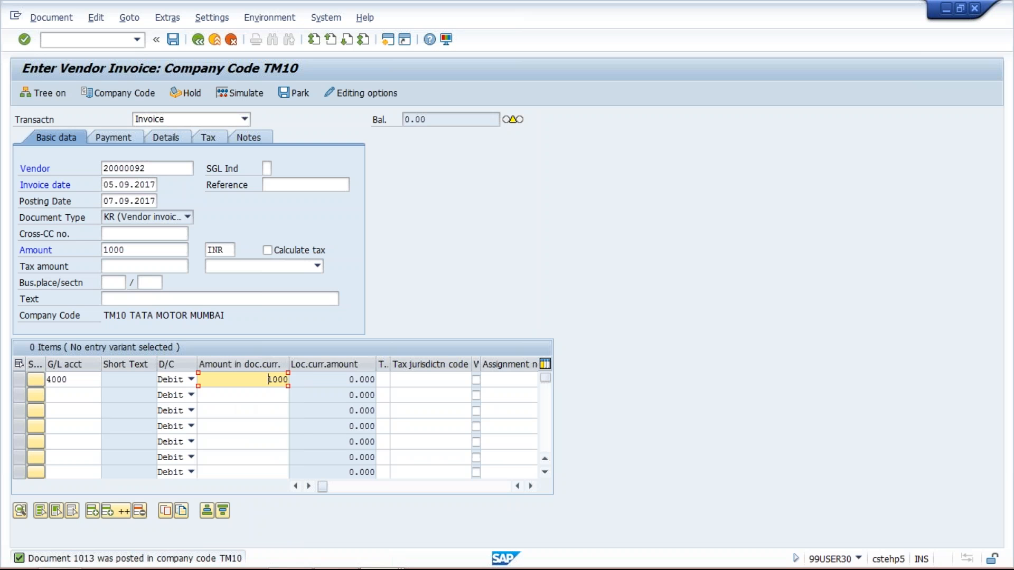
left_click(245, 94)
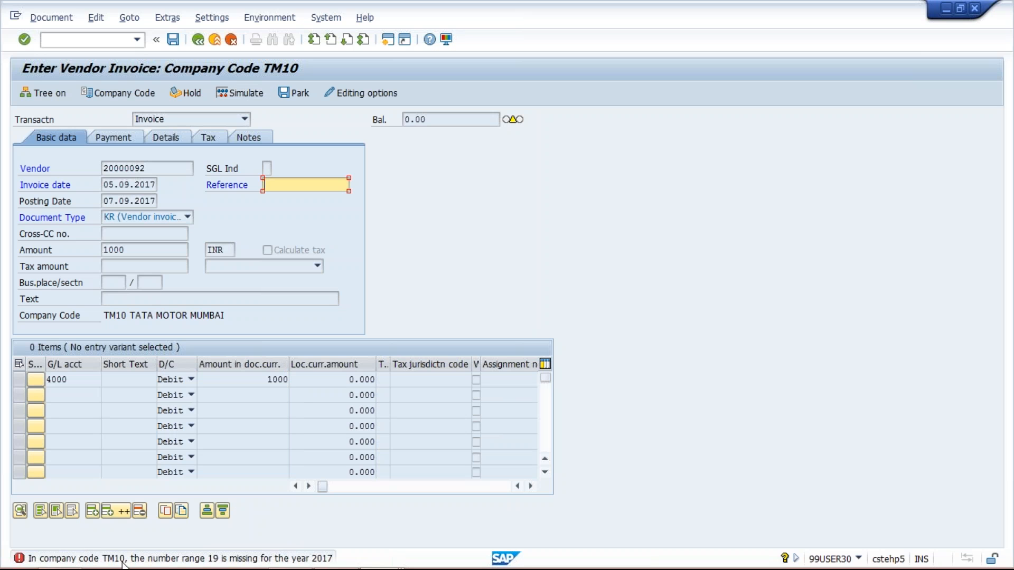
mouse_move(95, 568)
mouse_move(240, 567)
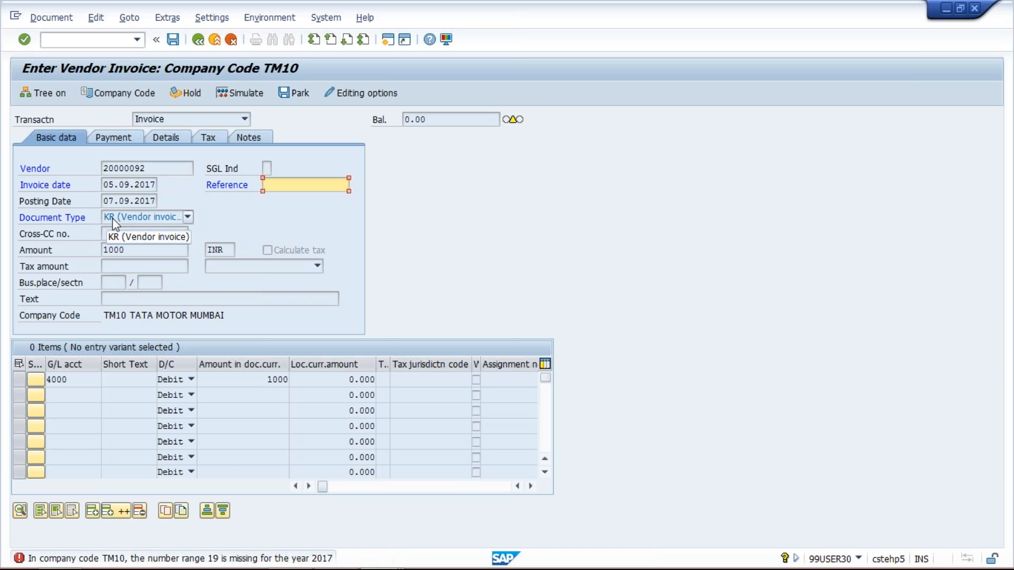
- Switch to the document types session, return to the overview and reopen the details of type KR
mouse_move(338, 568)
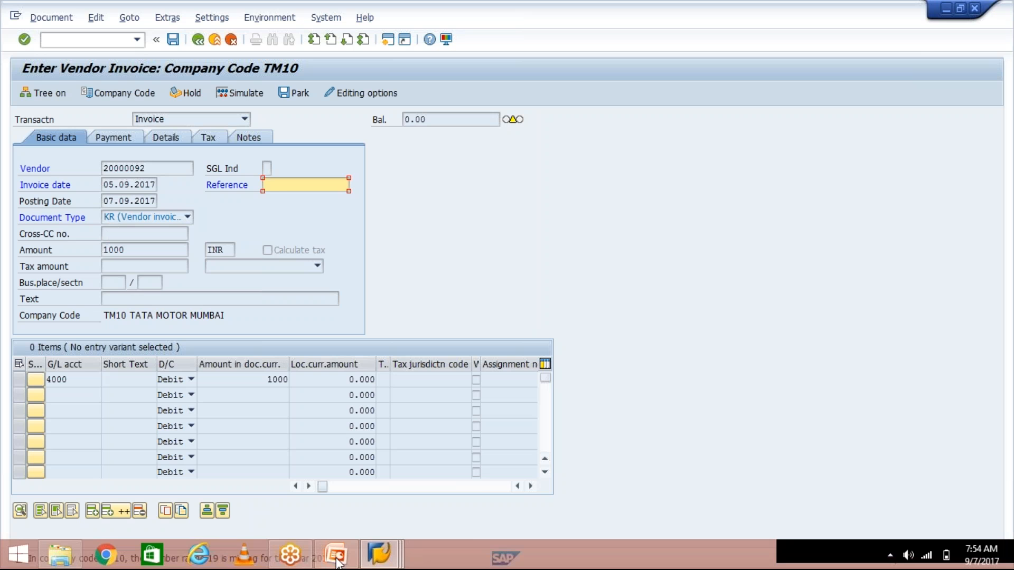
left_click(377, 563)
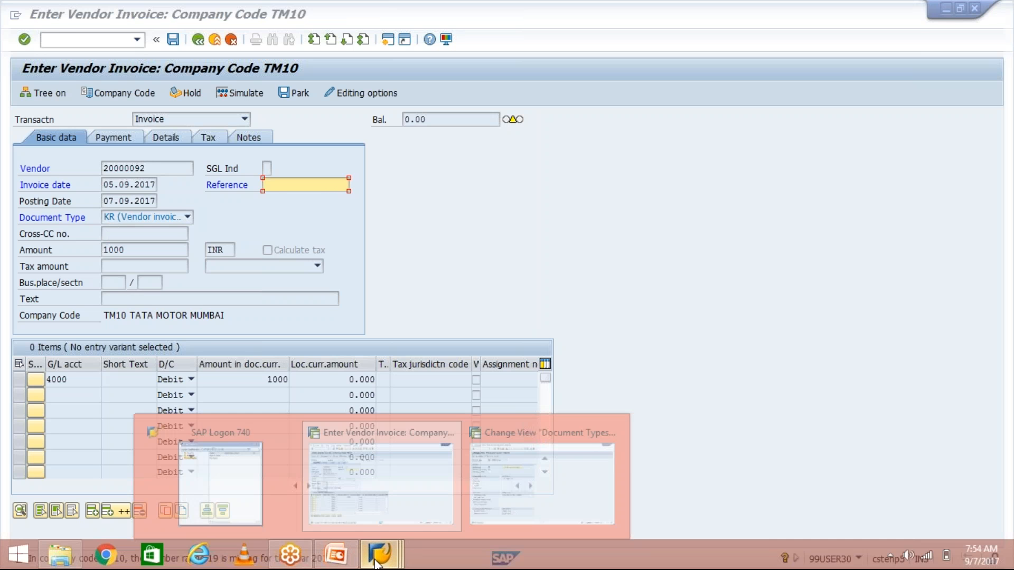
left_click(521, 486)
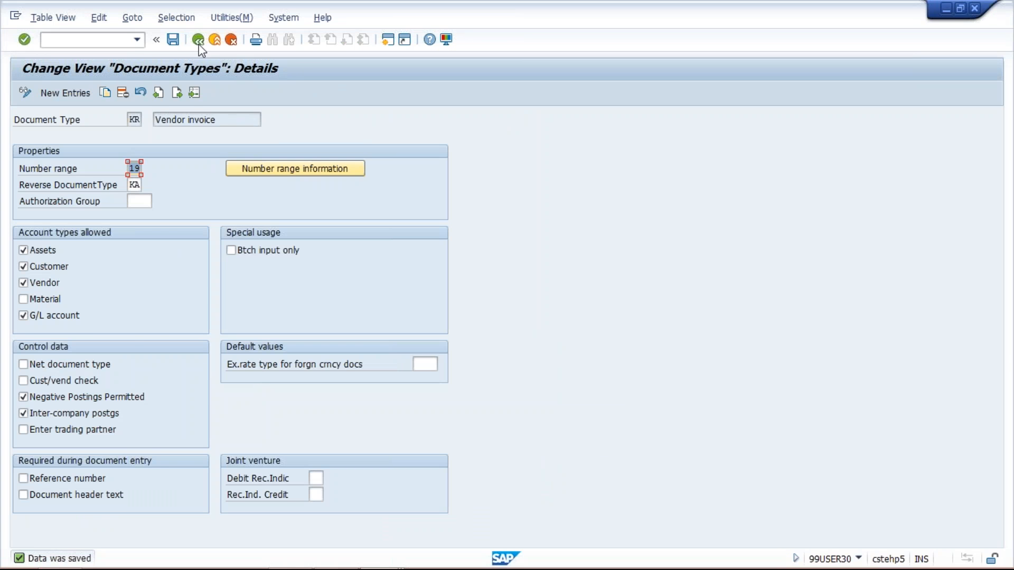
left_click(198, 41)
mouse_move(171, 537)
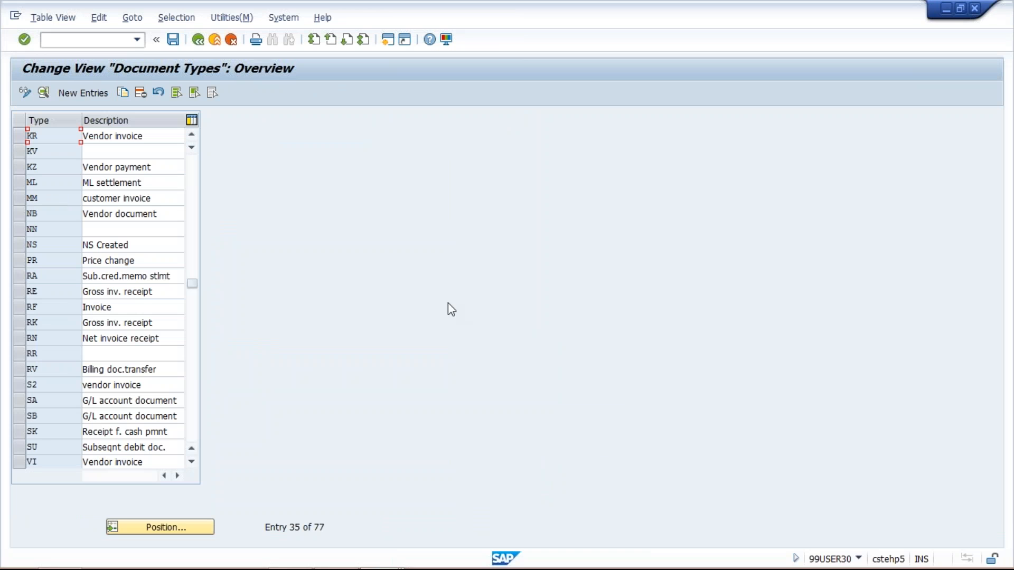
double_click(53, 136)
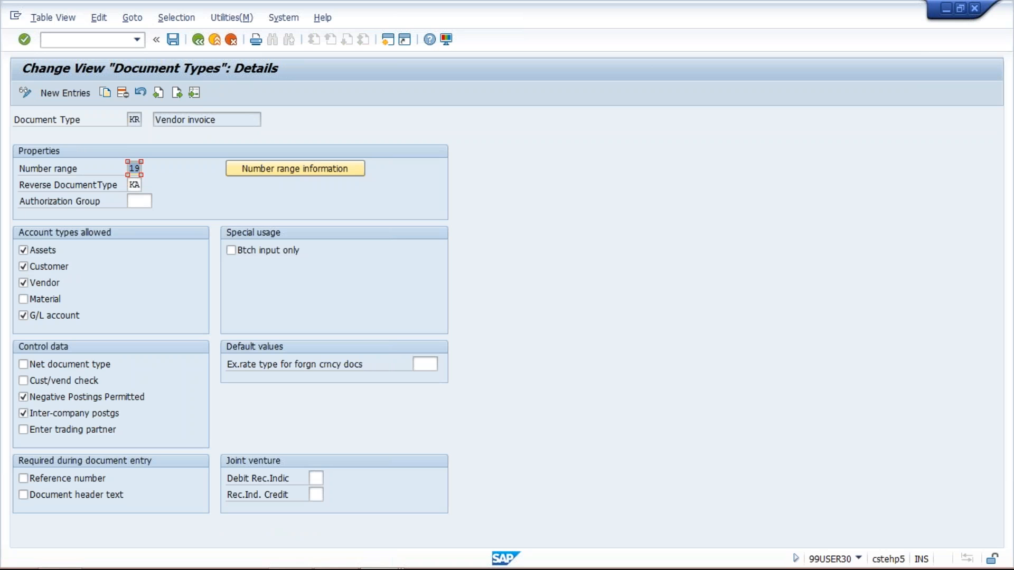
- From the number range information of KR, check the intervals of company code TM10 in change mode and return to the details
left_click(285, 167)
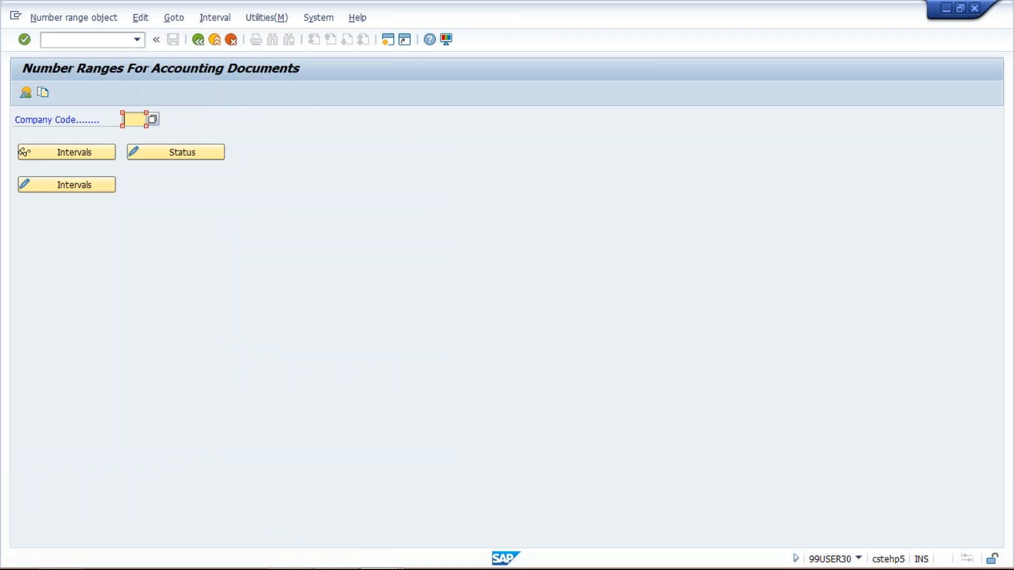
type("TM10")
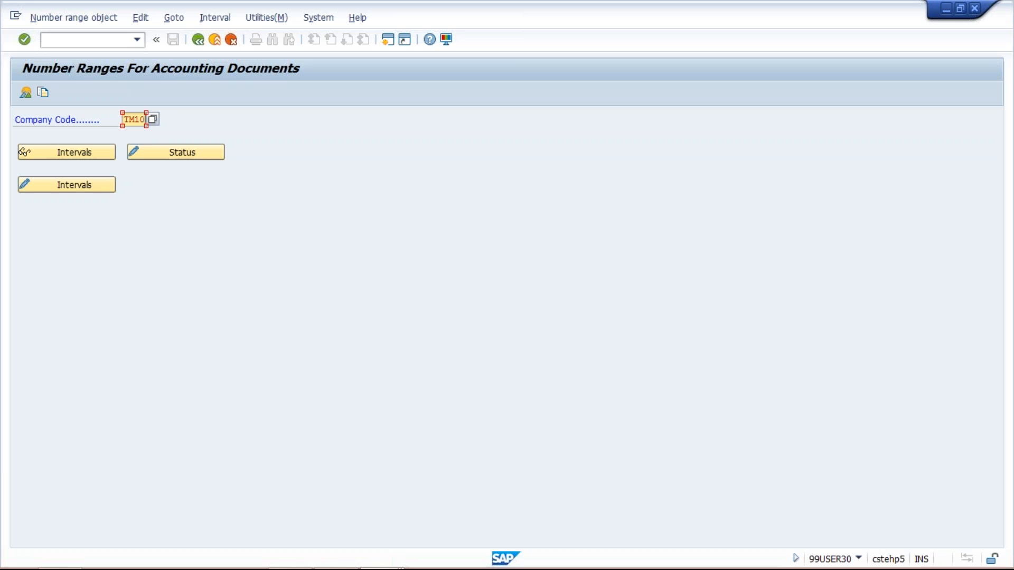
left_click(50, 182)
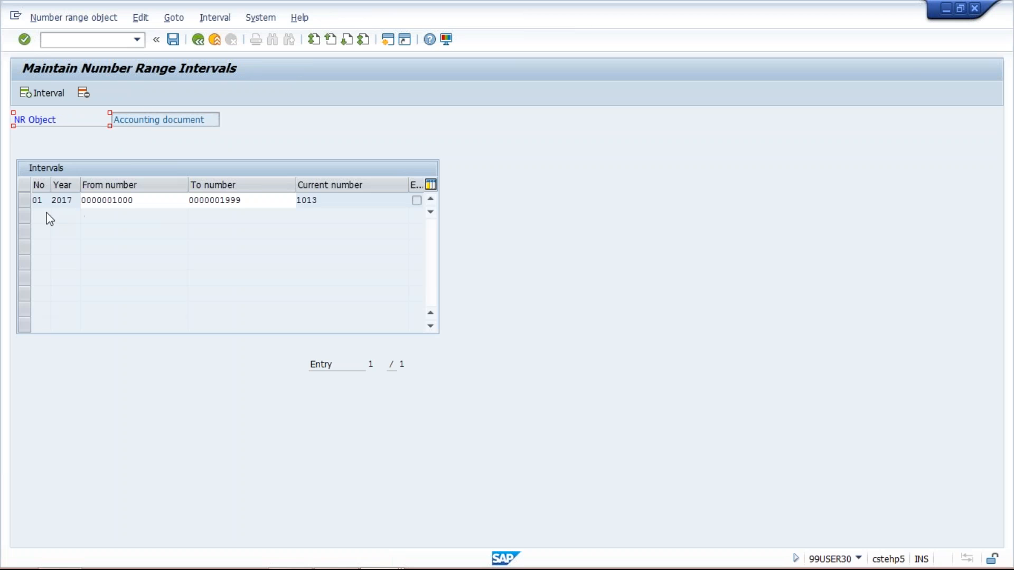
left_click(44, 201)
left_click(198, 45)
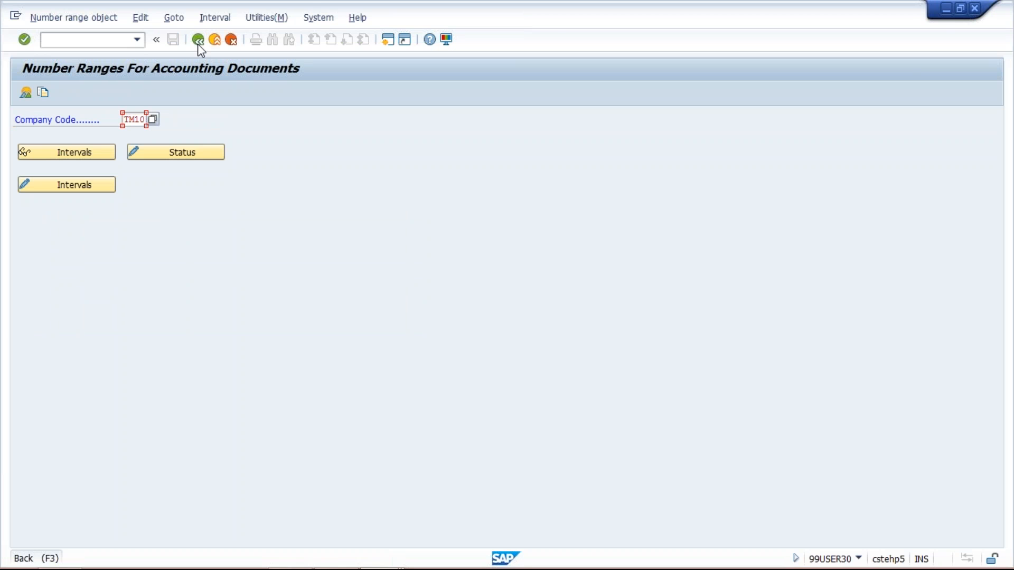
left_click(198, 40)
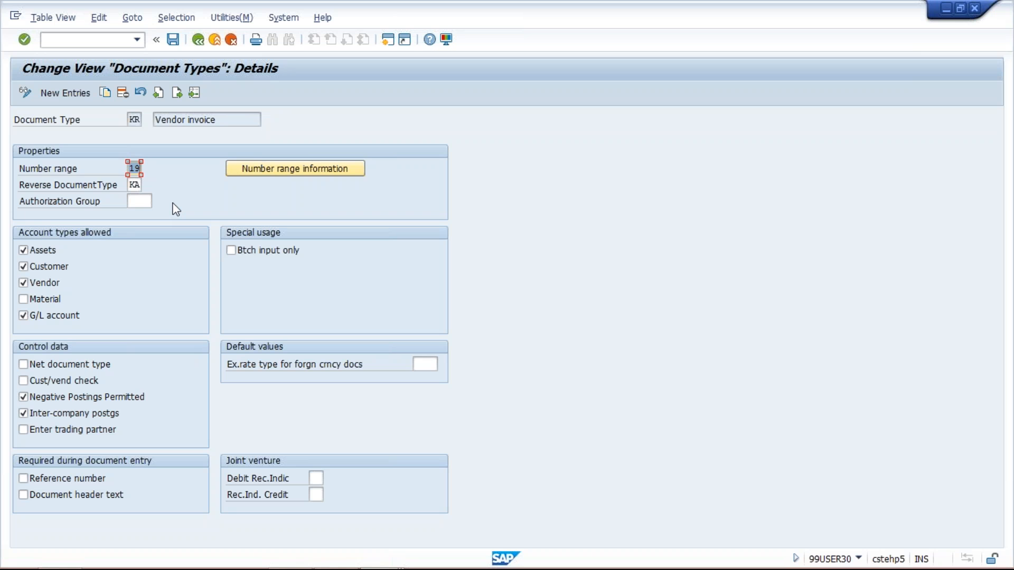
- Switch to the vendor invoice session to review the message of the simulation, and return to the document type details
mouse_move(366, 556)
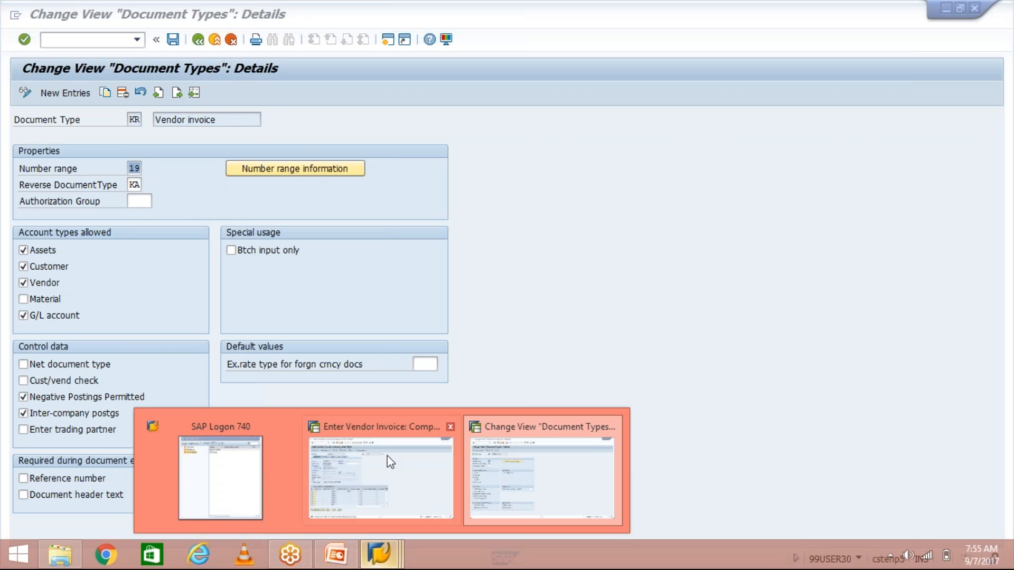
left_click(391, 465)
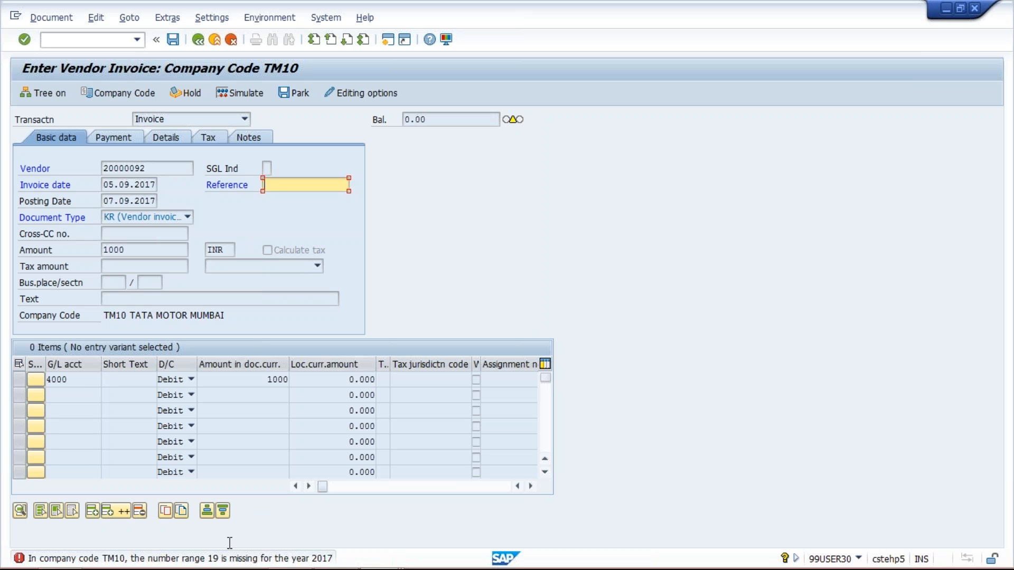
left_click(379, 554)
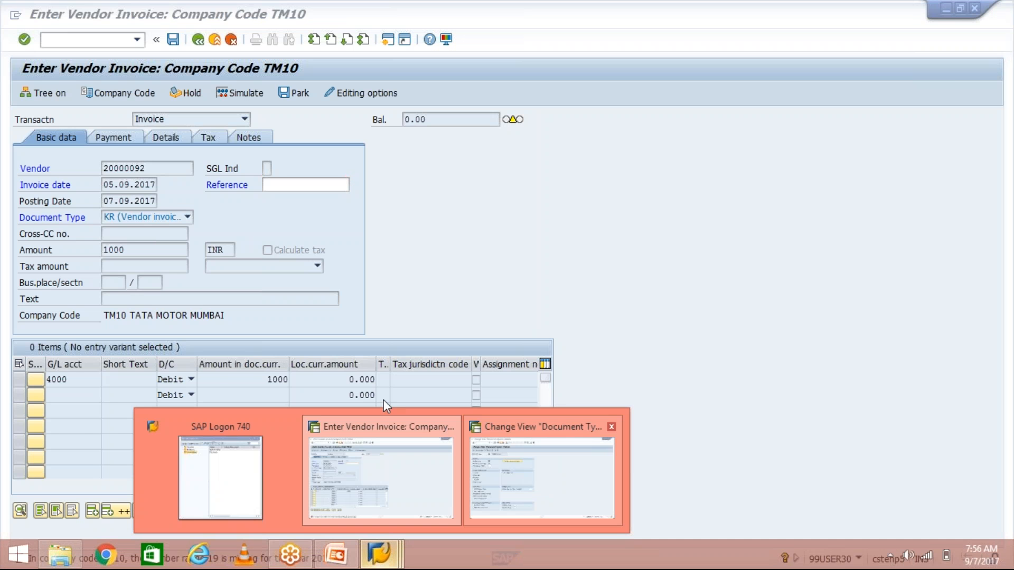
left_click(483, 502)
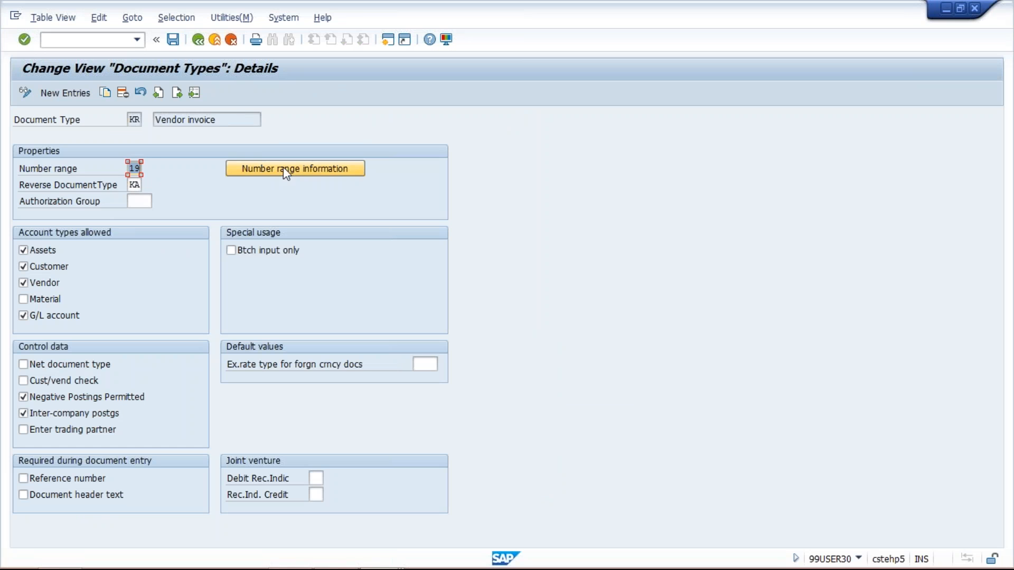
- Recheck which number range interval numbers company code TM10 has, and go back to the KR details
left_click(302, 169)
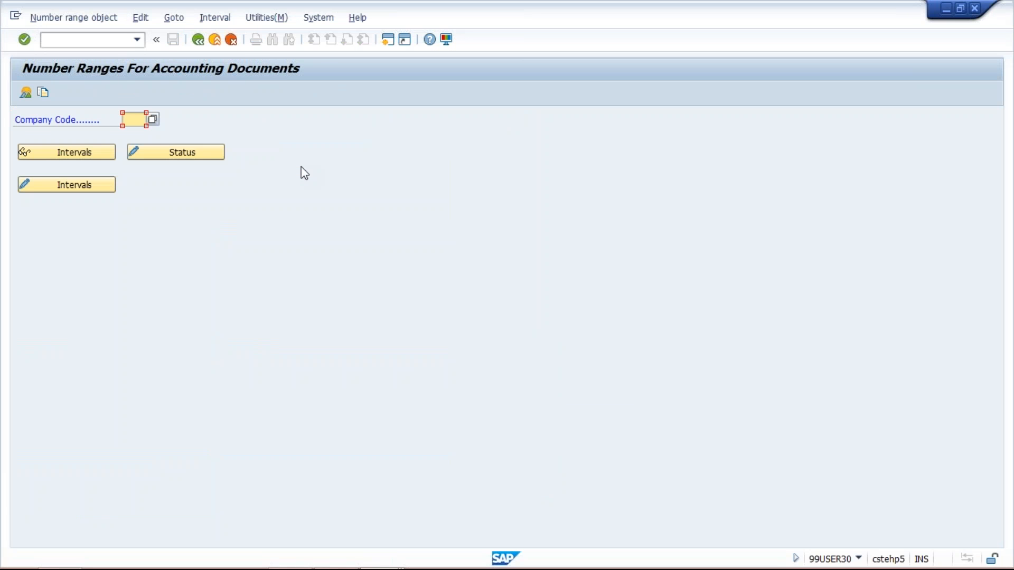
left_click(143, 133)
left_click(77, 186)
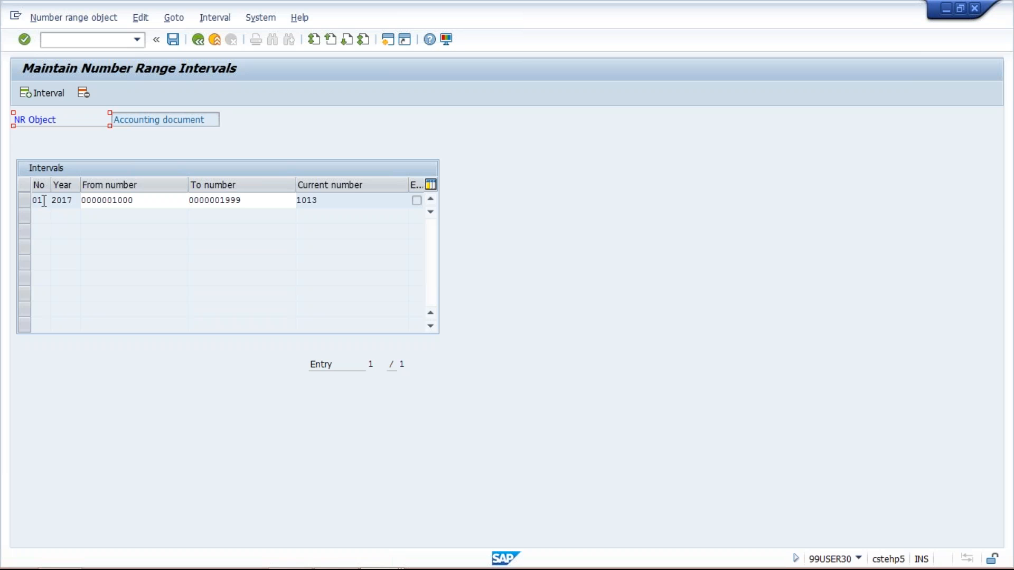
left_click(197, 39)
left_click(198, 40)
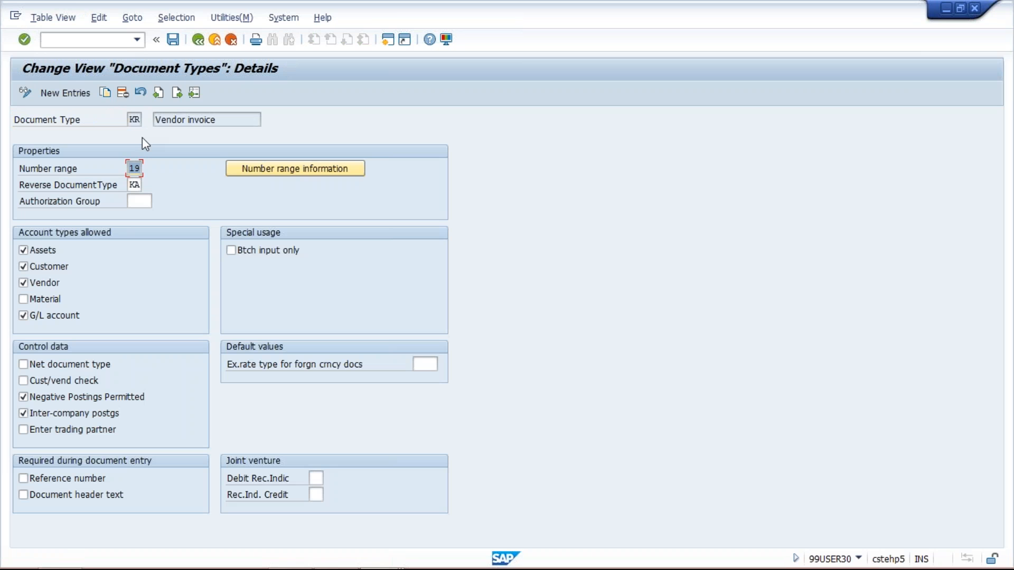
- Set the number range of document type KR to 01 and save the change
type("01")
key("ctrl+s")
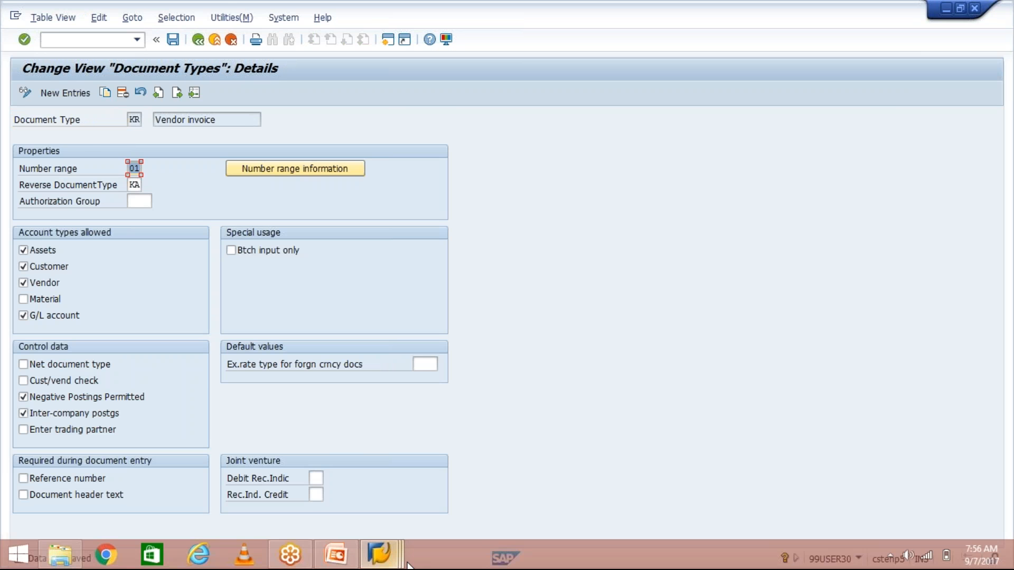
- Switch to the vendor invoice session and restart the entry screen with transaction /nfb60
left_click(377, 561)
left_click(374, 502)
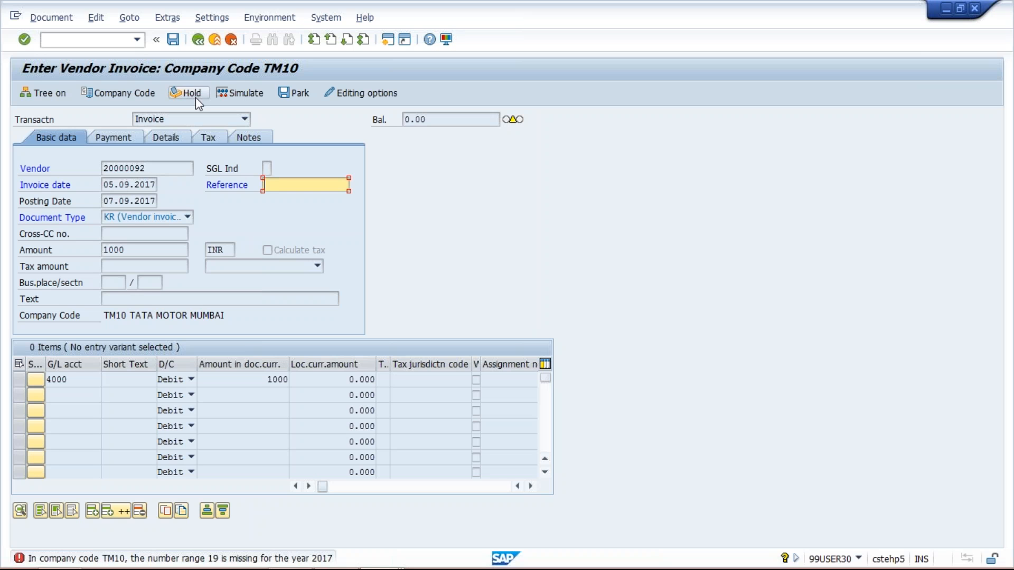
left_click(136, 43)
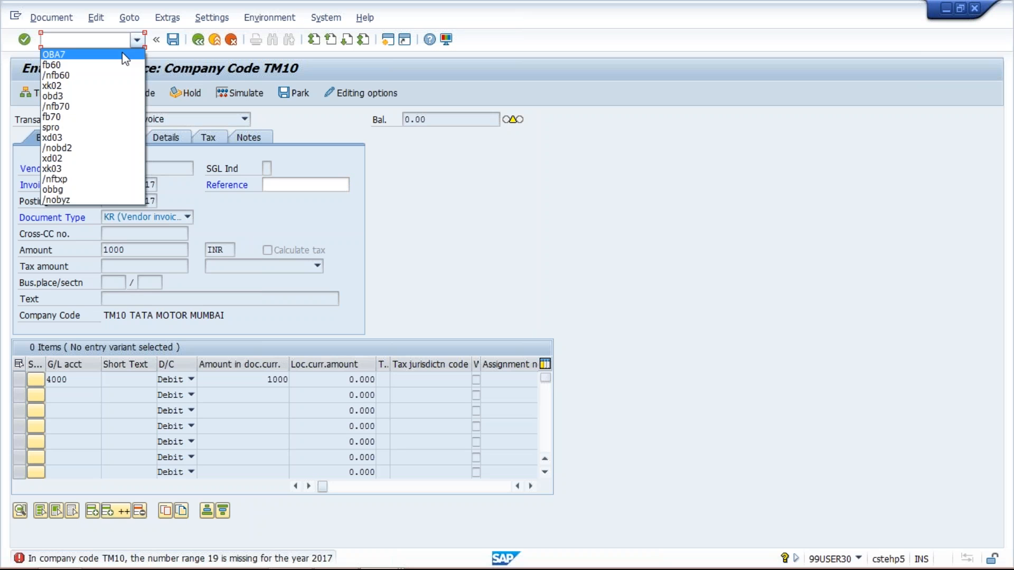
left_click(120, 65)
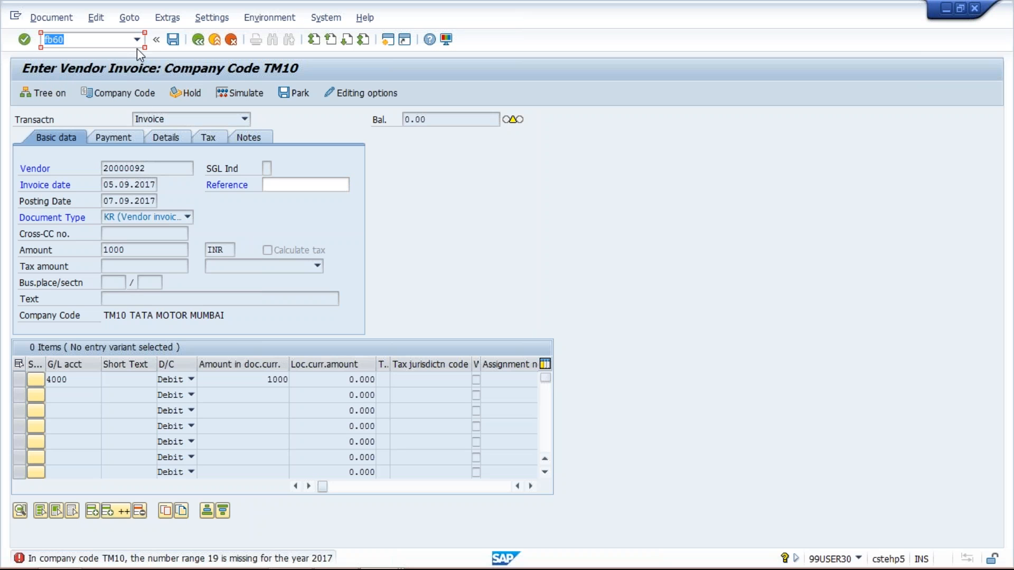
left_click(138, 40)
left_click(121, 77)
key("Return")
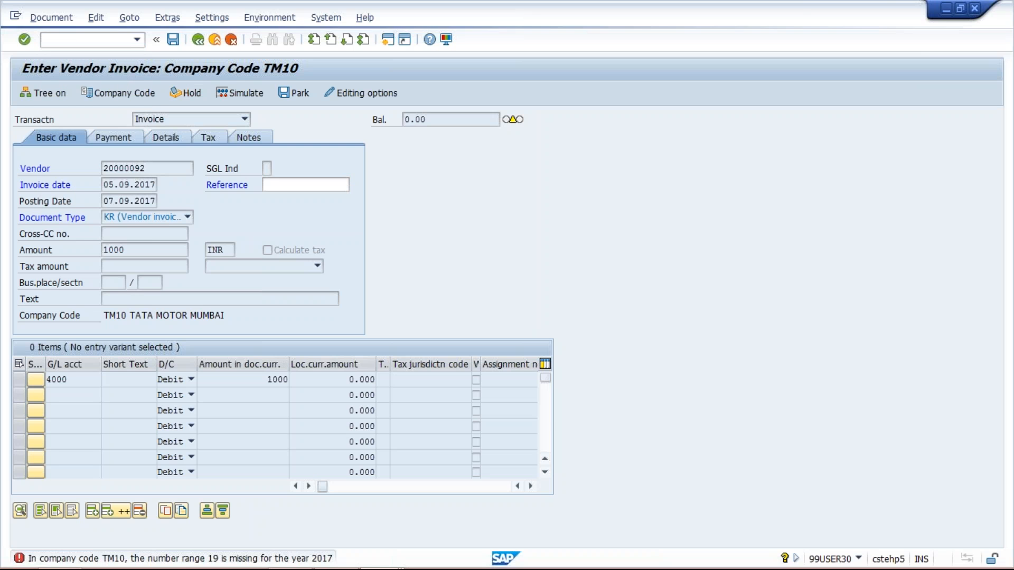
- Fill in the invoice's basic data with the most recently used vendor, invoice date 05.09.2017 and amount 1000
key("BackSpace")
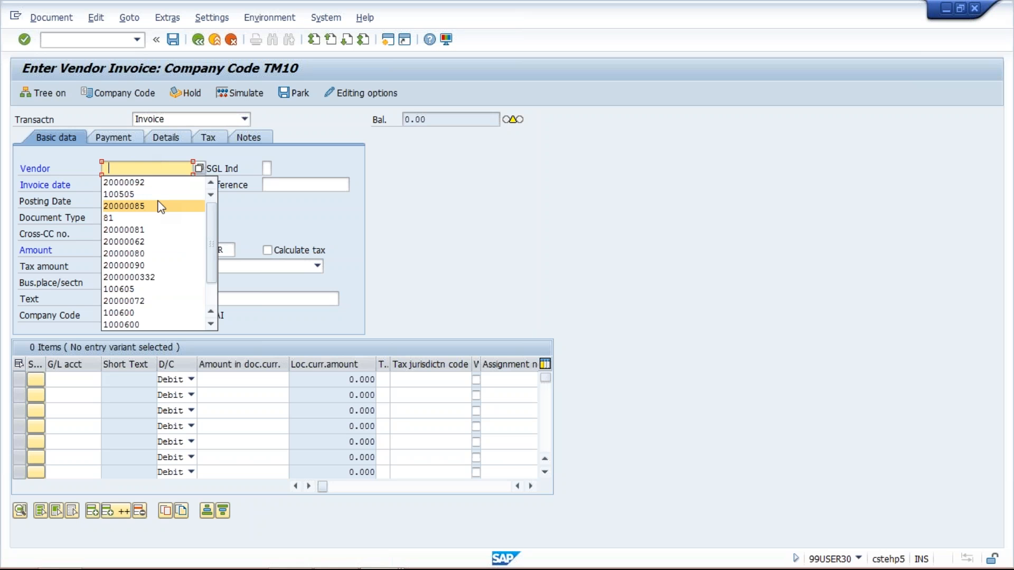
left_click(151, 182)
left_click(131, 185)
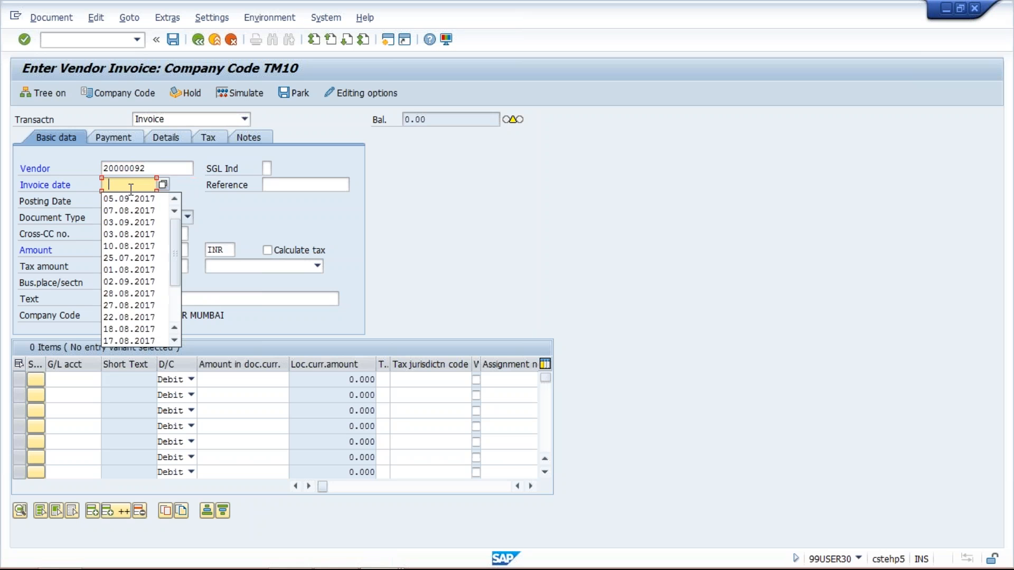
left_click(129, 199)
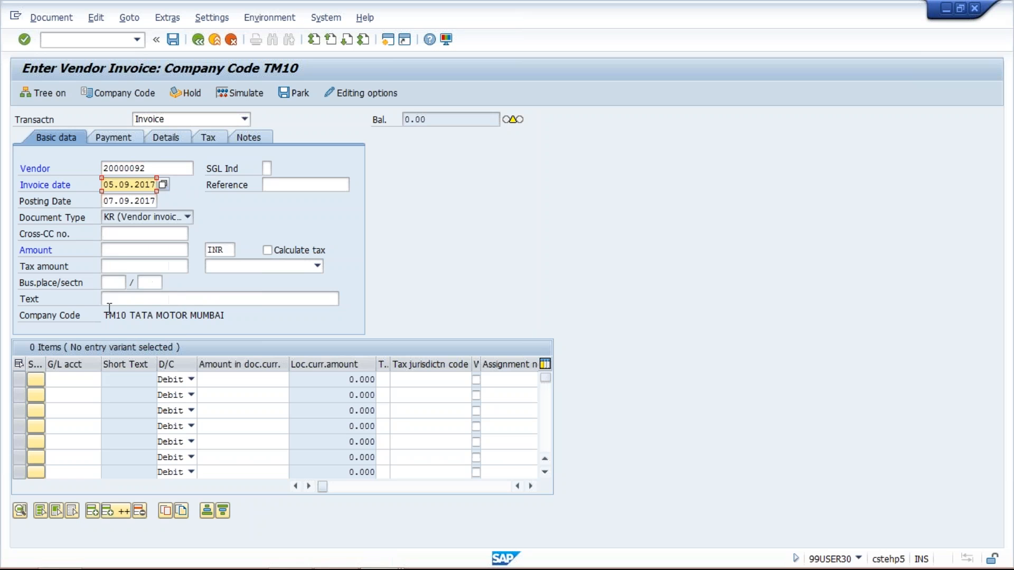
left_click(120, 250)
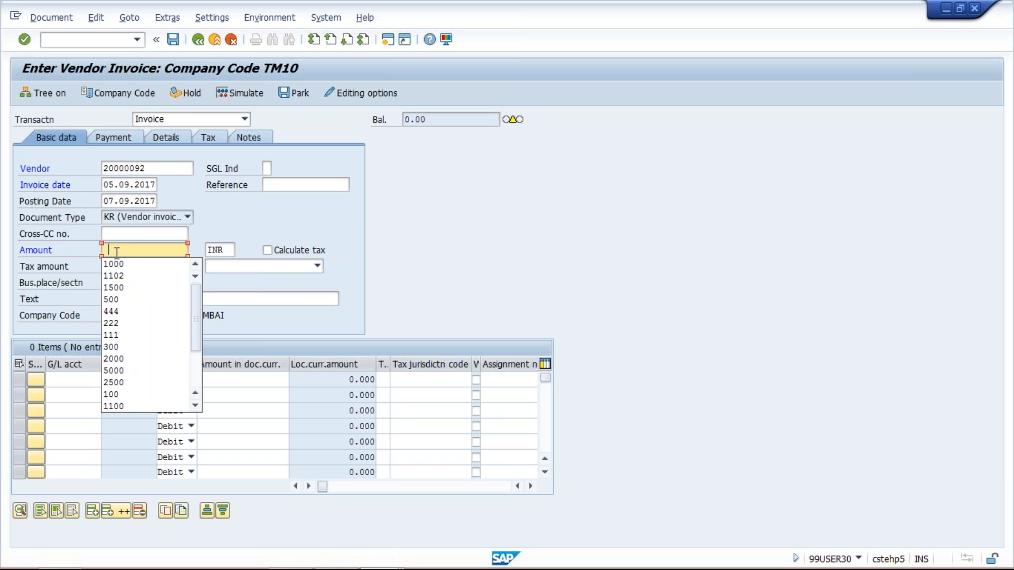
left_click(120, 266)
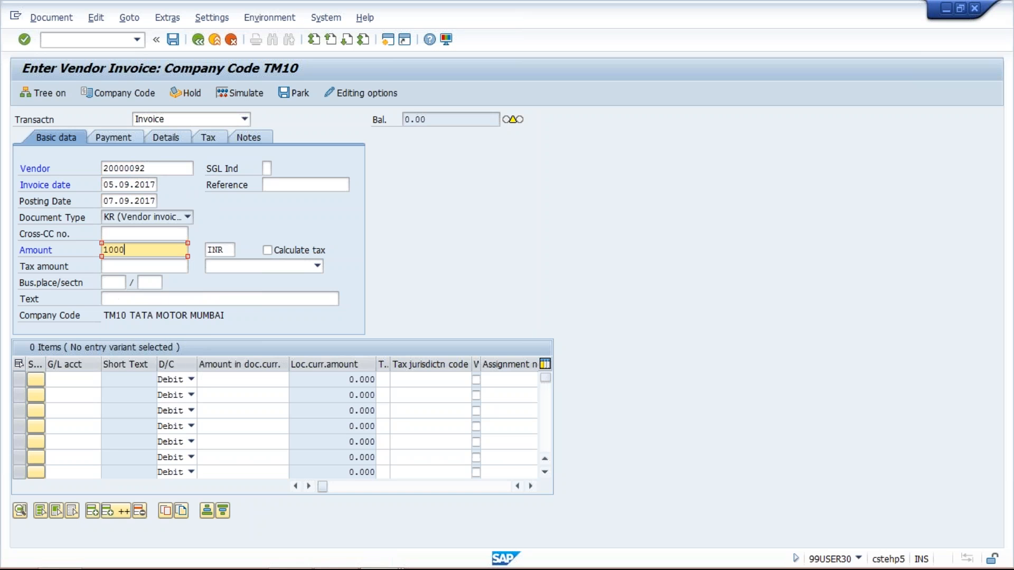
- Add a debit line item for G/L account 4000 with amount 1000 and simulate the invoice
left_click(77, 379)
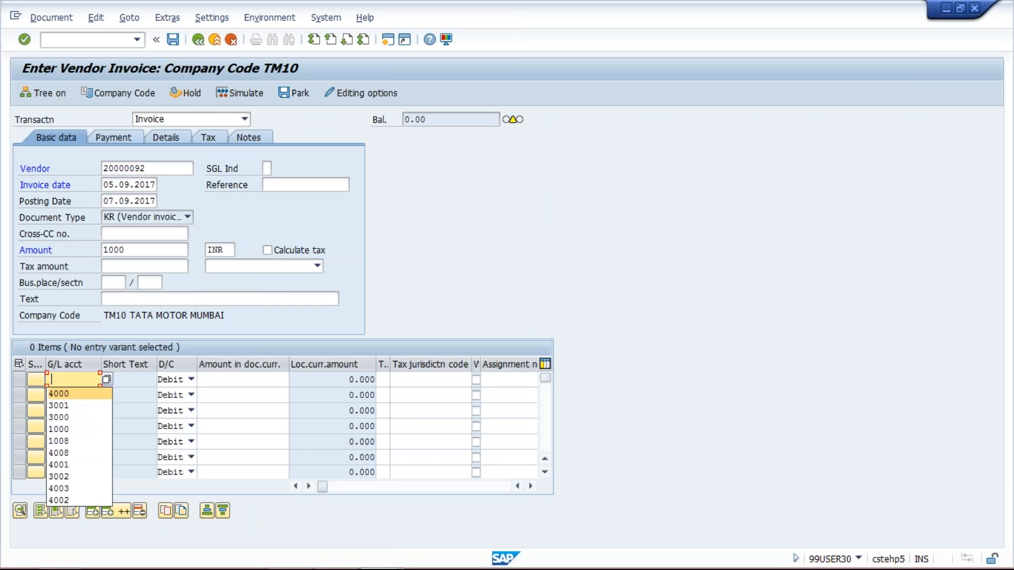
left_click(58, 393)
left_click(222, 379)
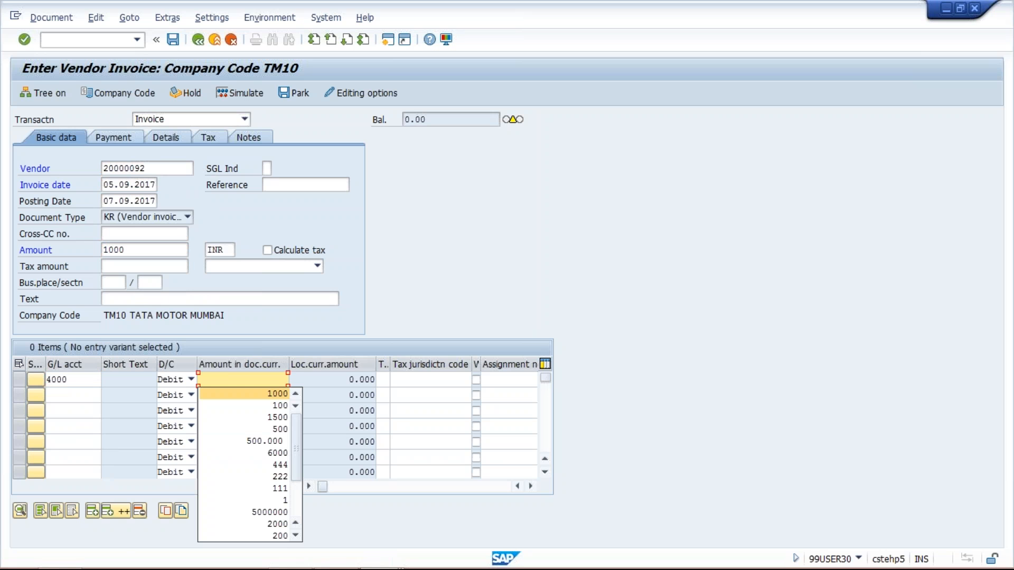
left_click(243, 393)
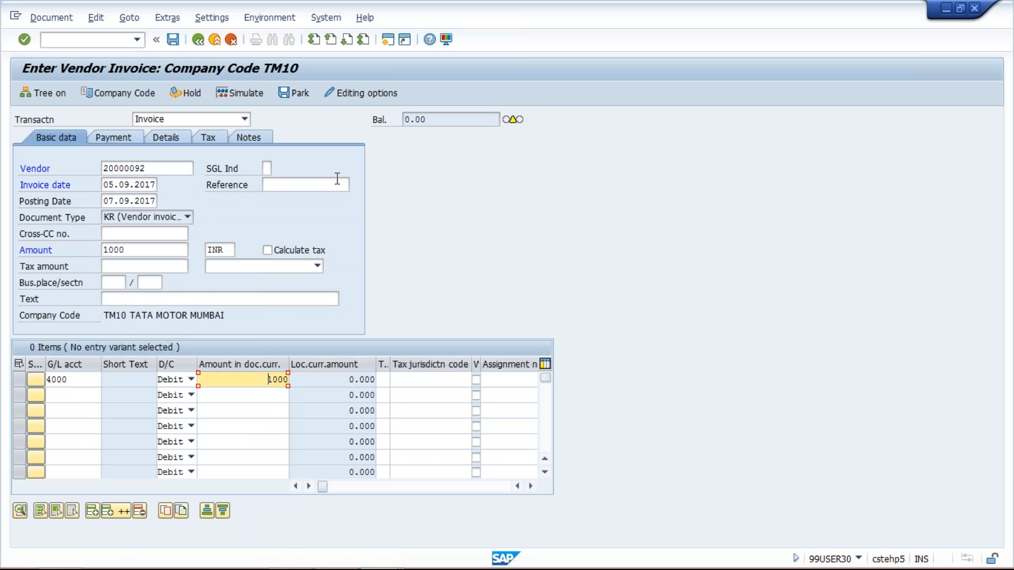
left_click(236, 92)
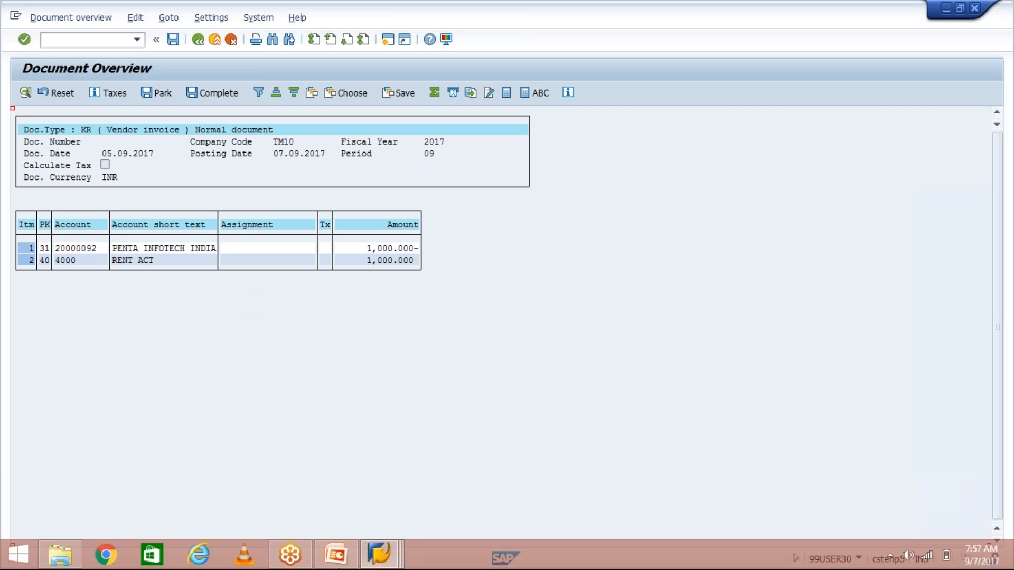
- Switch to the desktop, open the Class workbook in Excel and maximize its window
mouse_move(336, 555)
key("alt+Tab")
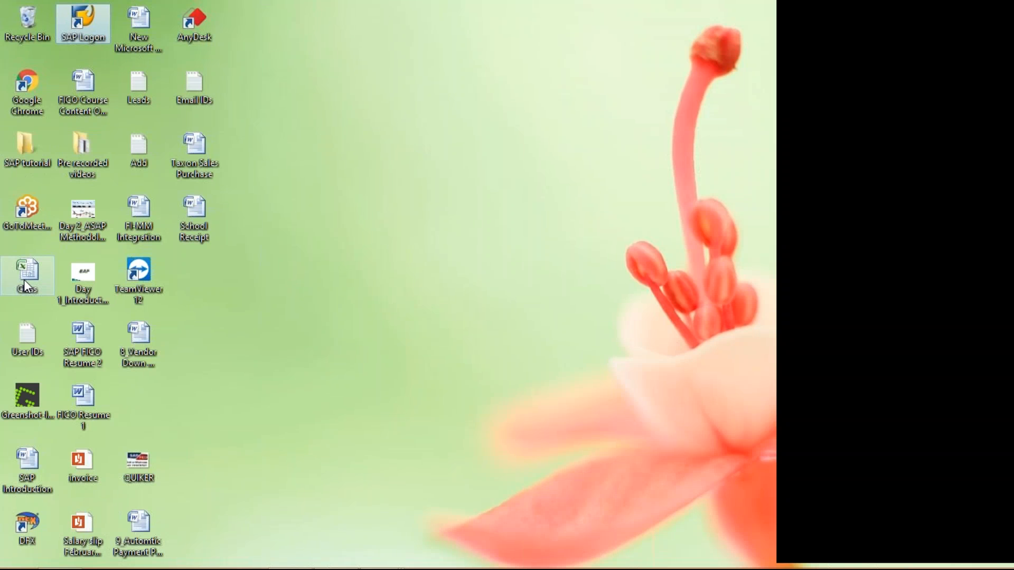
left_click(24, 280)
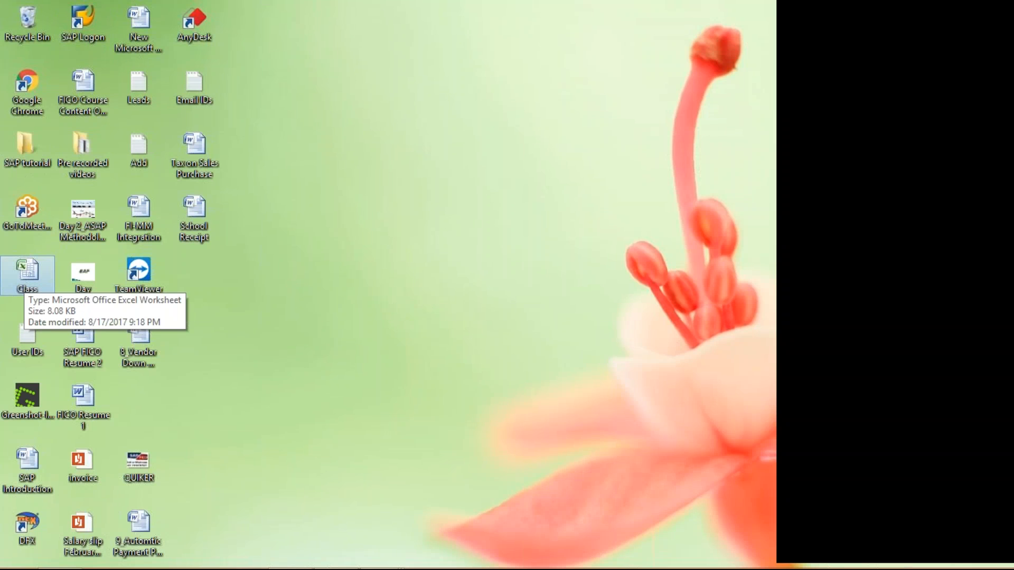
double_click(24, 275)
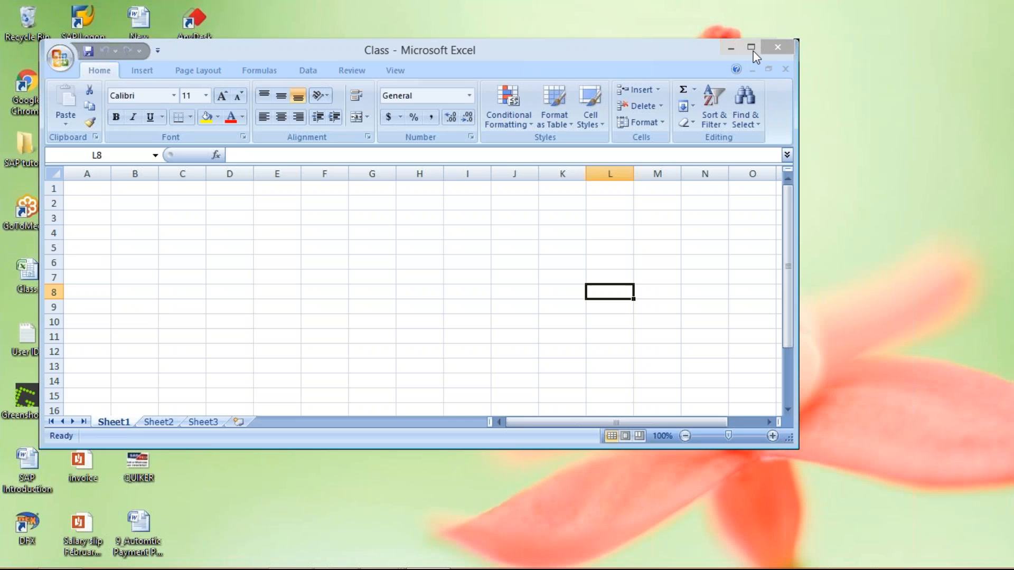
left_click(752, 50)
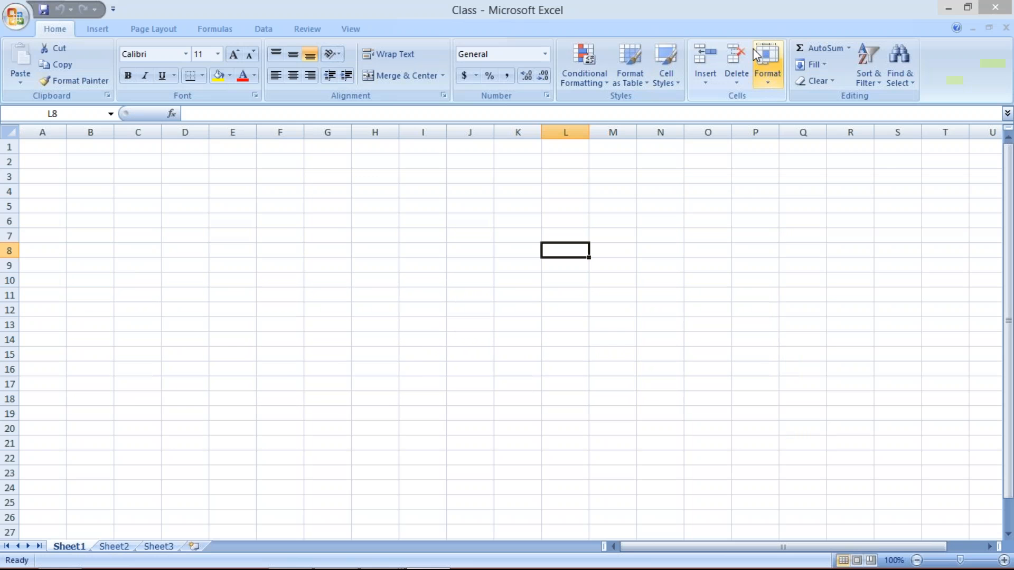
- Enter 1000 in cell I4 and the label INV. in cell J4
left_click(431, 195)
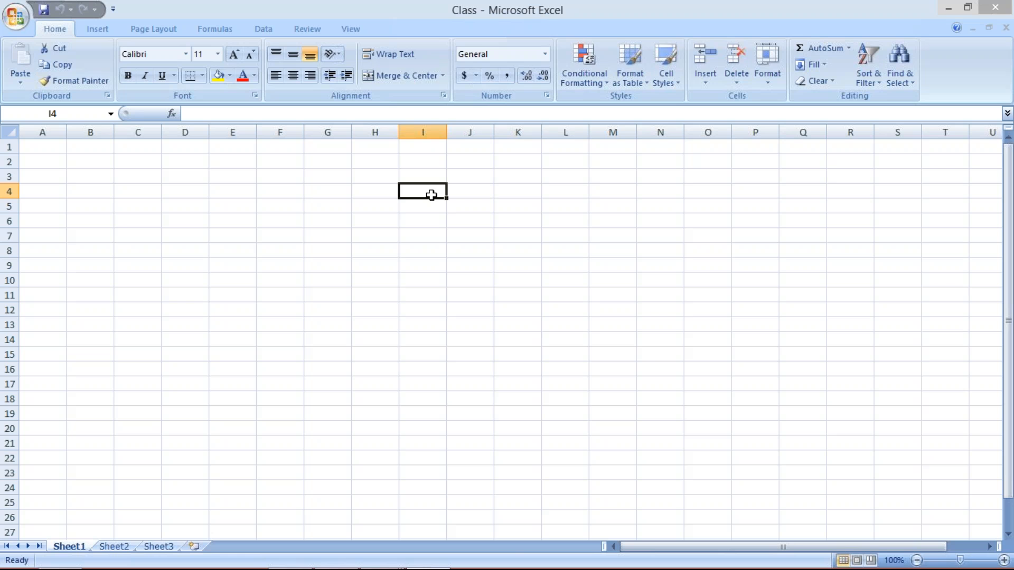
type("1000")
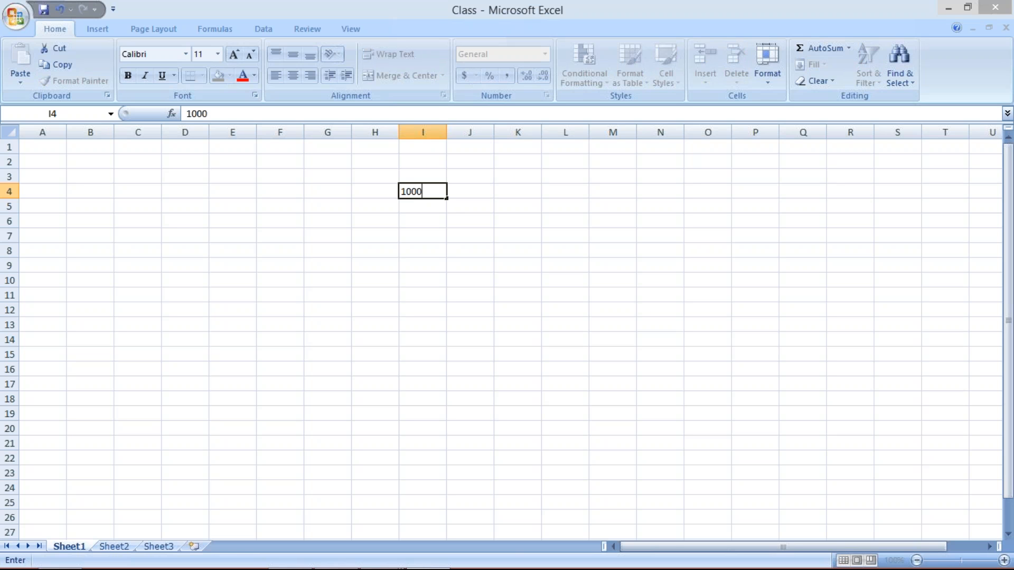
key("Return")
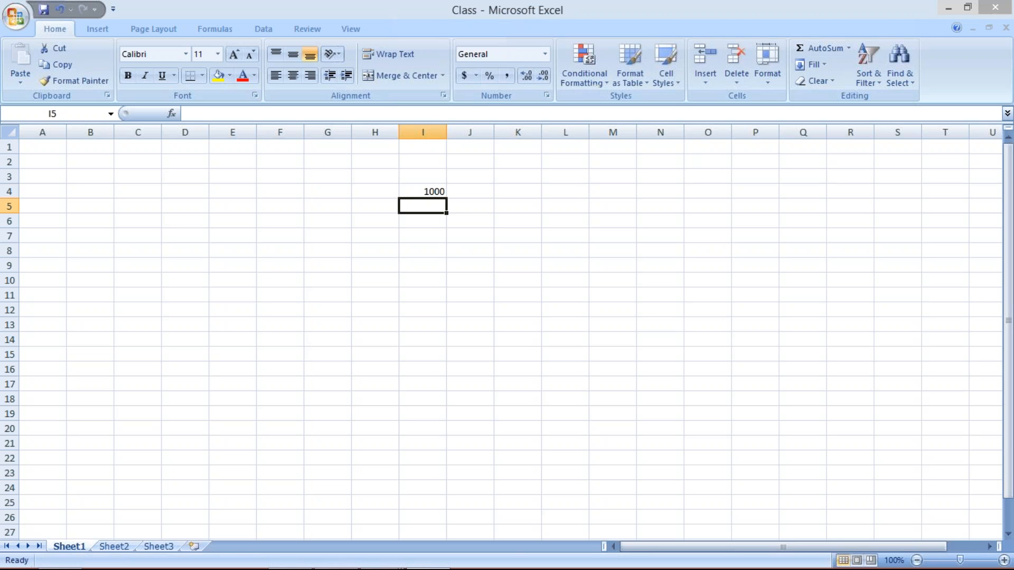
left_click(478, 190)
type("I")
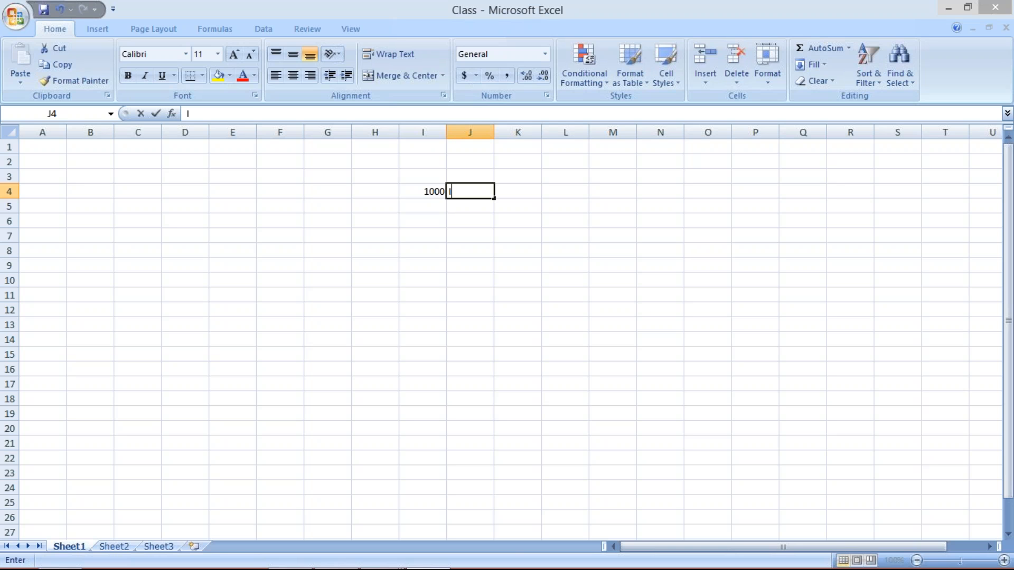
type("NV.")
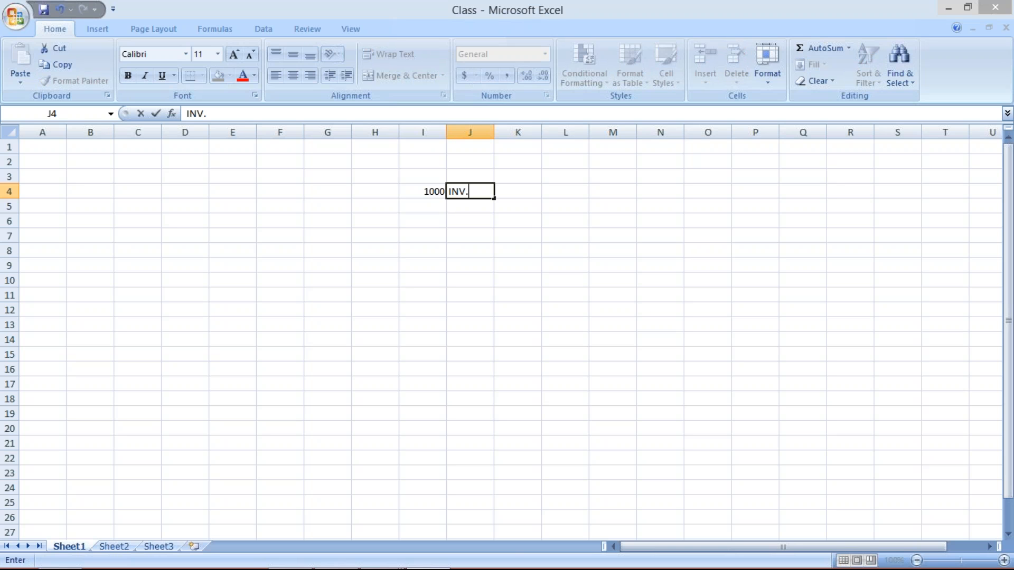
key("Return")
left_click(417, 207)
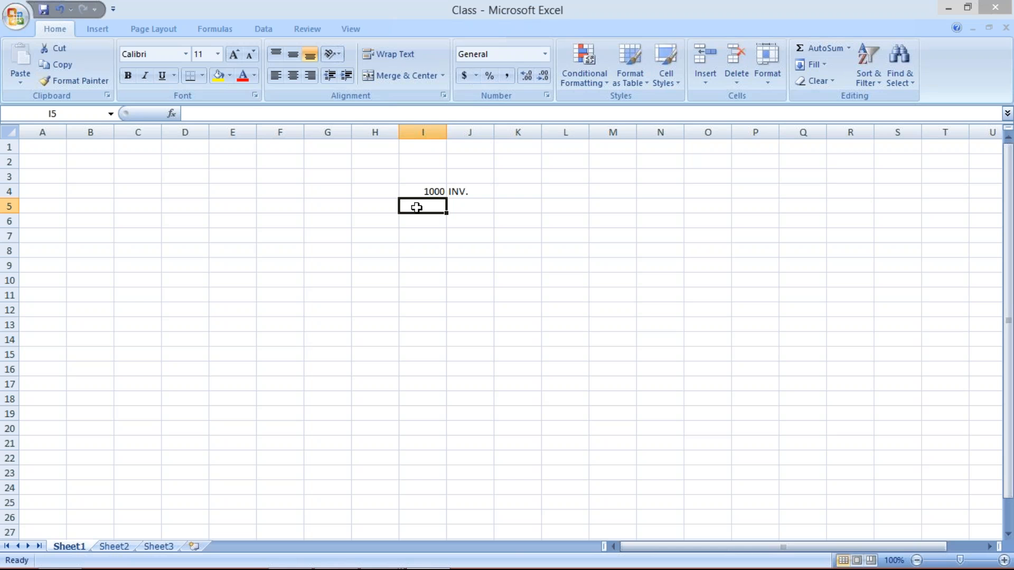
left_click(471, 207)
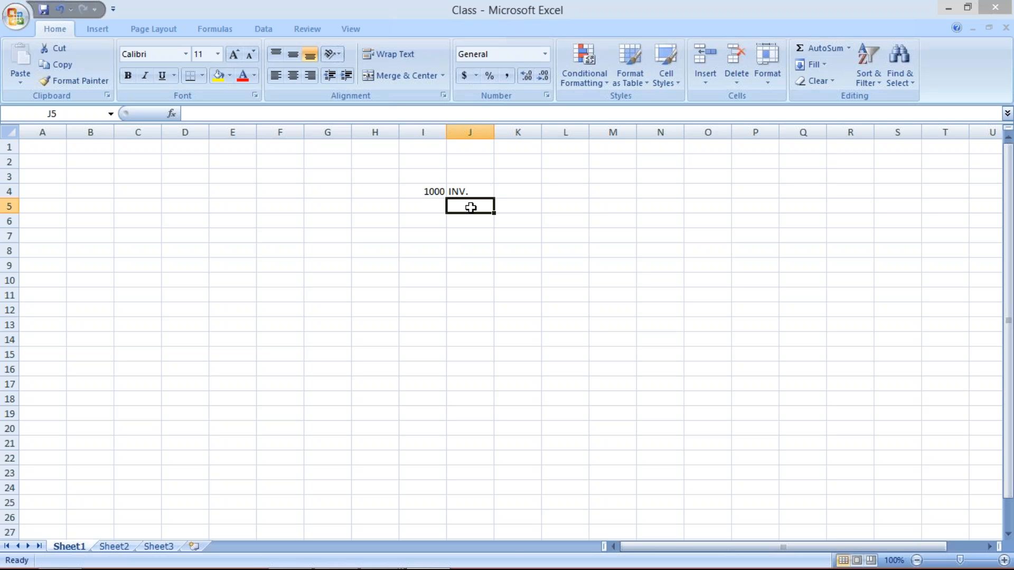
left_click(382, 194)
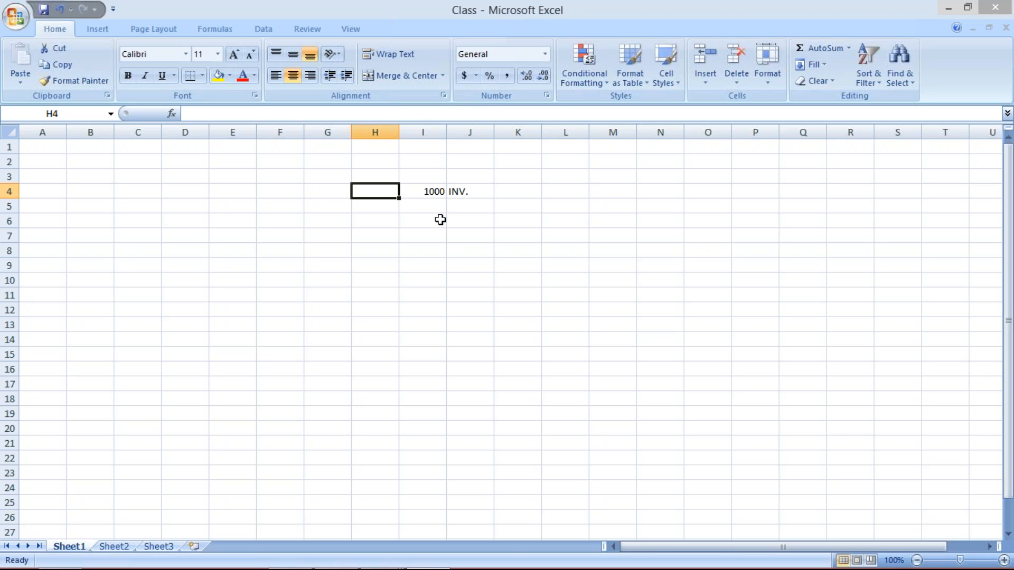
left_click(434, 210)
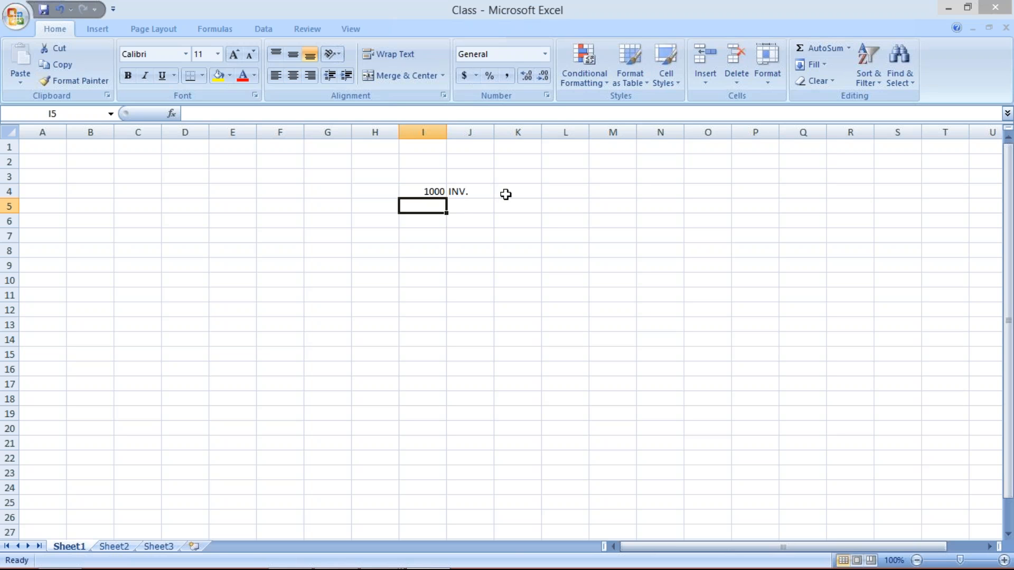
left_click(379, 192)
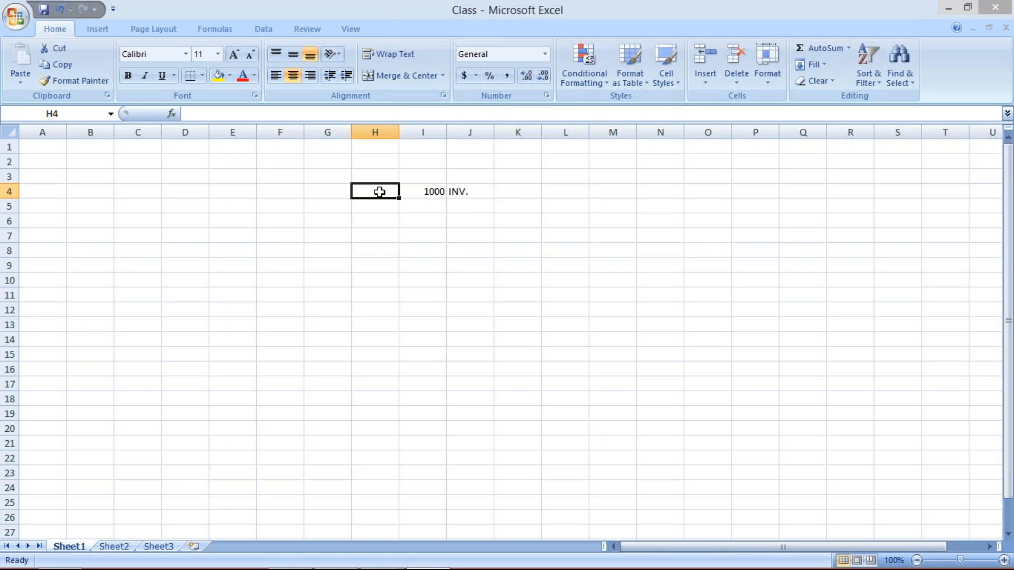
left_click(419, 192)
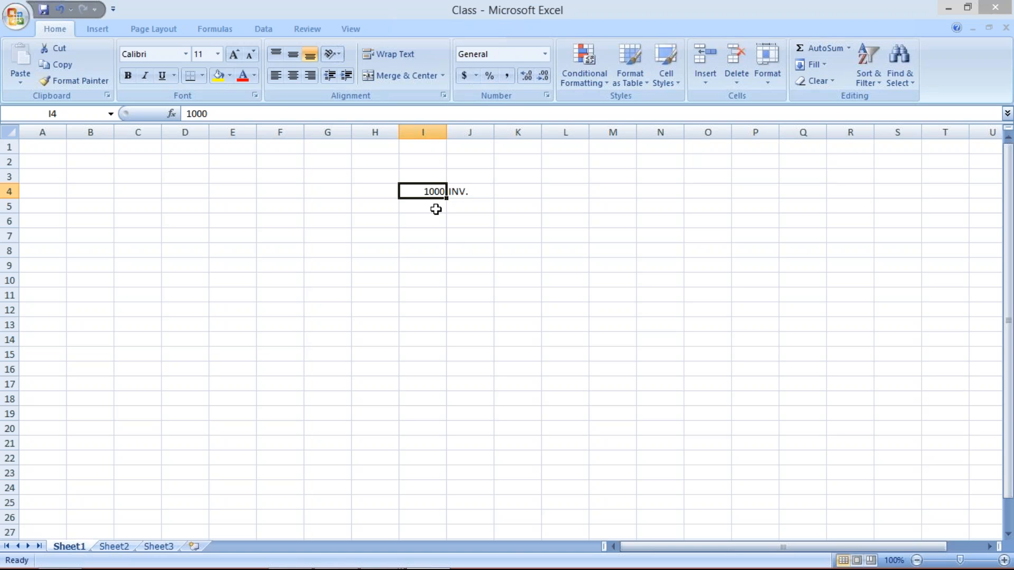
- Enter 300 in cell I5 and 700 in cell I6 below the invoice amount
left_click(436, 210)
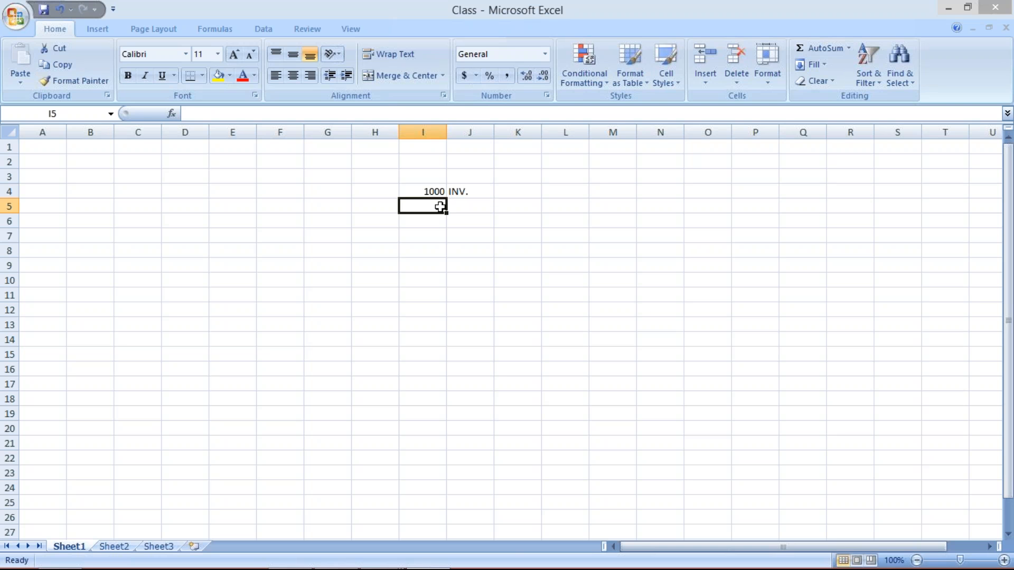
type("300")
key("Return")
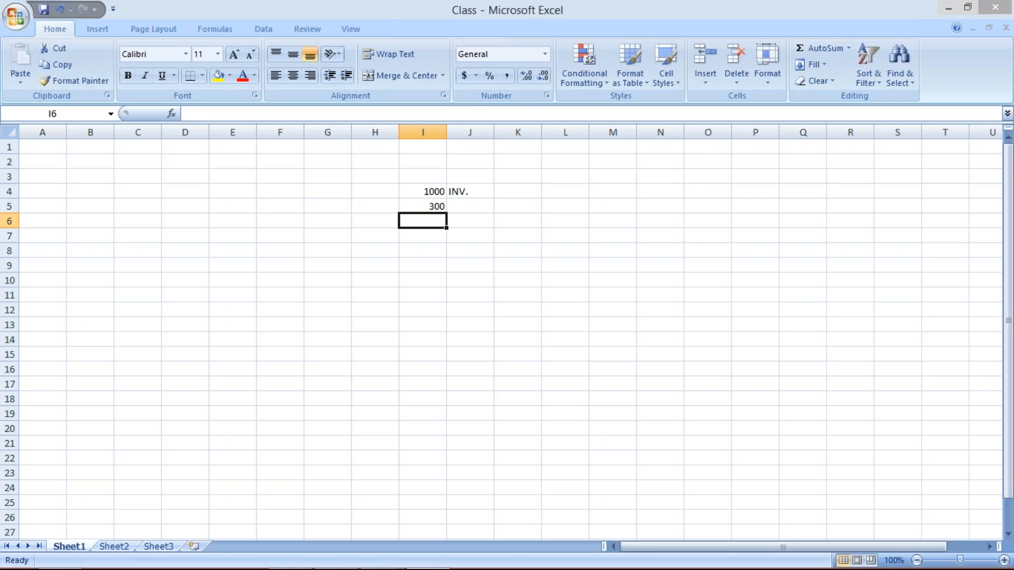
type("700")
key("Return")
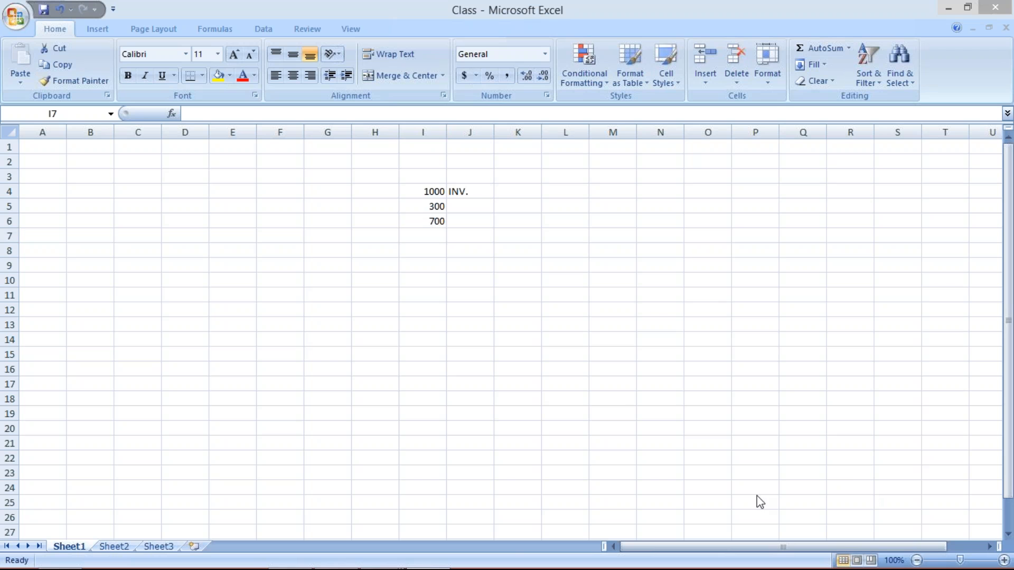
- Switch back to the SAP document overview, try to start transaction /NFB65, and decline the detailed error description
left_click(523, 464)
mouse_move(409, 557)
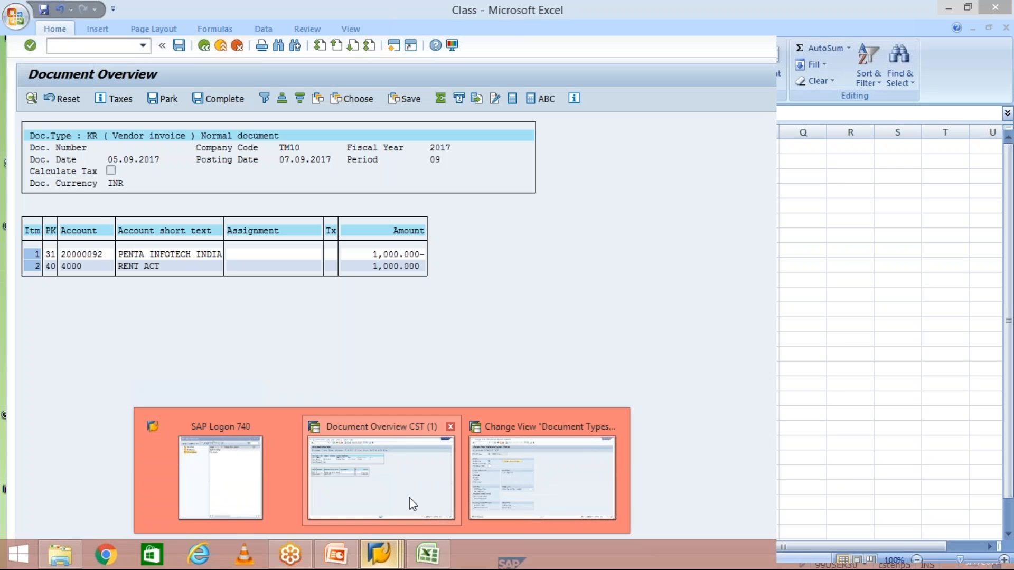
left_click(410, 497)
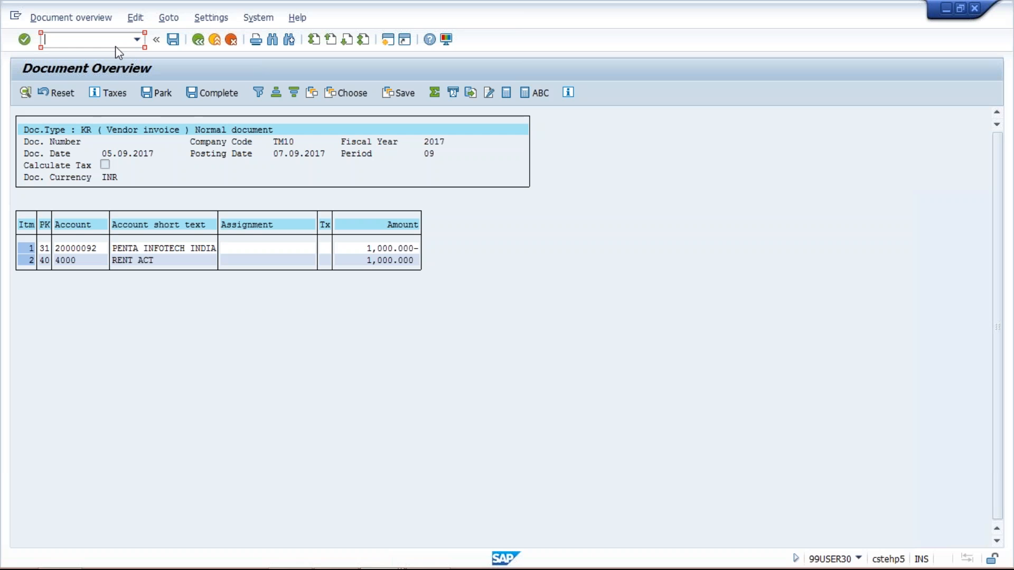
left_click(105, 43)
type("/NFB65")
key("Return")
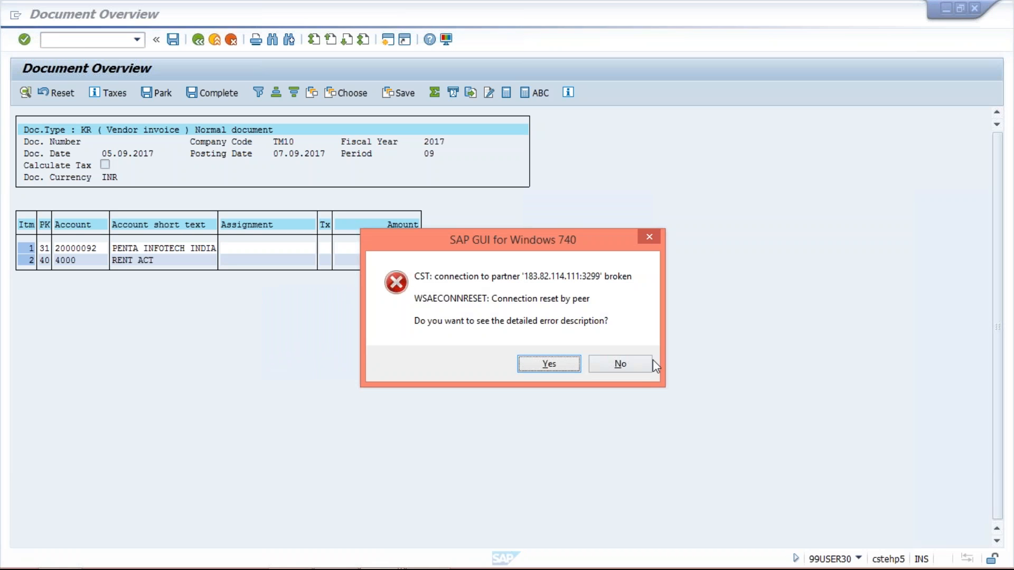
left_click(616, 363)
left_click(617, 364)
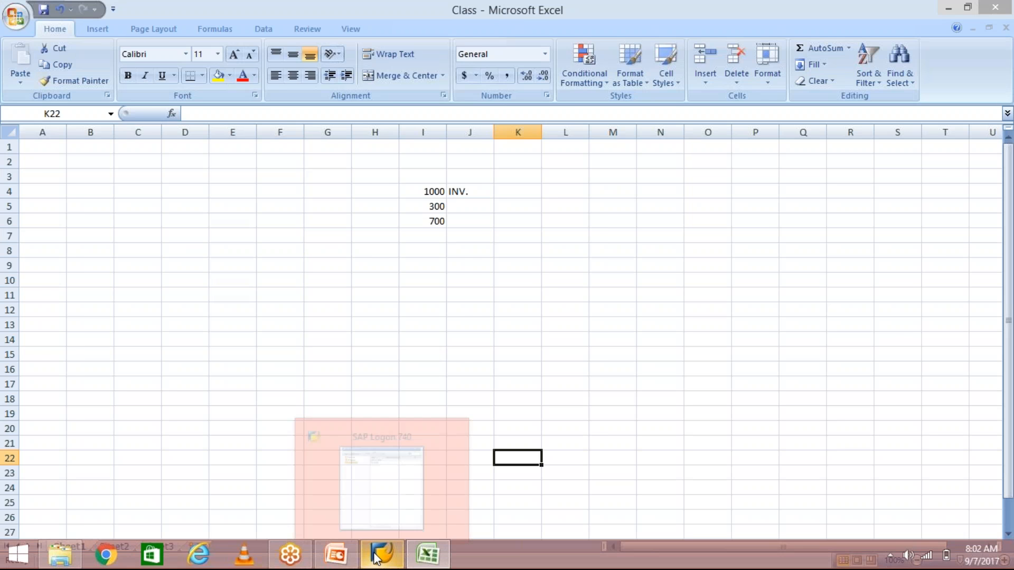
- Switch to SAP Logon and open the Functional connection
left_click(376, 558)
left_click(376, 558)
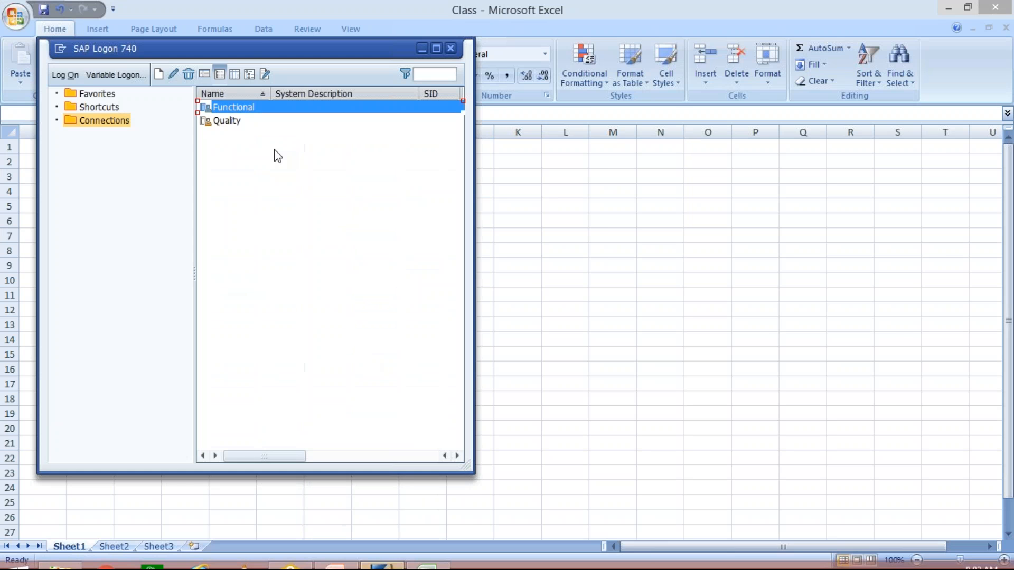
double_click(251, 115)
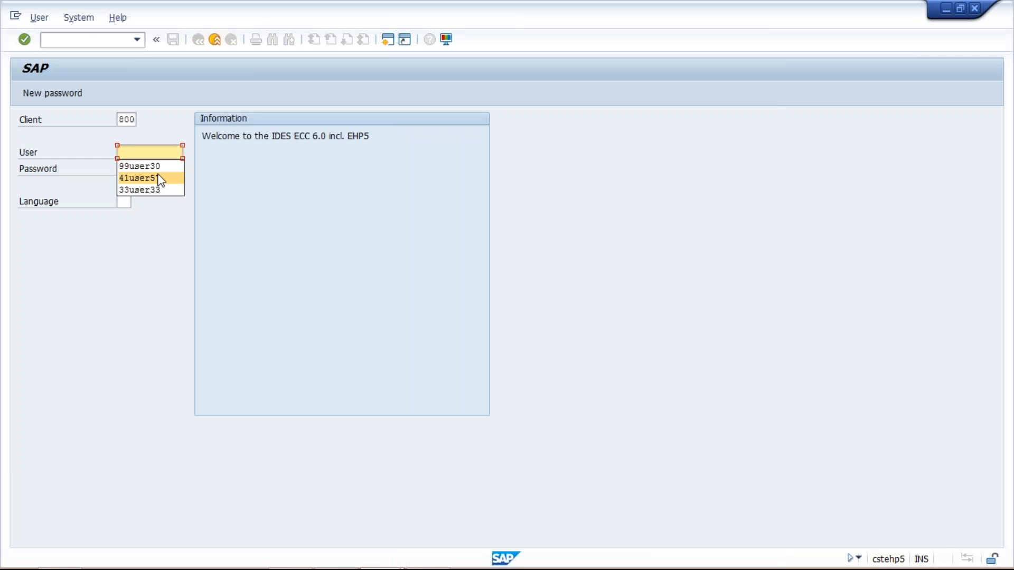
- Log on with the saved user ID and the account password, continuing with this logon and ending any other logons in the system
key("Up")
key("Return")
key("Tab")
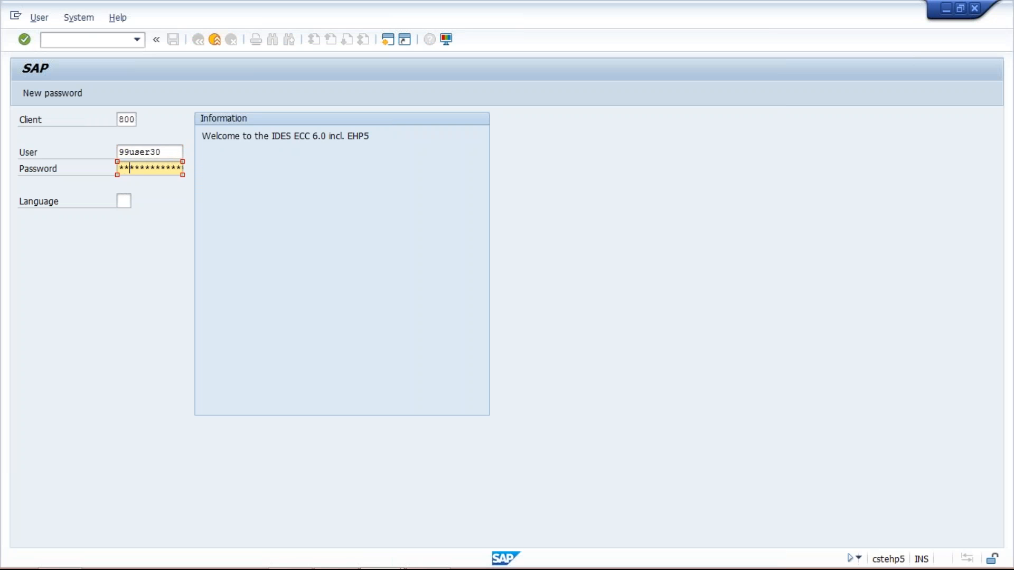
type("*******")
key("Return")
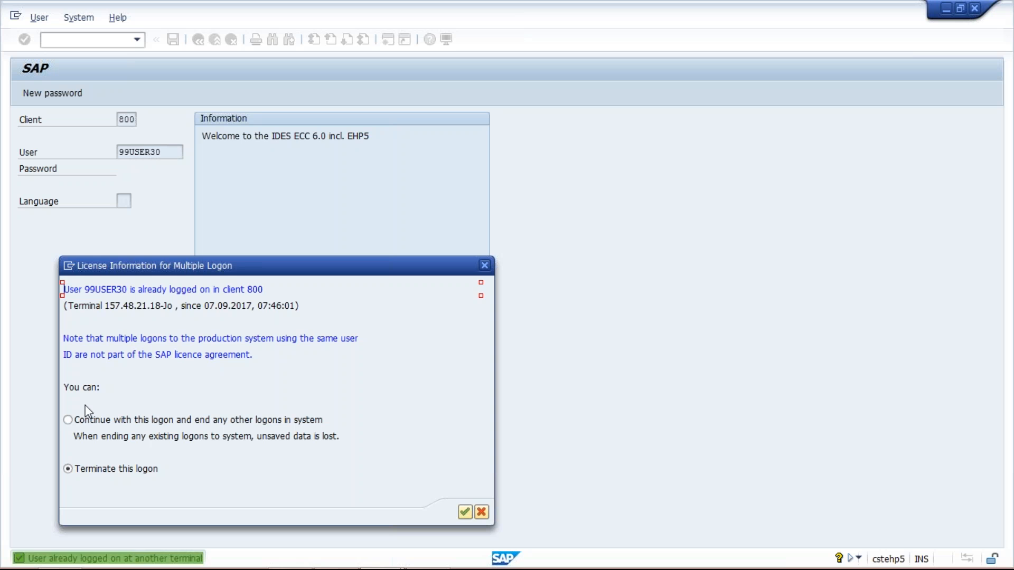
left_click(68, 420)
key("Return")
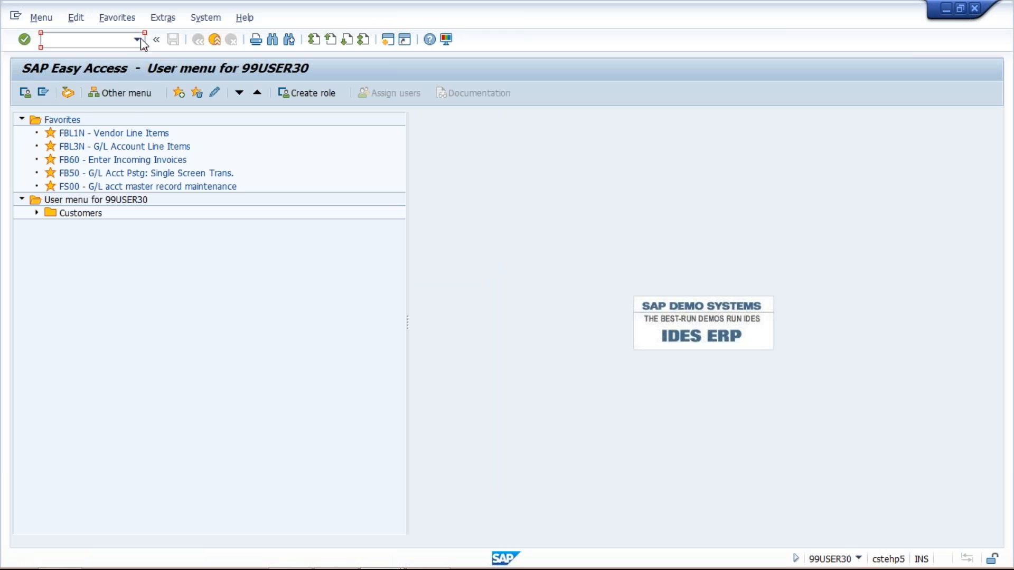
- Start transaction FB65 to enter a vendor credit memo
left_click(139, 40)
left_click(127, 51)
key("Return")
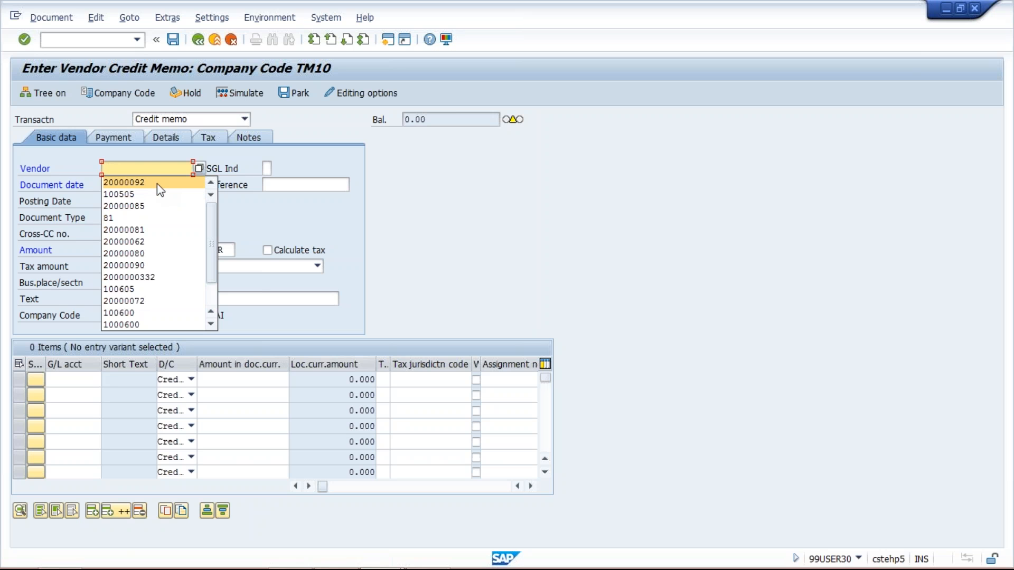
- Fill in the credit memo header with the Penta Infotech India vendor, document date 05.09.2017 and amount 300
left_click(152, 166)
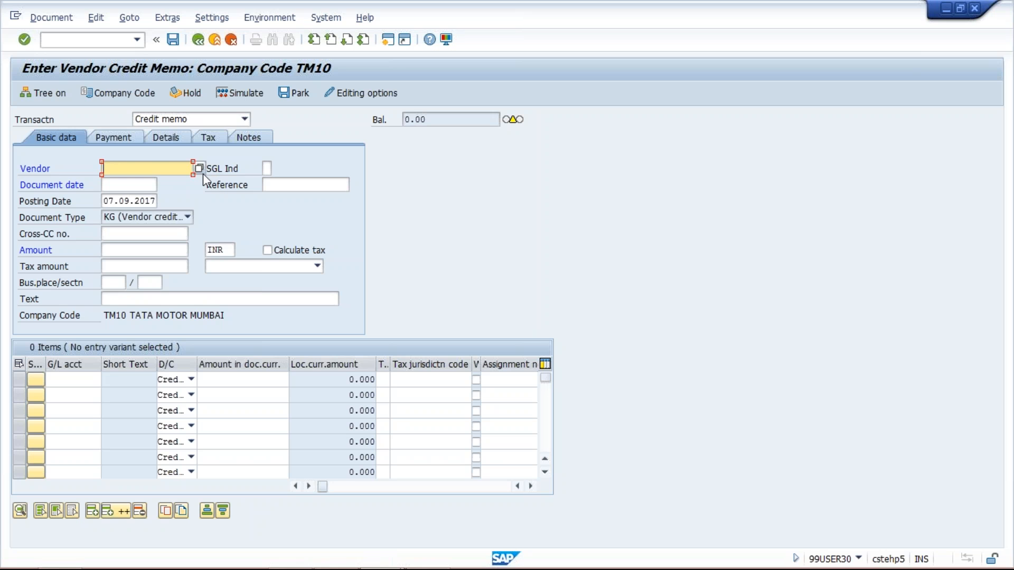
left_click(146, 170)
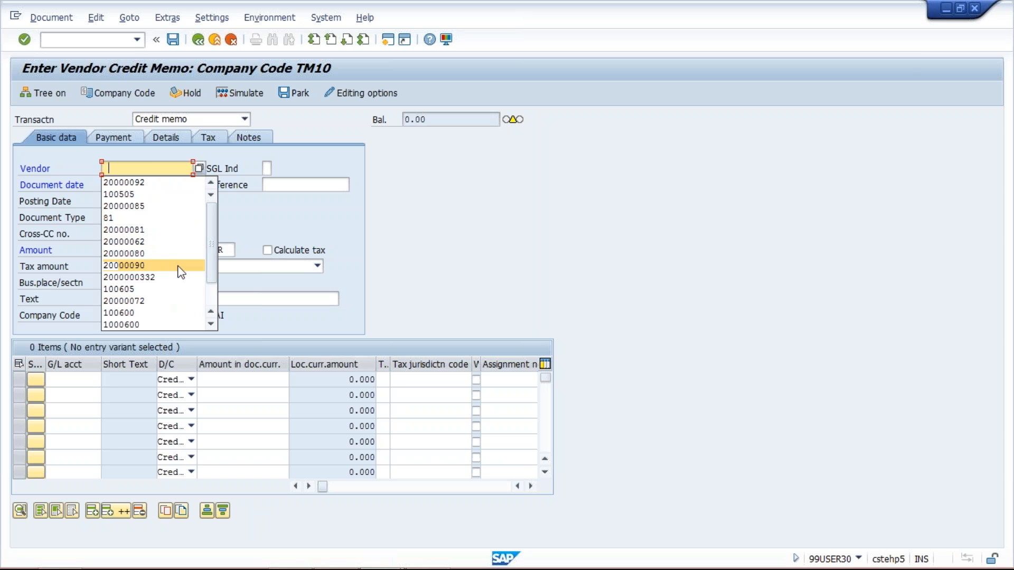
left_click(145, 183)
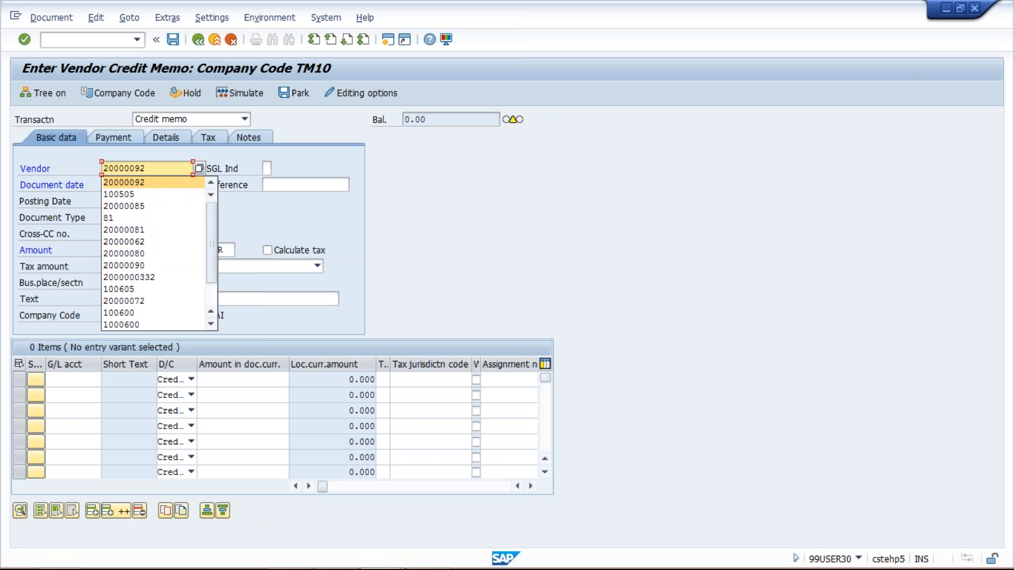
left_click(132, 185)
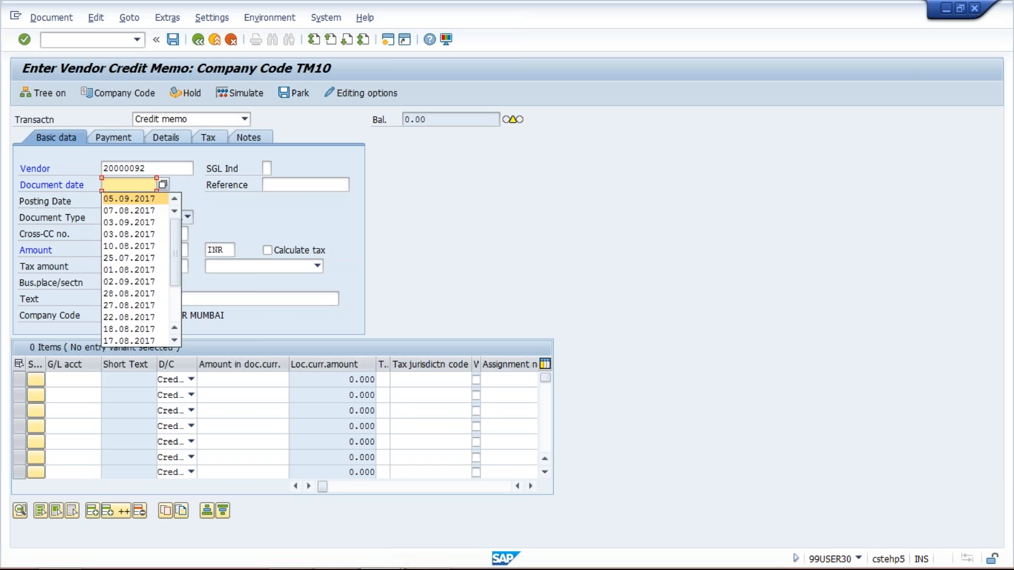
left_click(146, 200)
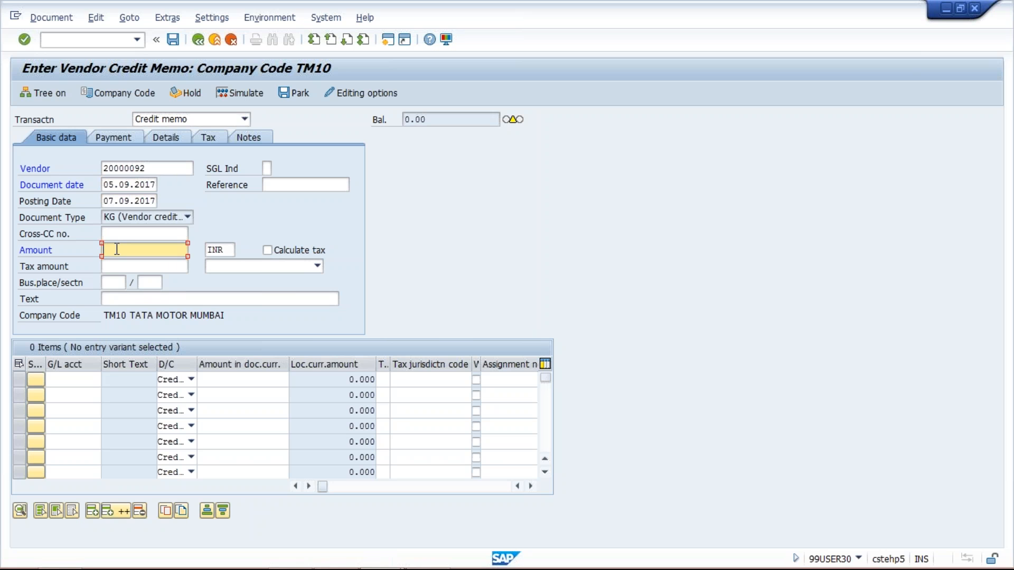
type("300")
- Add a credit line of 300 on G/L account 4000, and post the credit memo after simulating it
left_click(70, 380)
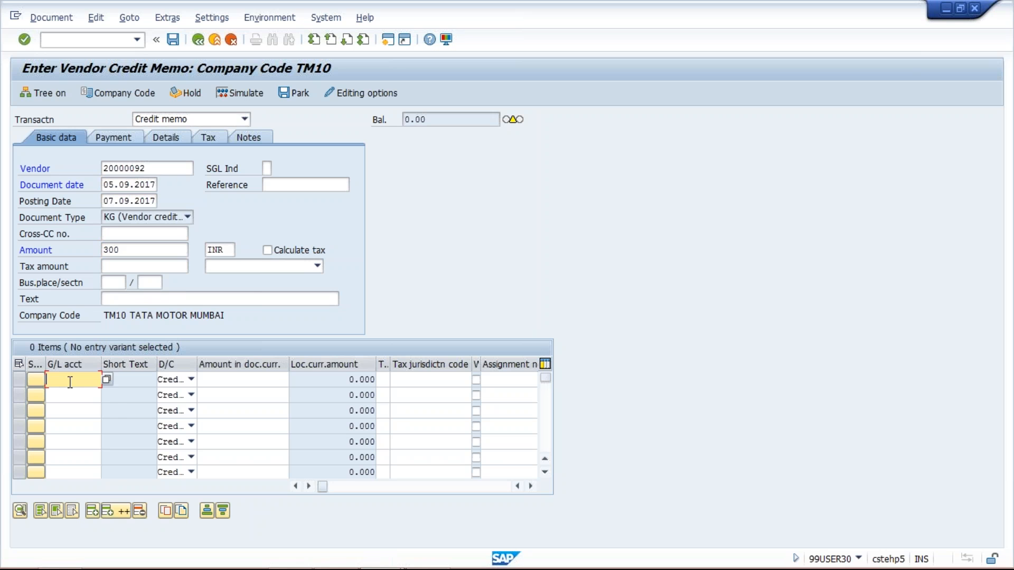
left_click(58, 393)
left_click(288, 379)
left_click(271, 379)
type("300")
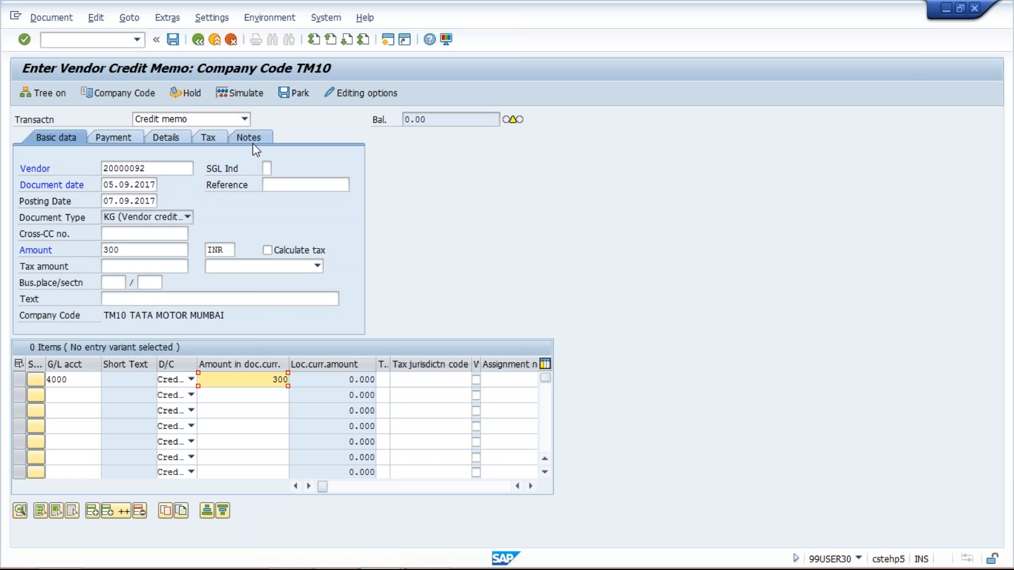
left_click(242, 93)
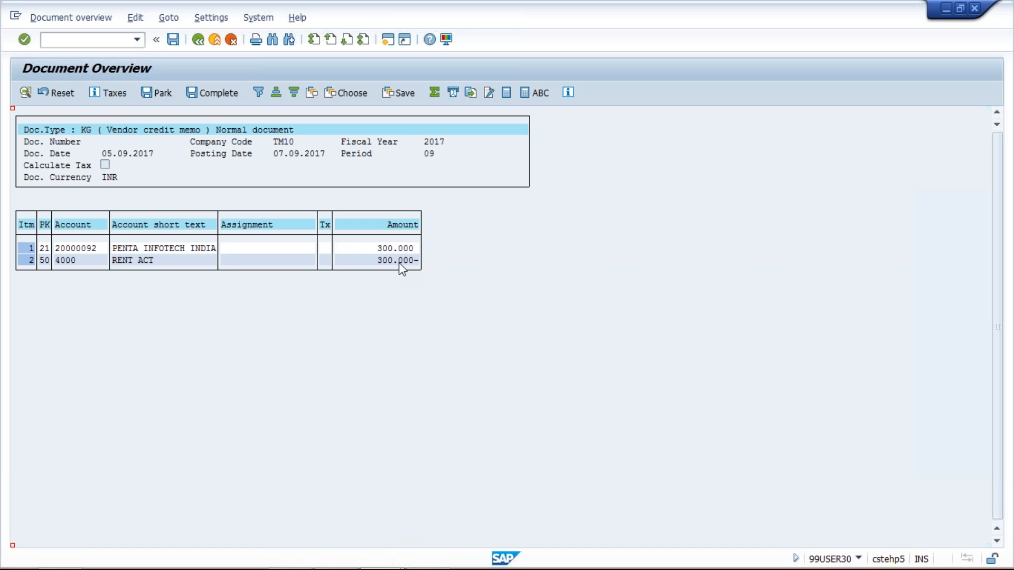
left_click(173, 43)
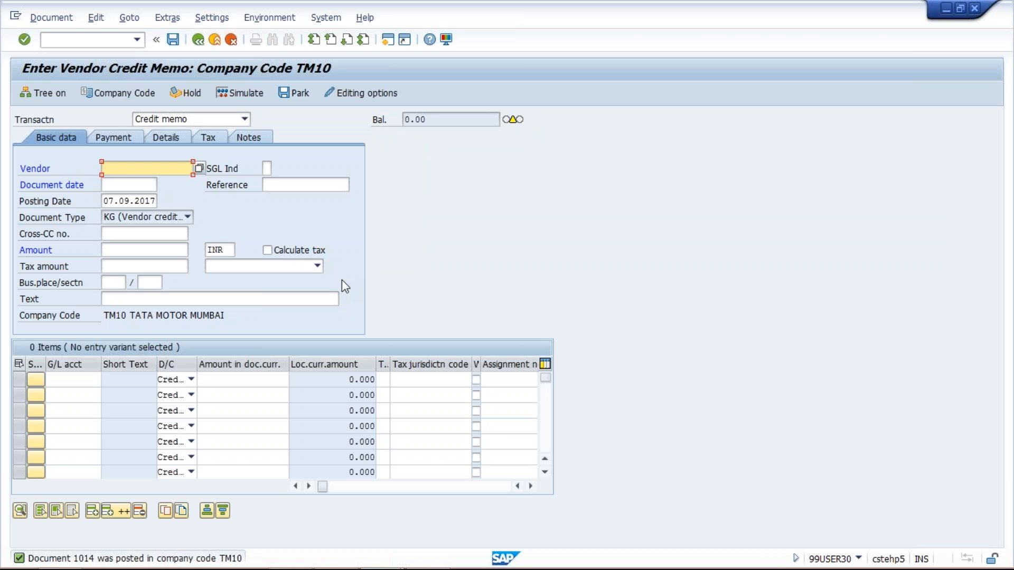
- Create a new session and start transaction FBL1N in it
left_click(387, 40)
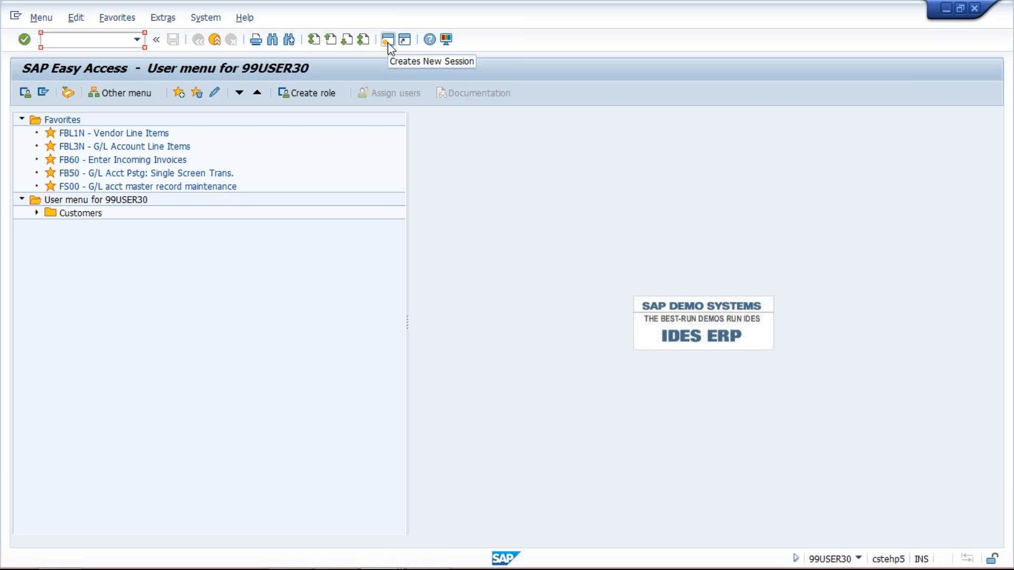
type("FBL")
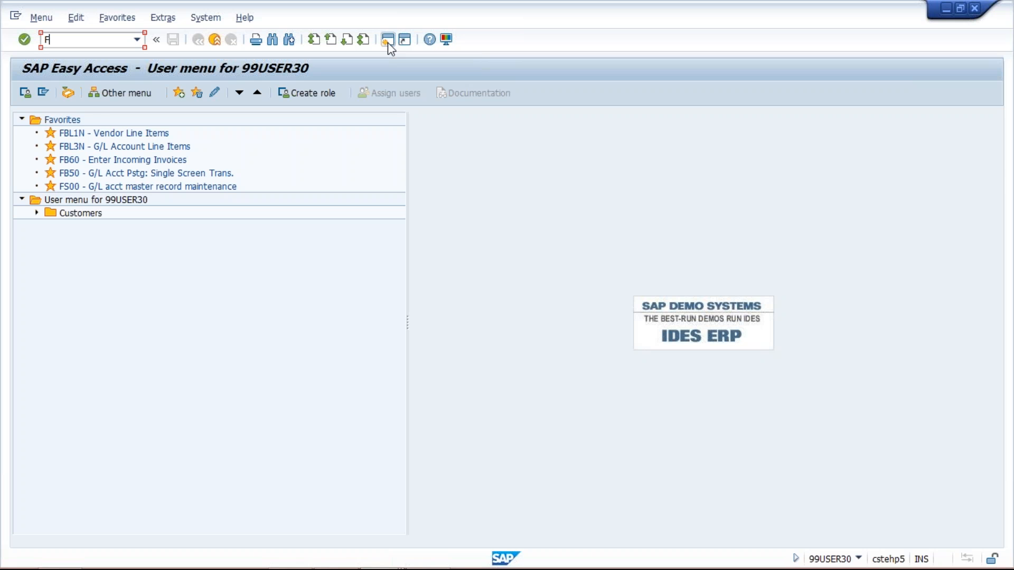
type("1N")
key("Return")
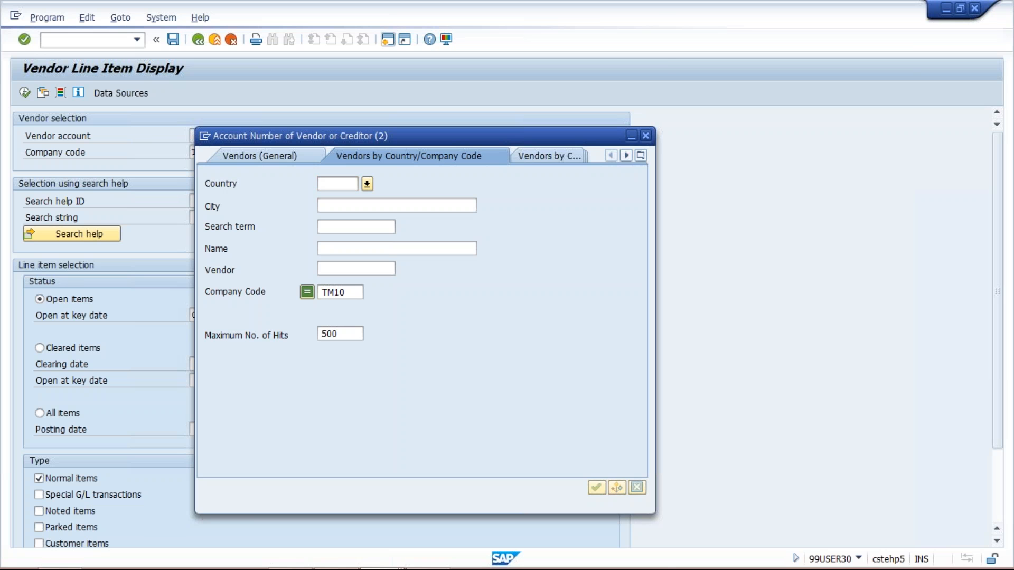
- Find the Penta Infotech India vendor in company code TM10 and display its open line items
key("Return")
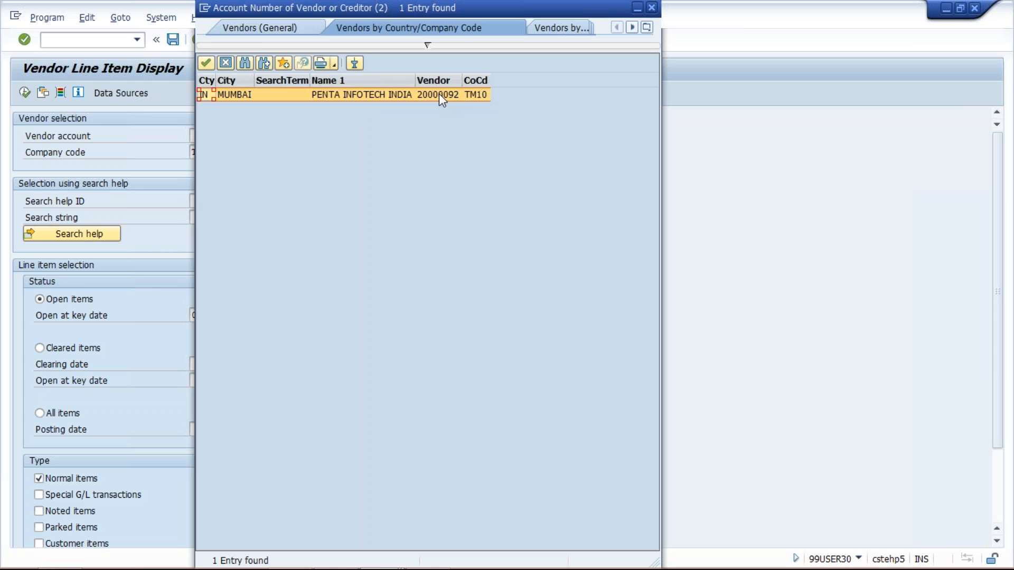
double_click(439, 93)
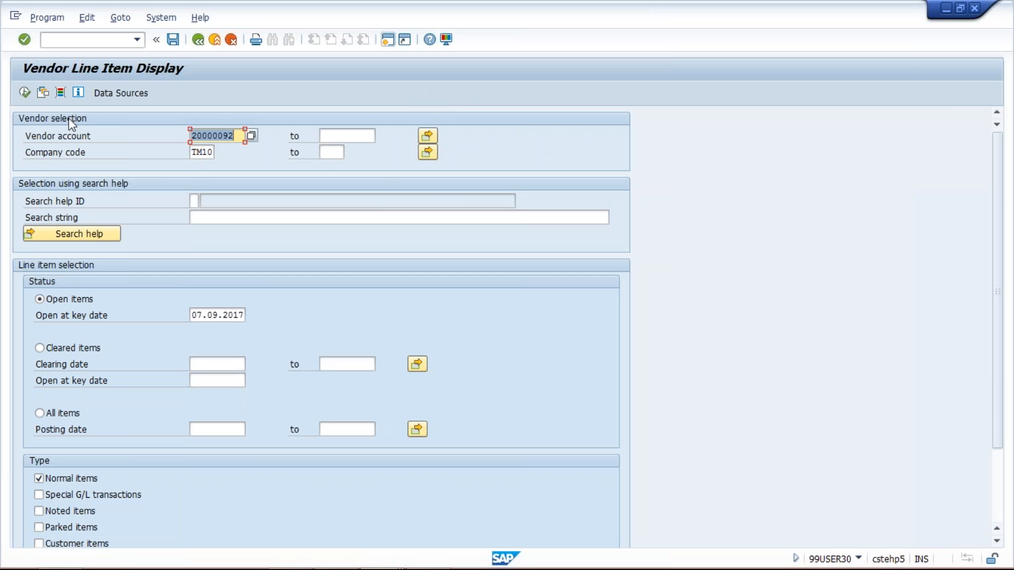
left_click(25, 93)
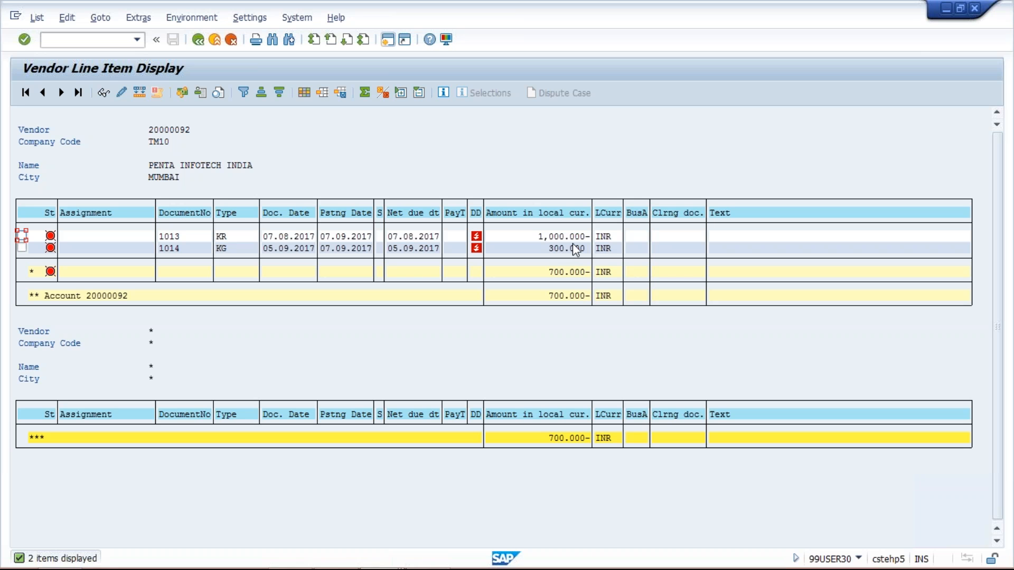
- Switch back to the credit memo entry session and fill in the header text as TEST1
mouse_move(652, 569)
mouse_move(729, 568)
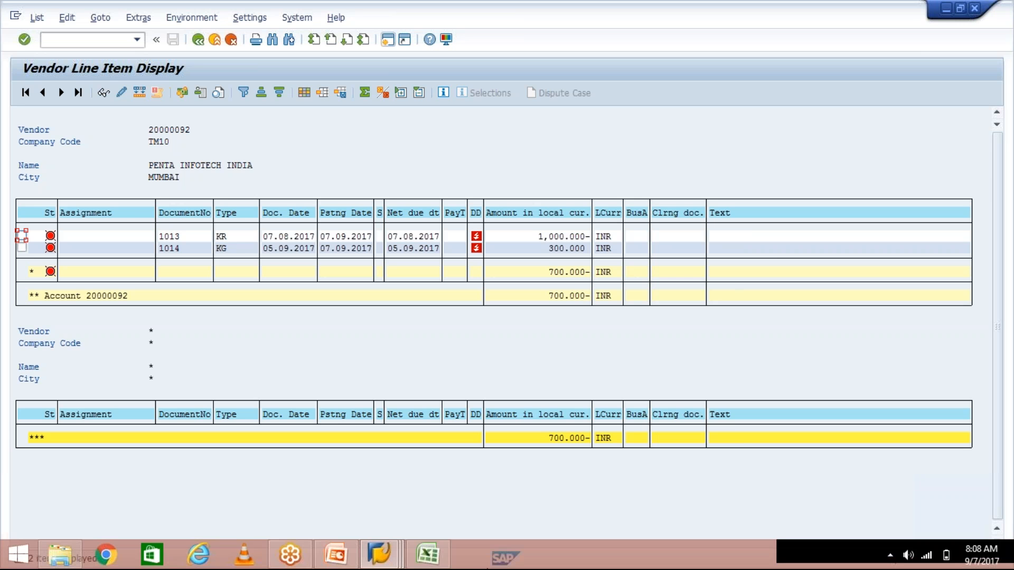
left_click(392, 563)
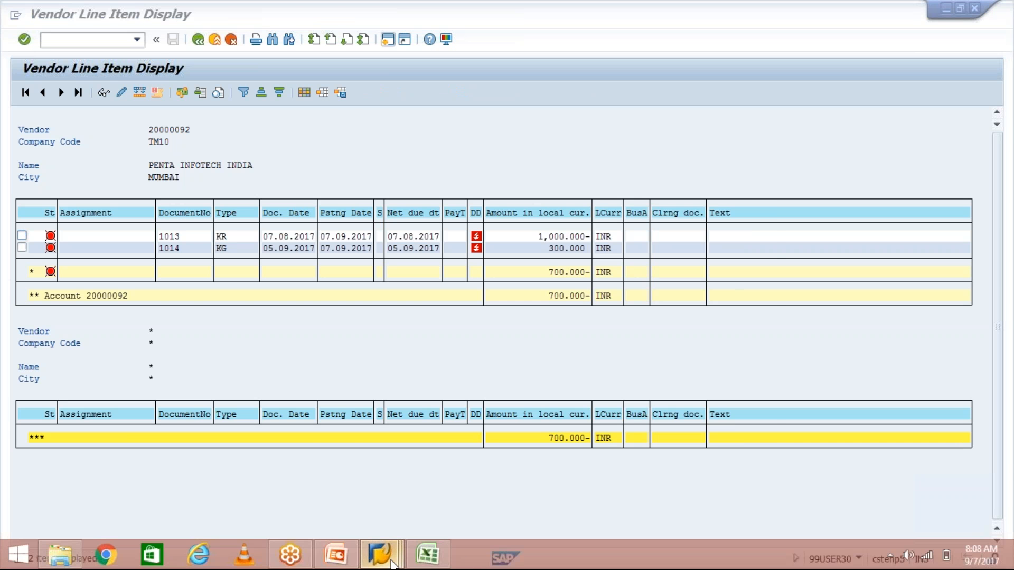
left_click(405, 492)
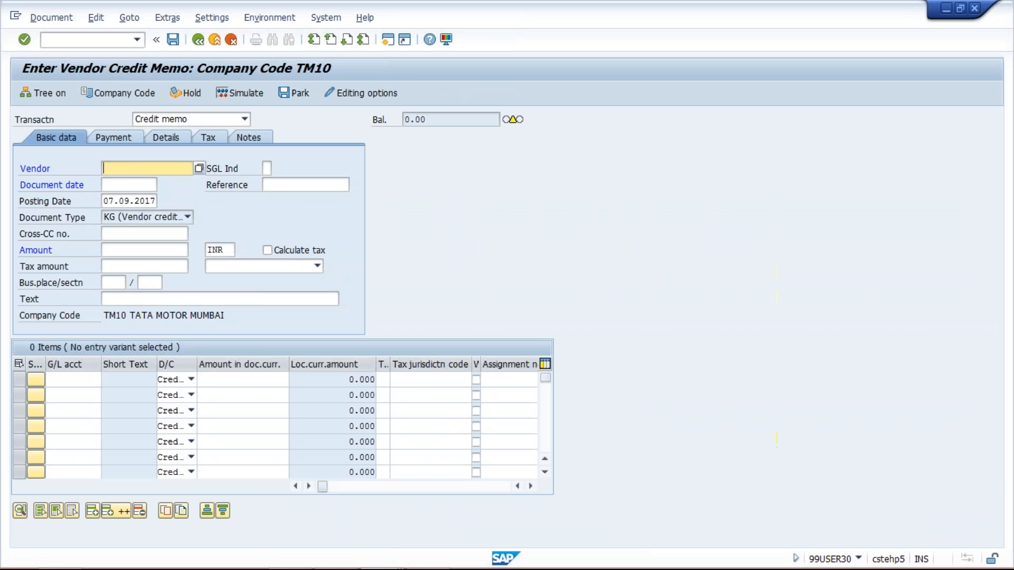
left_click(122, 295)
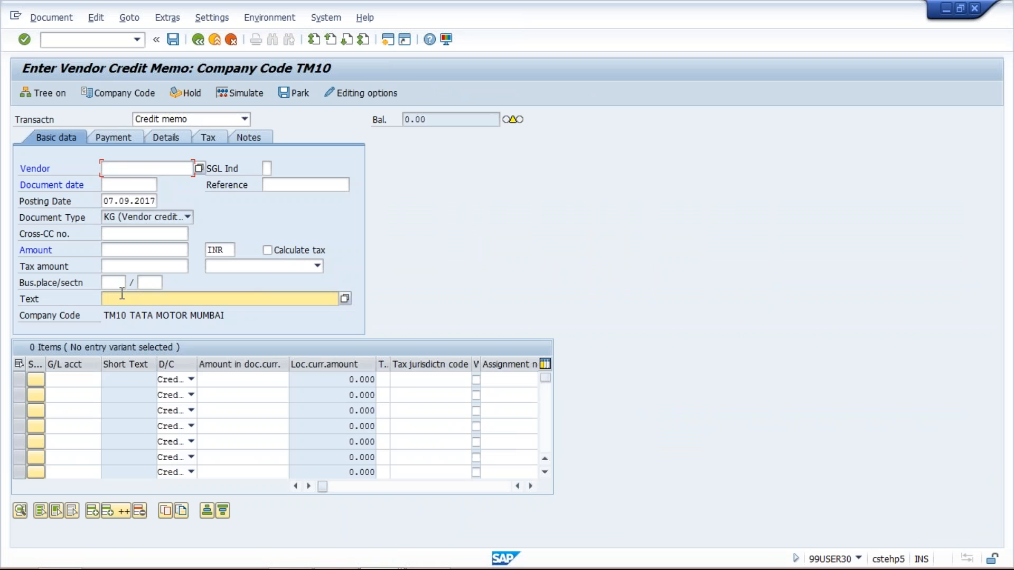
type("T")
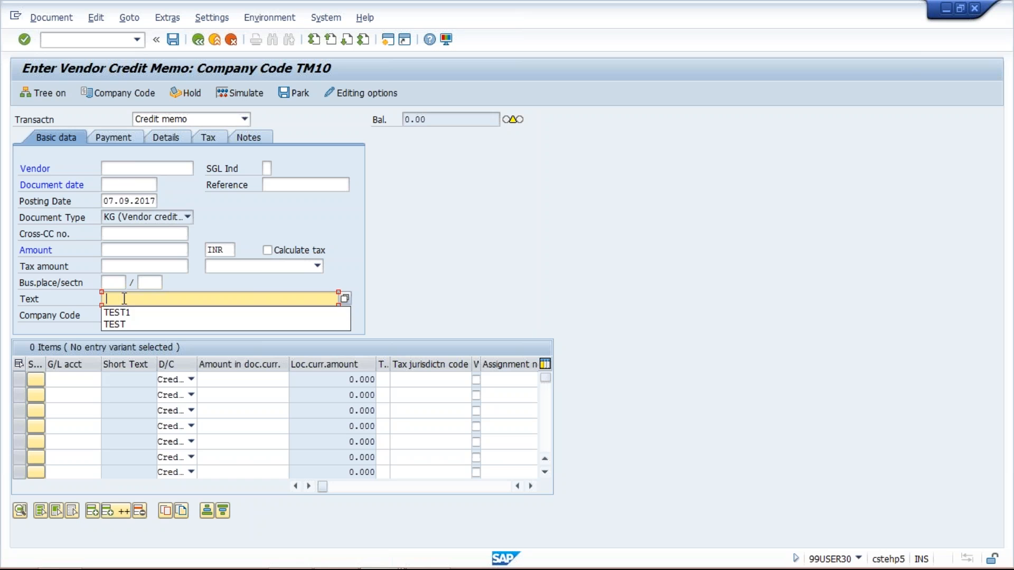
left_click(129, 313)
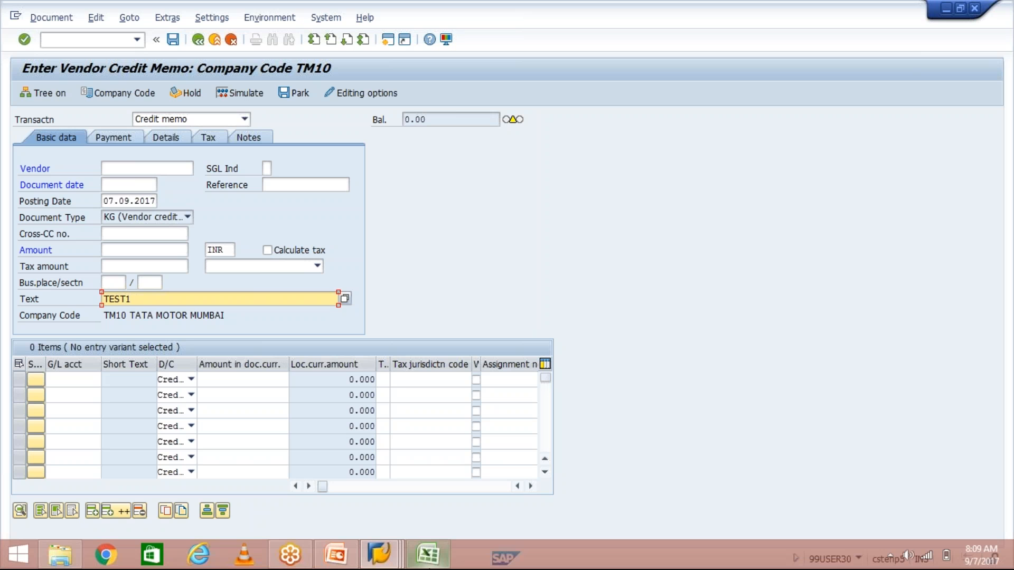
- Review the open items in the Vendor Line Item Display session, and return to the credit memo entry
left_click(399, 560)
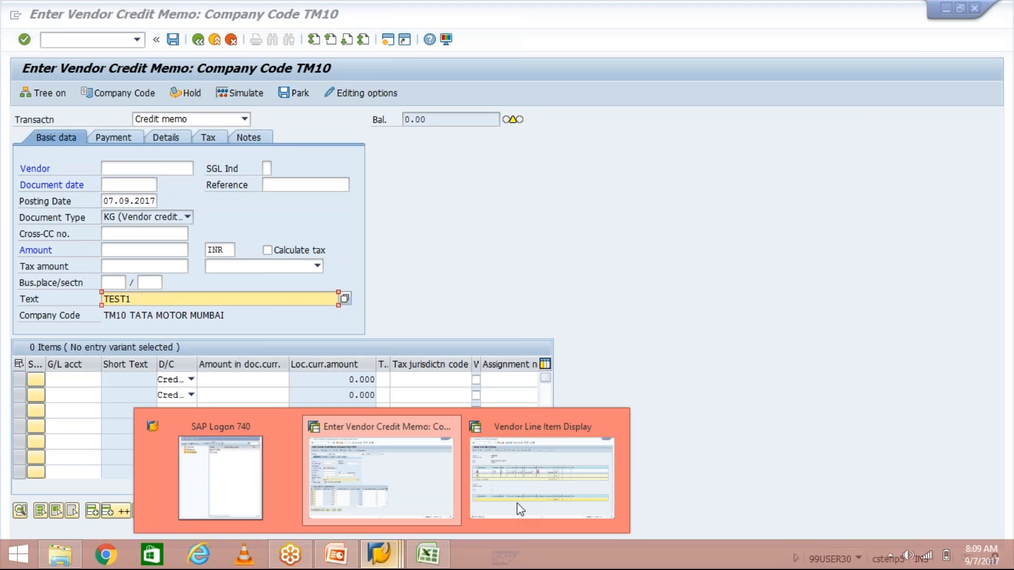
left_click(520, 509)
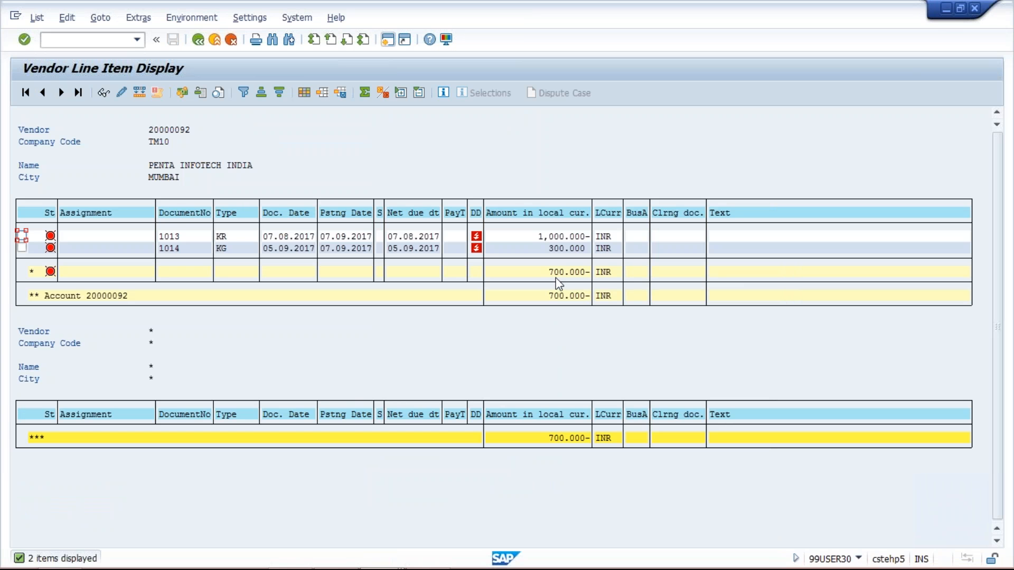
mouse_move(384, 566)
mouse_move(470, 569)
left_click(364, 563)
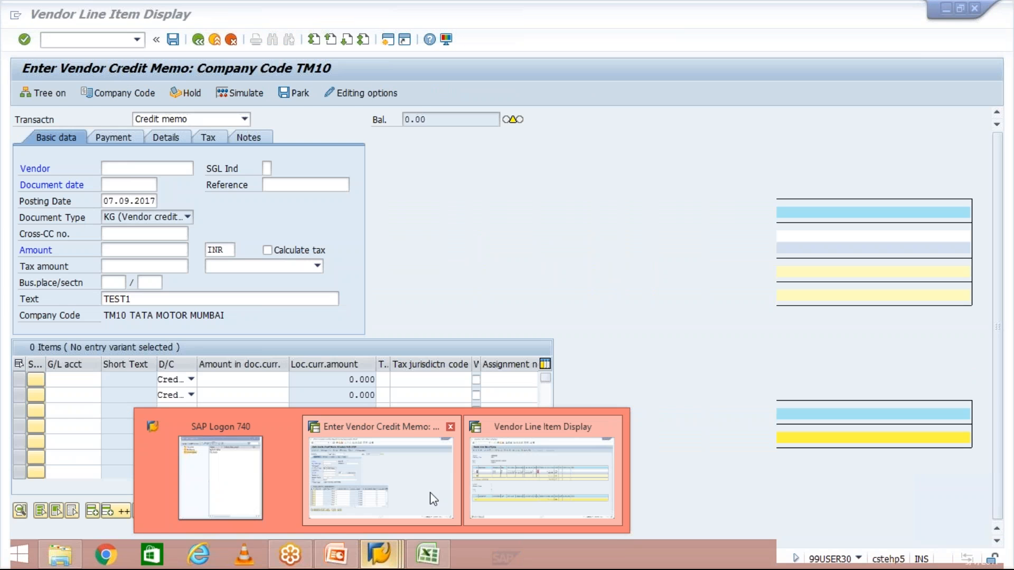
left_click(430, 492)
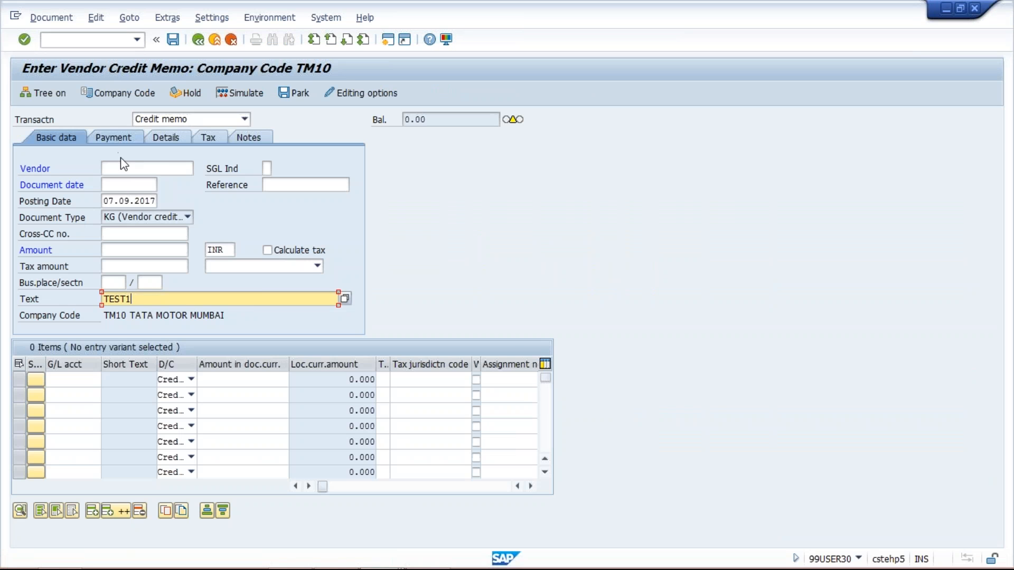
- Fill in the Penta Infotech India vendor and document date 05.09.2017, and set the credit memo amount to 2000
left_click(129, 167)
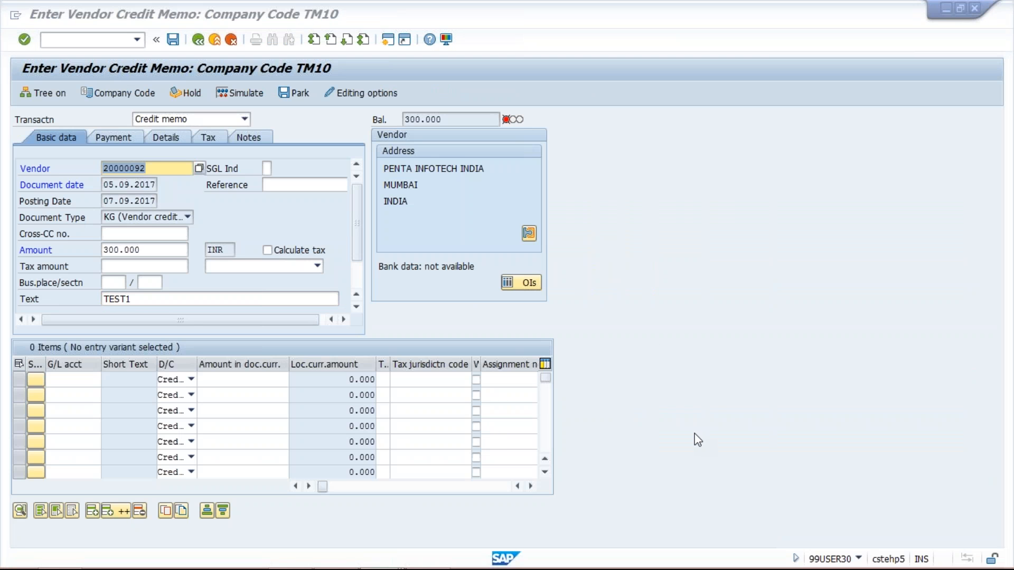
left_click(697, 440)
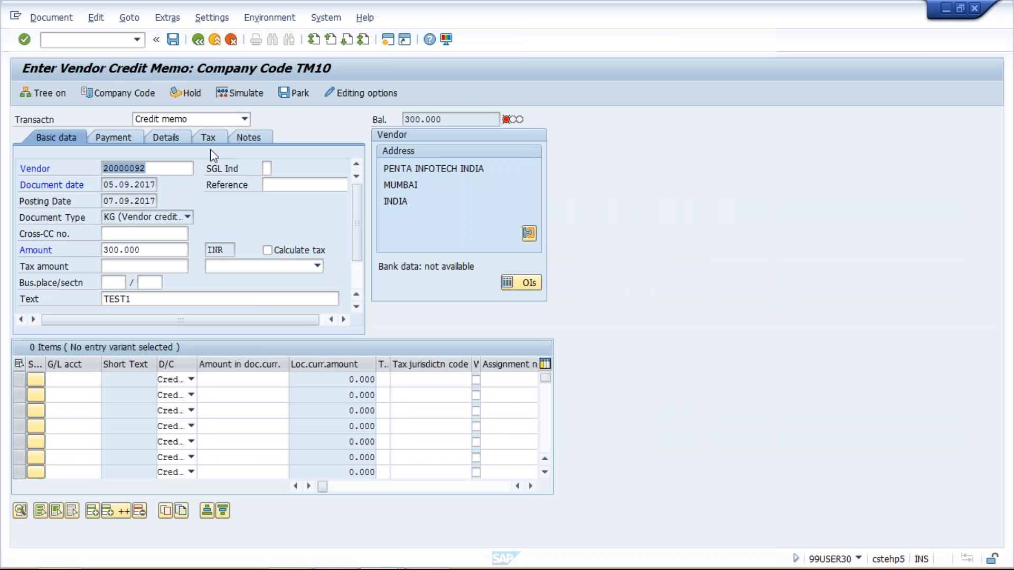
left_click(157, 249)
key("BackSpace")
key("BackSpace")
key("BackSpace")
key("BackSpace")
key("BackSpace")
key("BackSpace")
key("BackSpace")
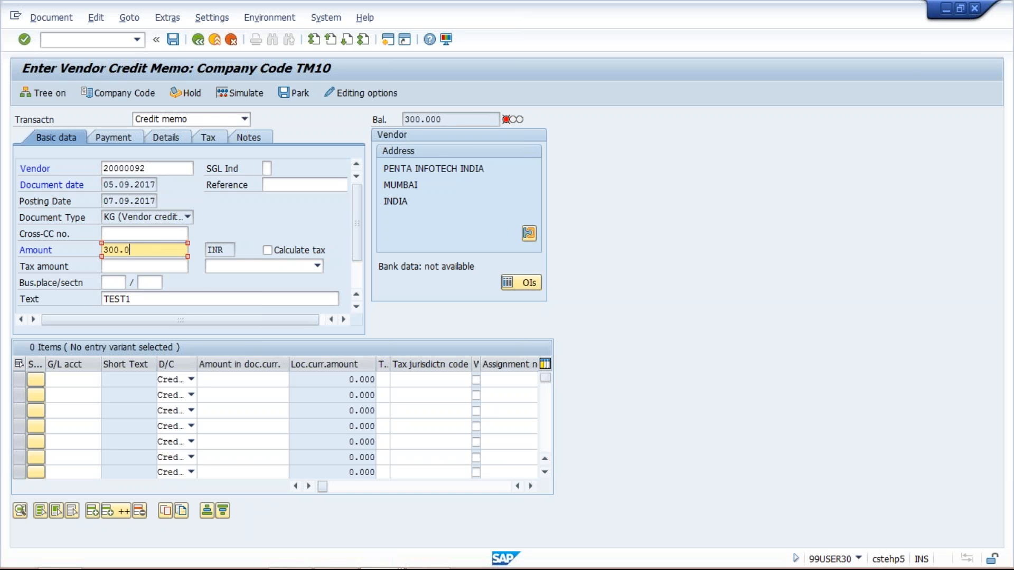
type("2000")
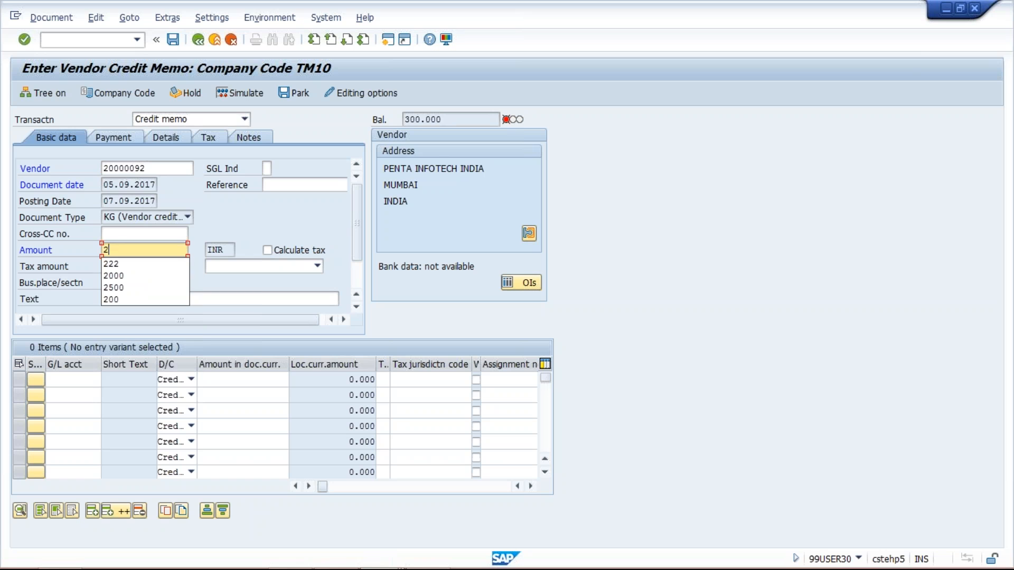
- Add a credit line for G/L account 4000 with amount 2000, simulate the vendor credit memo, and post it
left_click(91, 381)
type("4000")
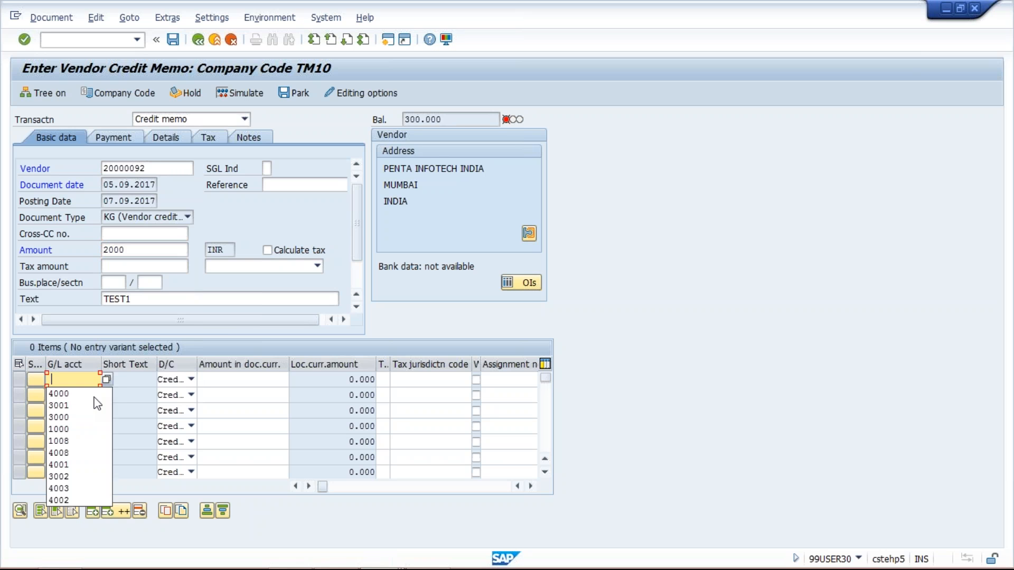
key("Tab")
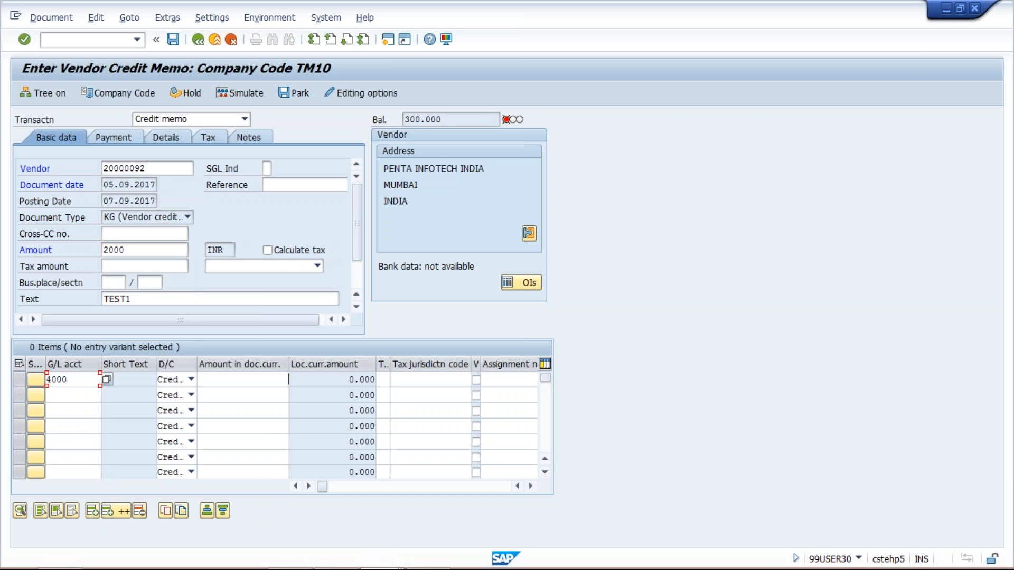
type("2000")
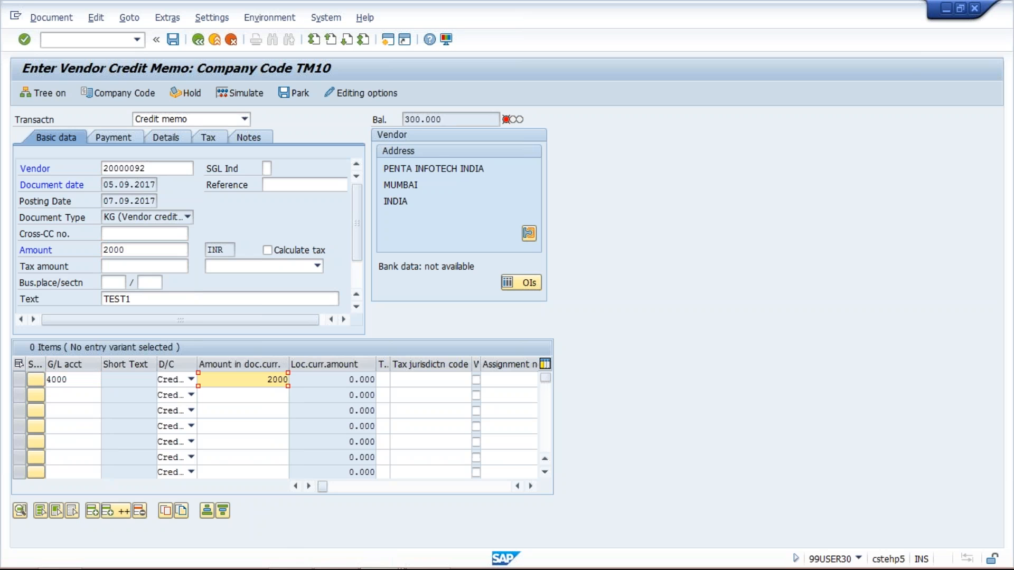
left_click(238, 92)
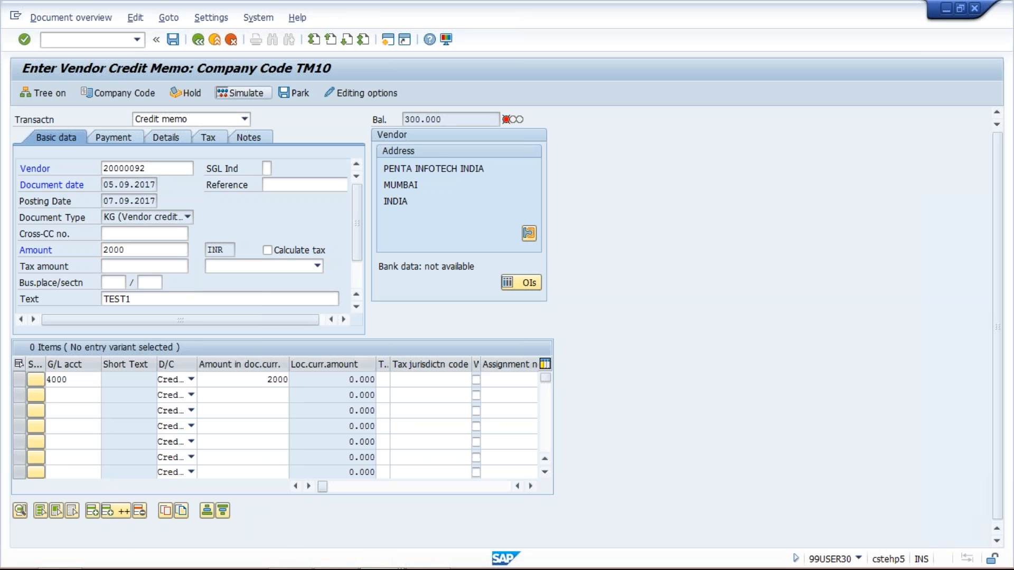
left_click(174, 40)
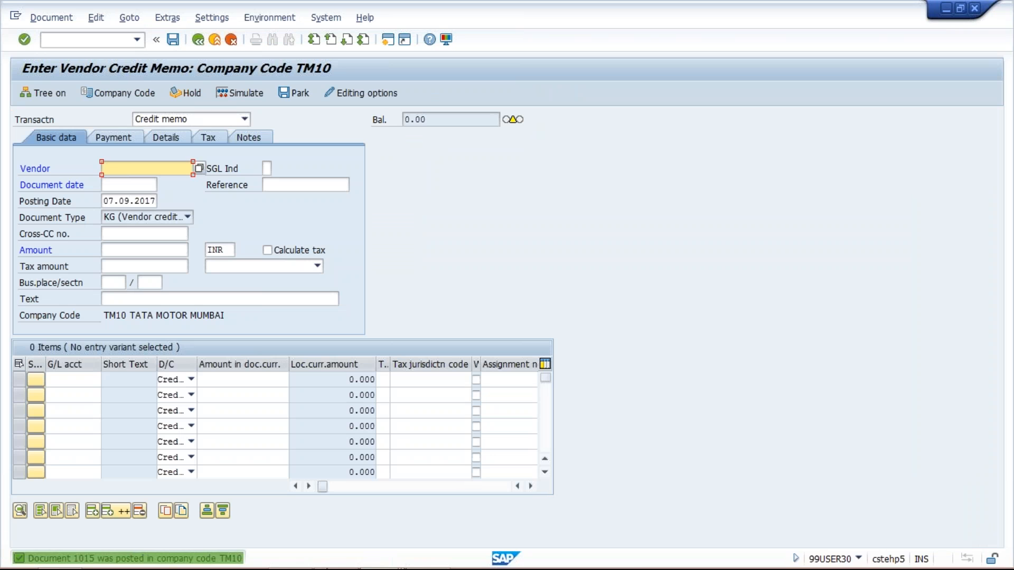
- Switch to the Vendor Line Item Display session and list the vendor's open items in company code TM10
mouse_move(367, 564)
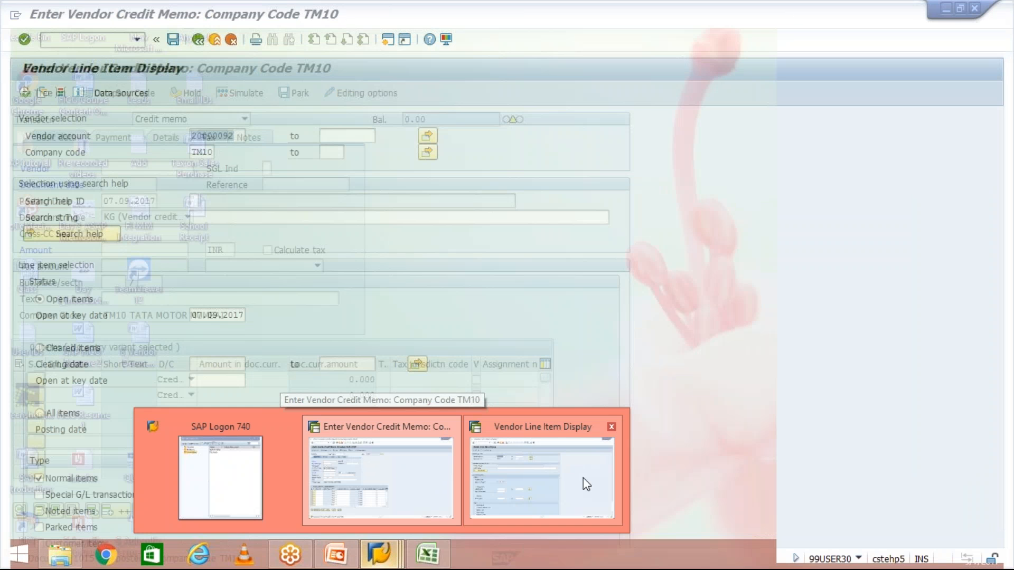
left_click(583, 477)
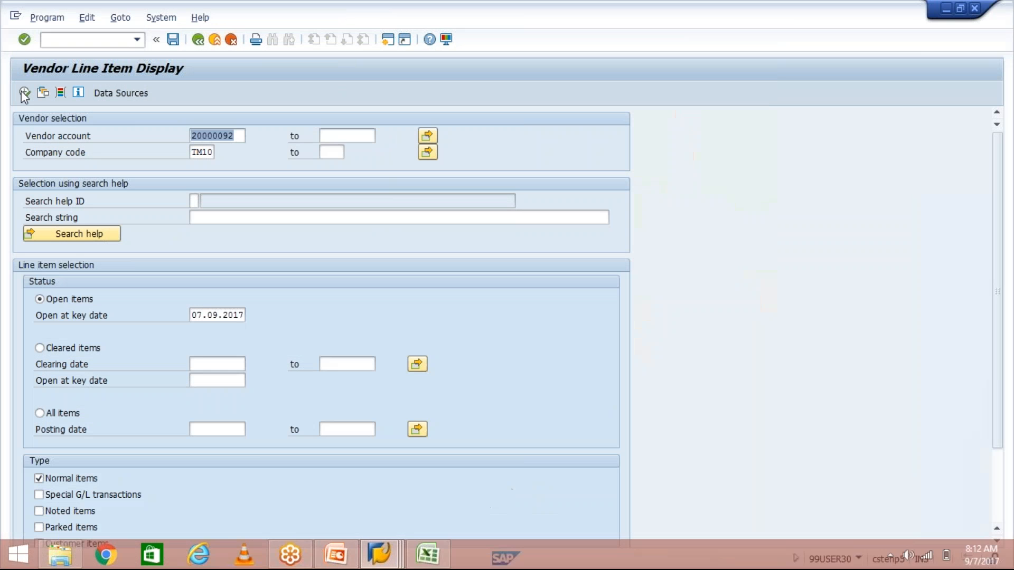
left_click(25, 93)
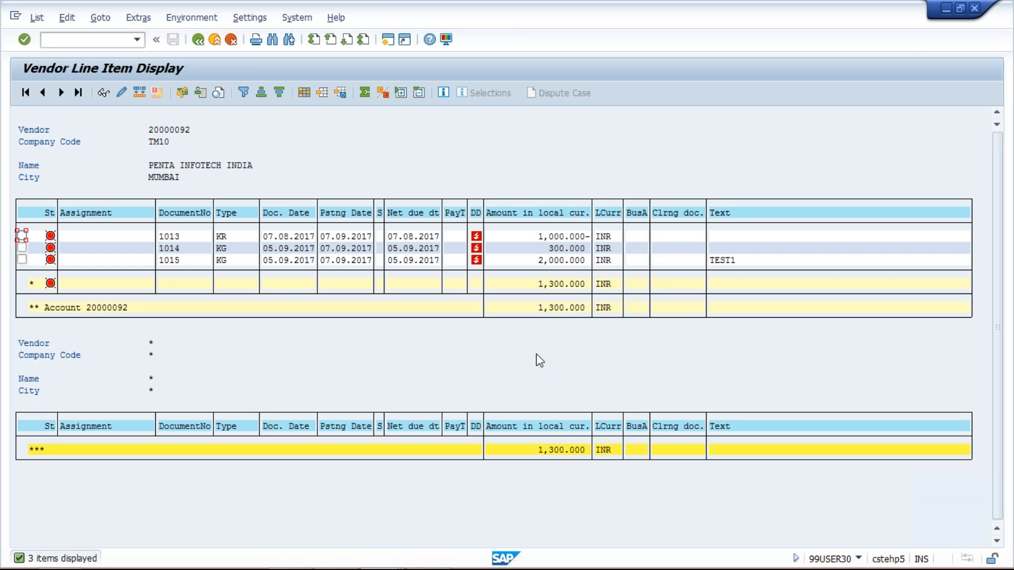
- Return to the credit memo entry session and start vendor invoice entry with transaction /nfb60
left_click(377, 559)
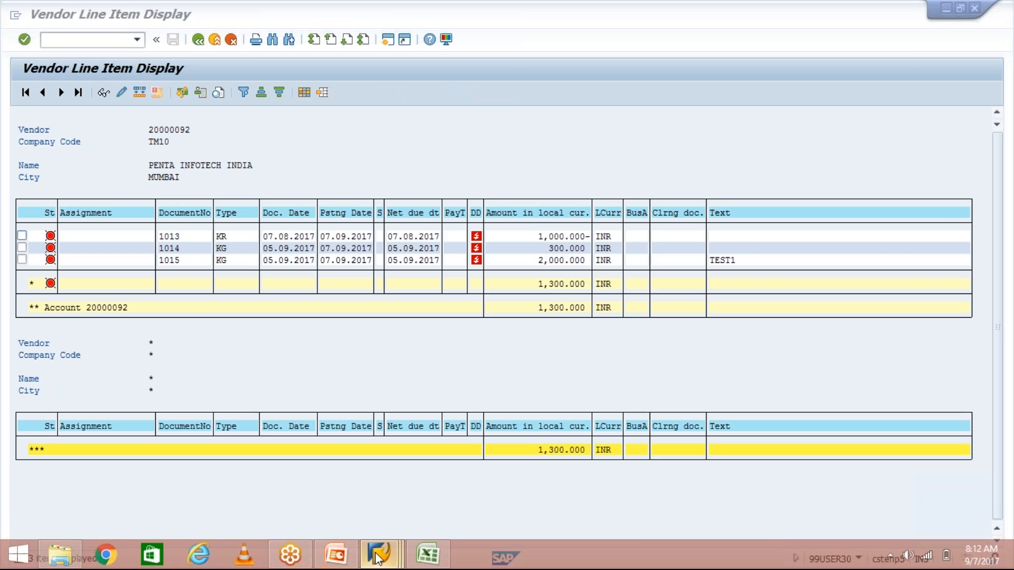
left_click(480, 486)
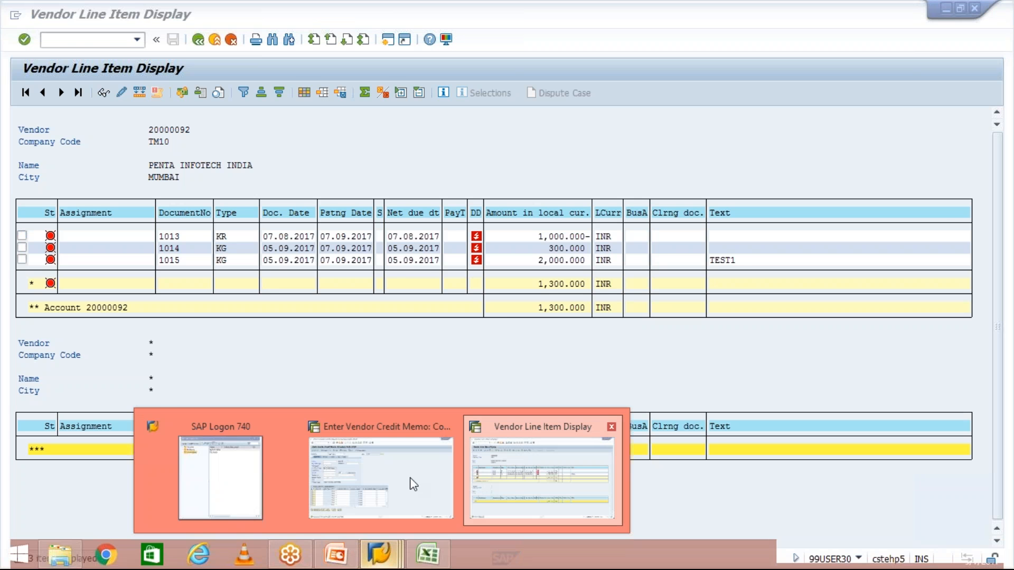
left_click(413, 484)
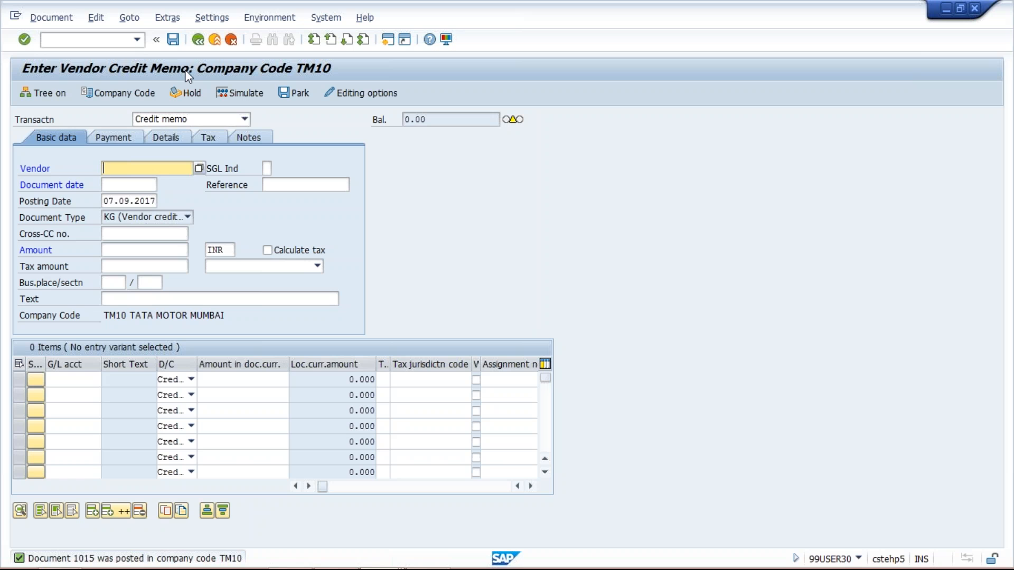
left_click(132, 41)
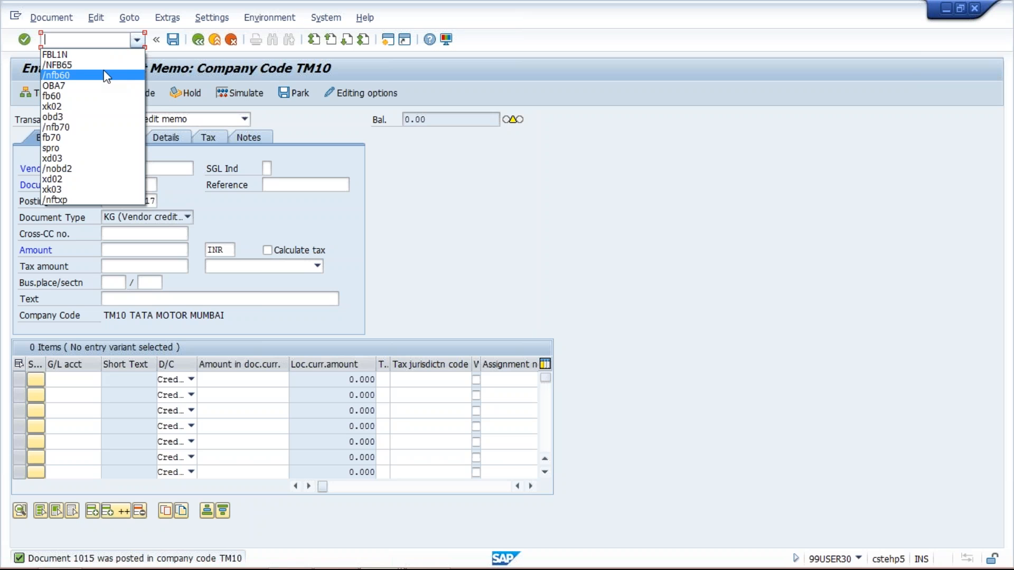
left_click(106, 75)
key("Return")
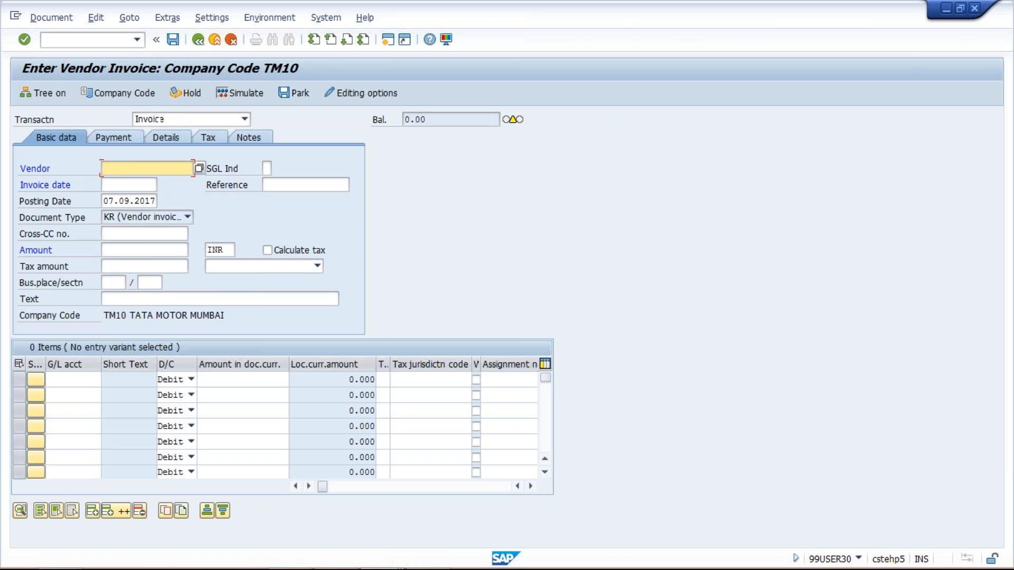
- Fill in the Penta Infotech India vendor, invoice date 05.09.2017 and amount 5000 for the new invoice
key("BackSpace")
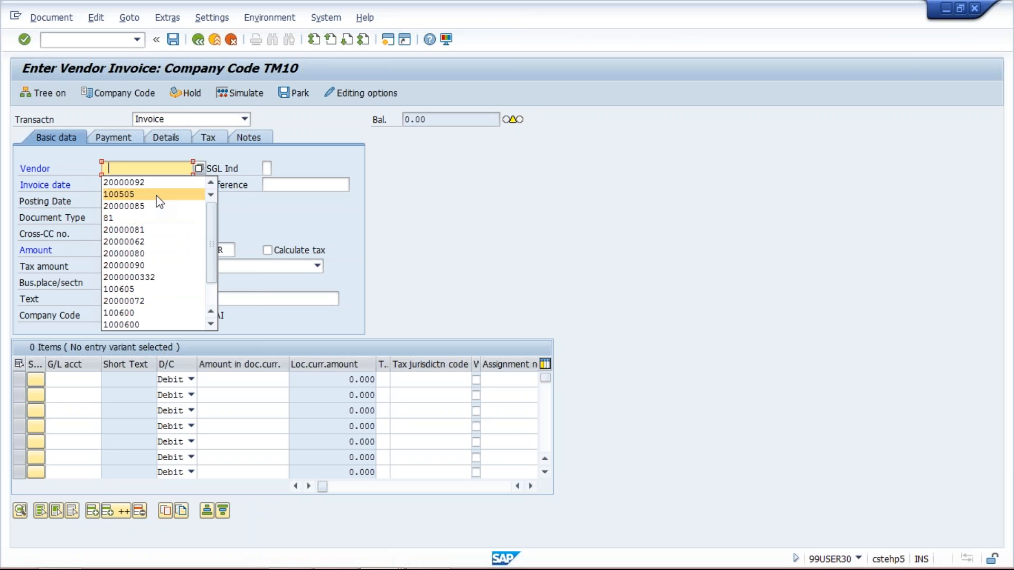
key("Return")
left_click(129, 185)
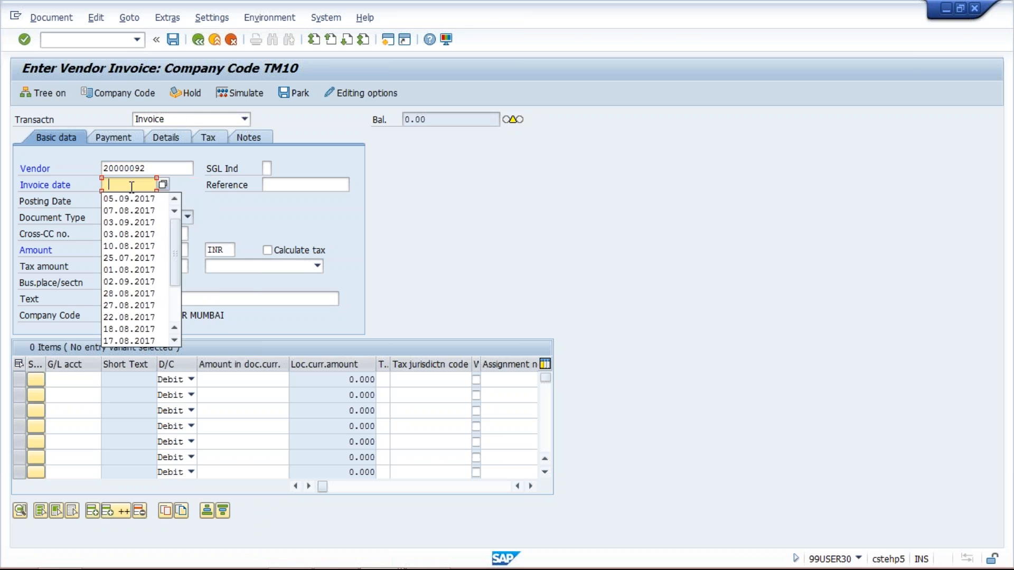
key("Return")
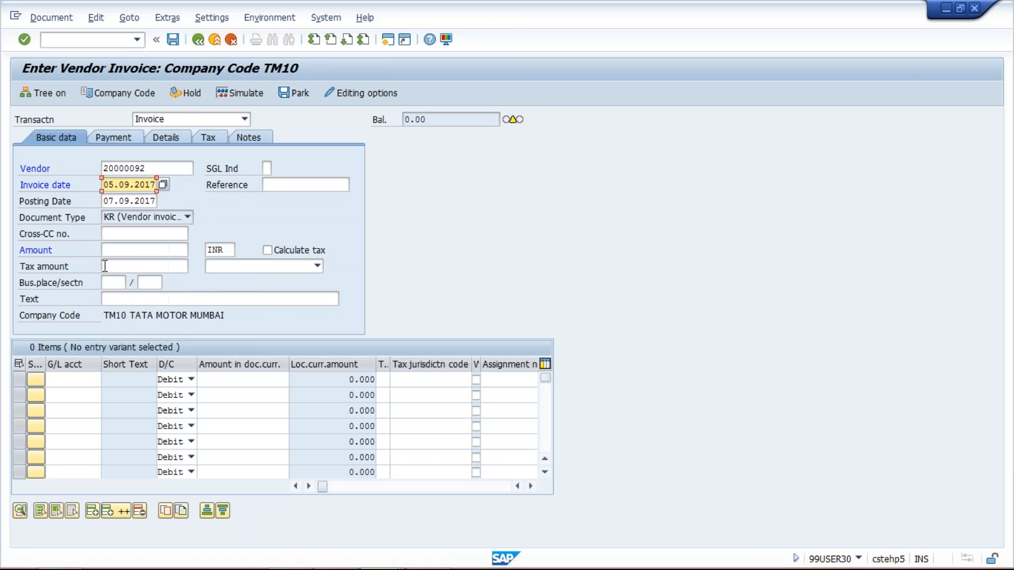
left_click(114, 249)
type("5000")
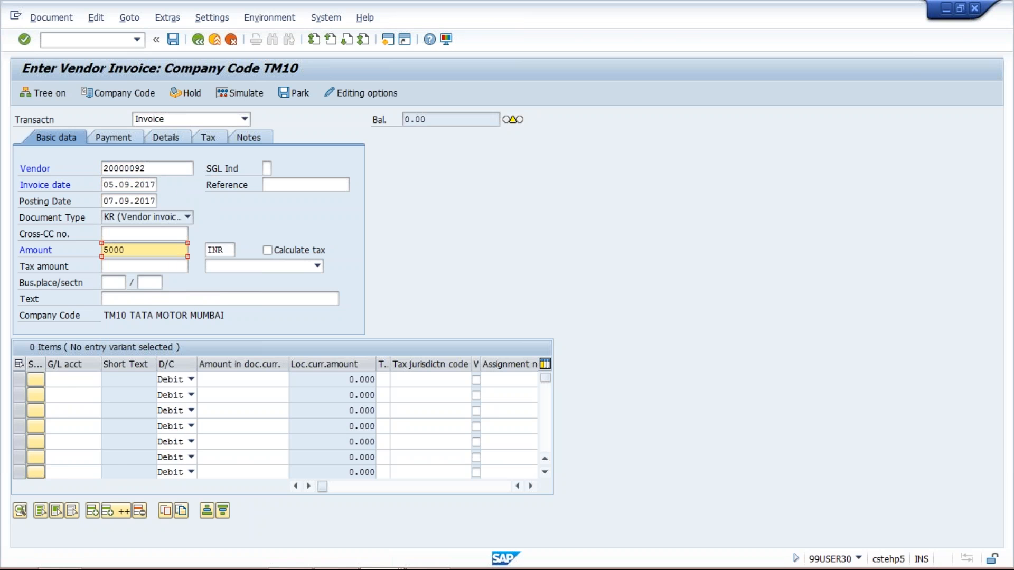
- Add a debit line for G/L account 4000 with amount 5000, and accept the past due date
left_click(63, 379)
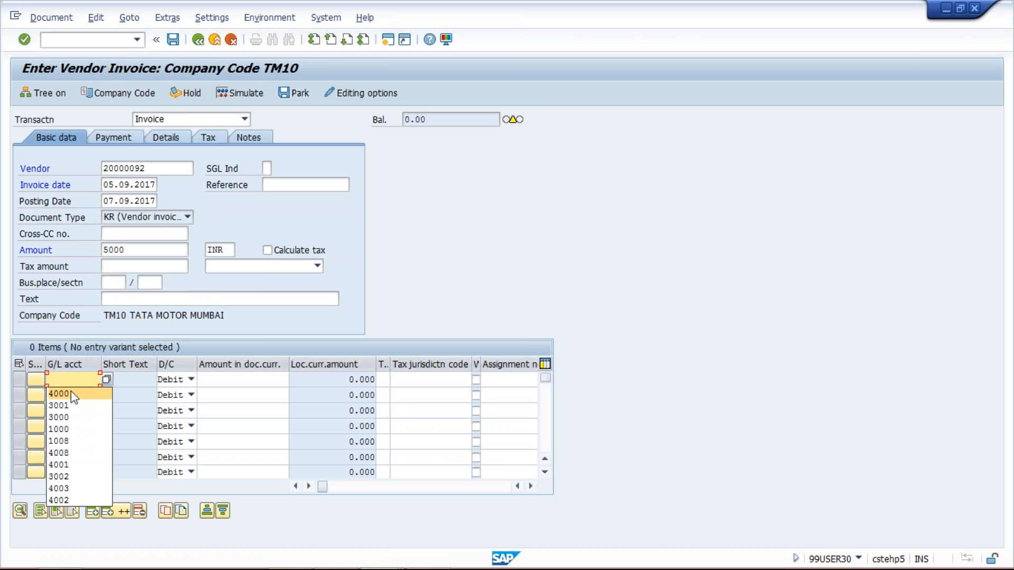
left_click(71, 392)
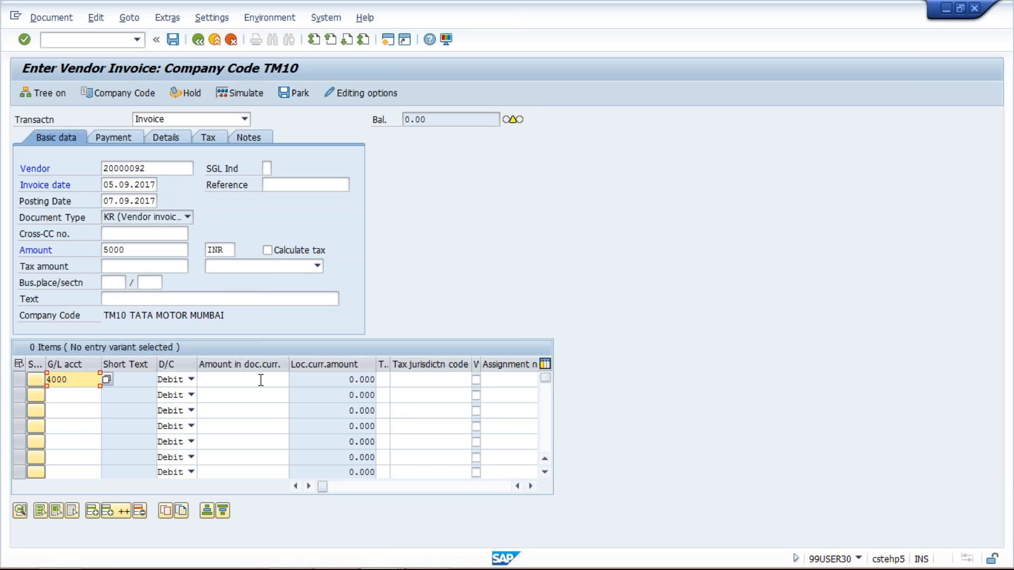
left_click(261, 379)
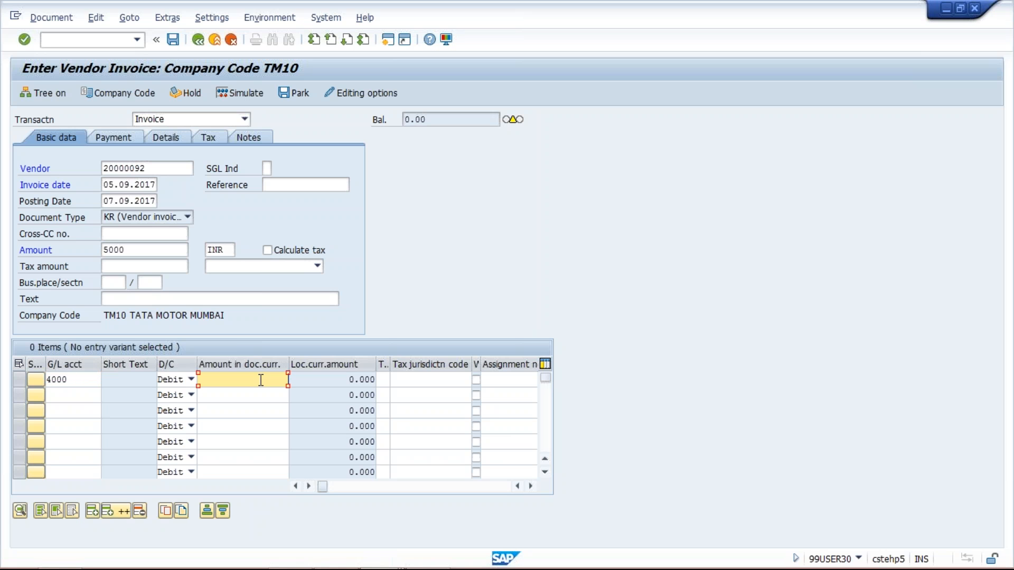
type("5000")
key("Return")
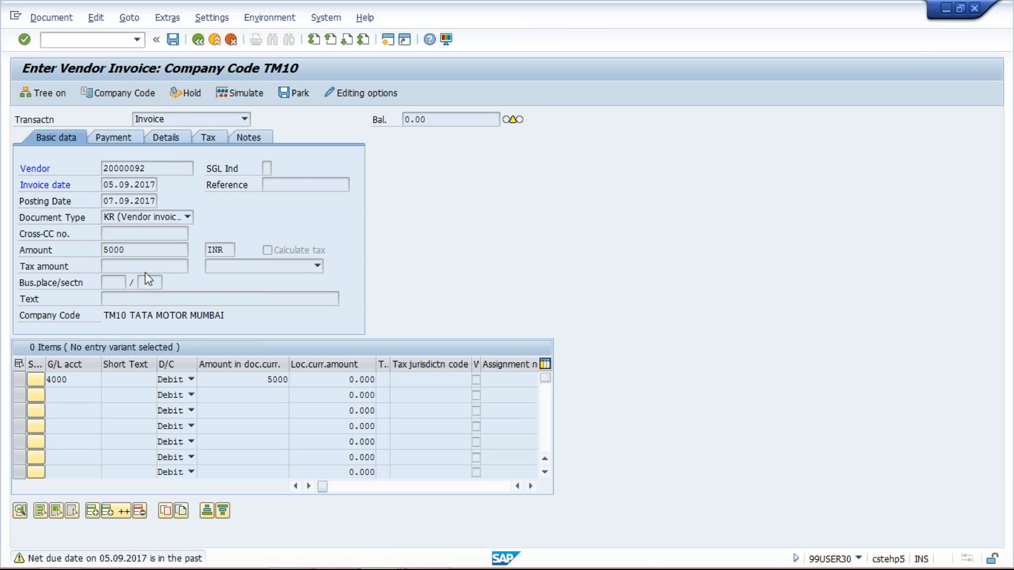
key("Return")
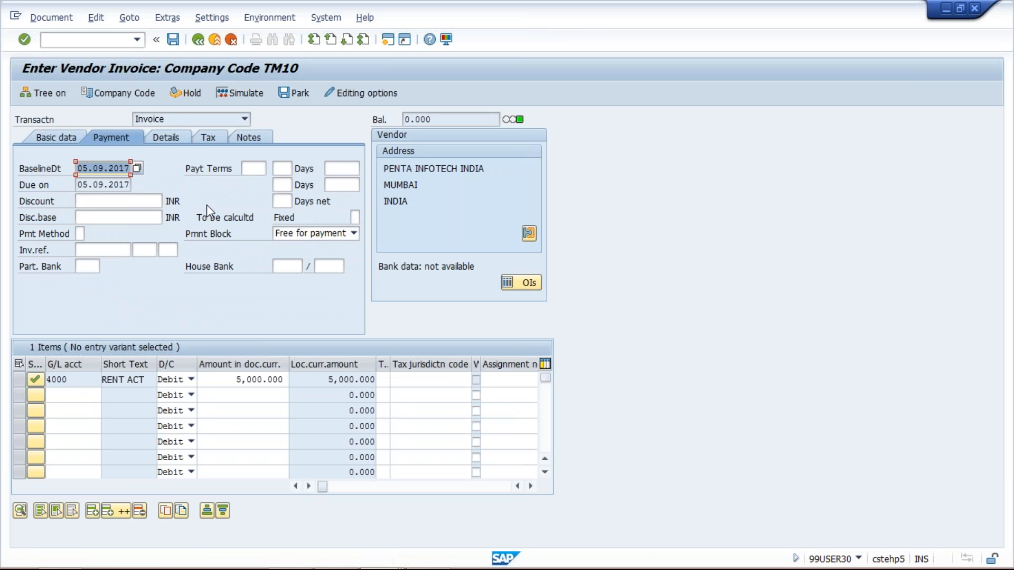
- Set the invoice's assignment to 10004, simulate the document, and post it
left_click(168, 136)
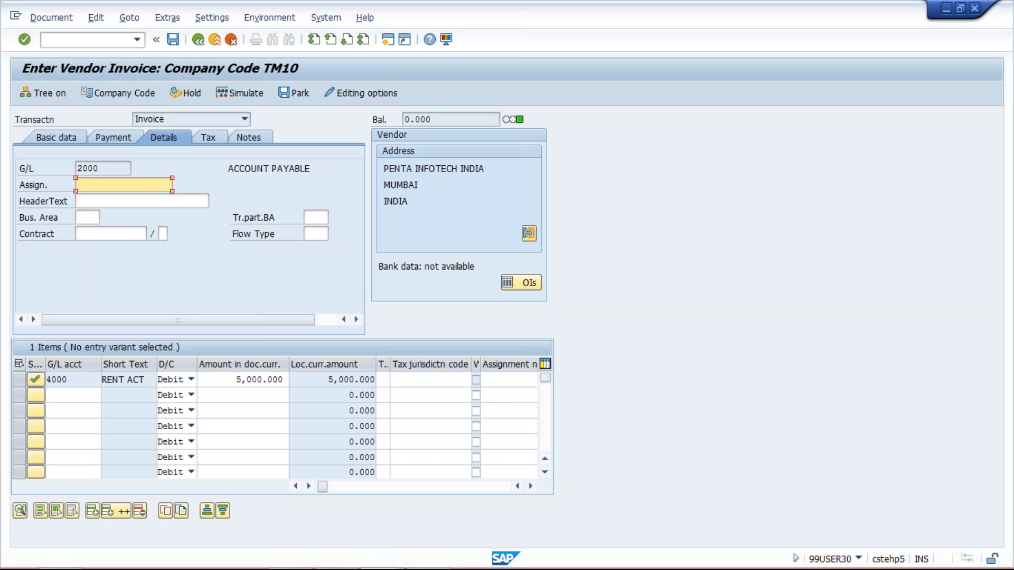
type("10004")
left_click(239, 91)
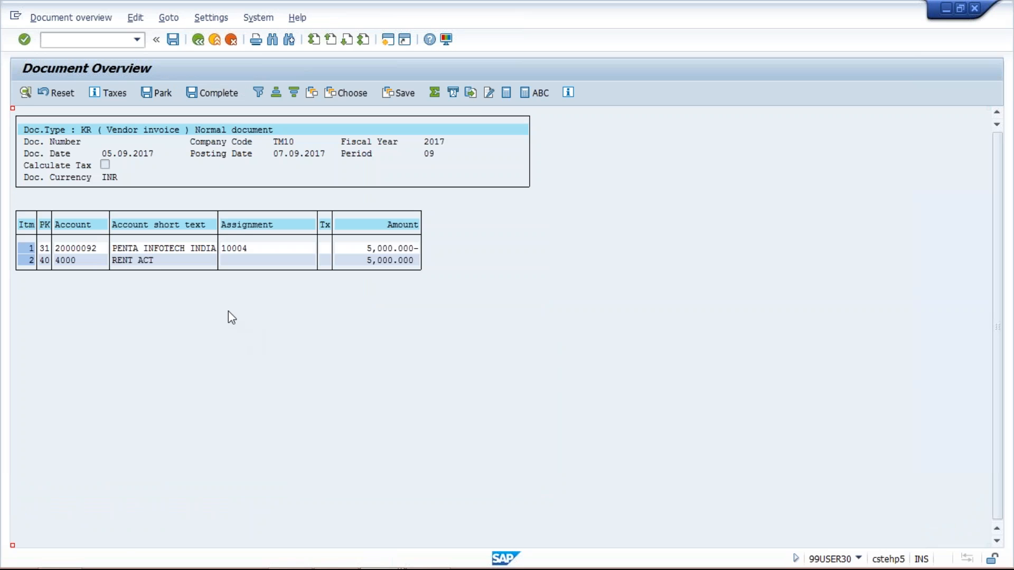
left_click(173, 40)
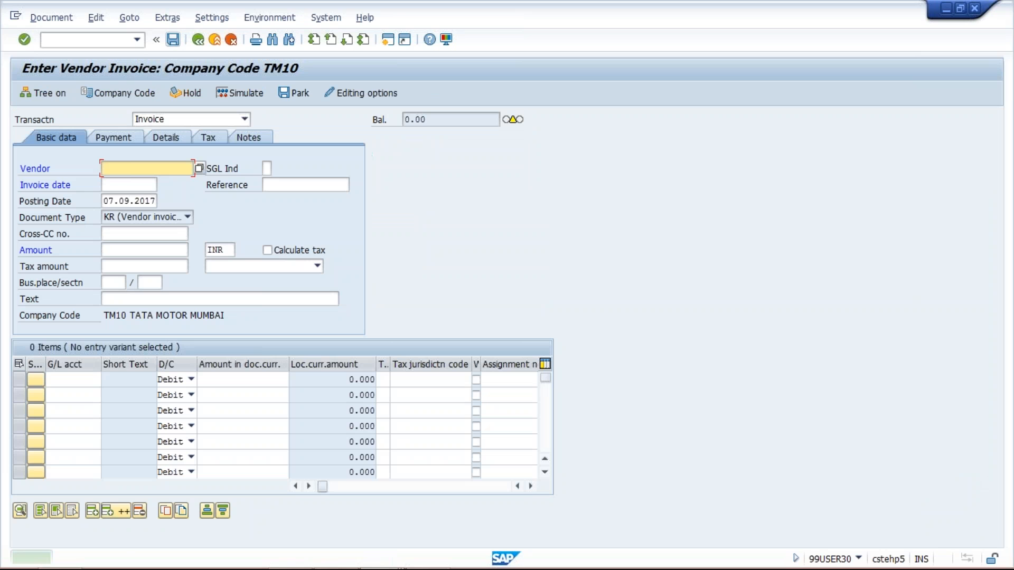
- Switch to the Vendor Line Item Display session, refresh the list, and check the new invoice's assignment and amount
left_click(384, 549)
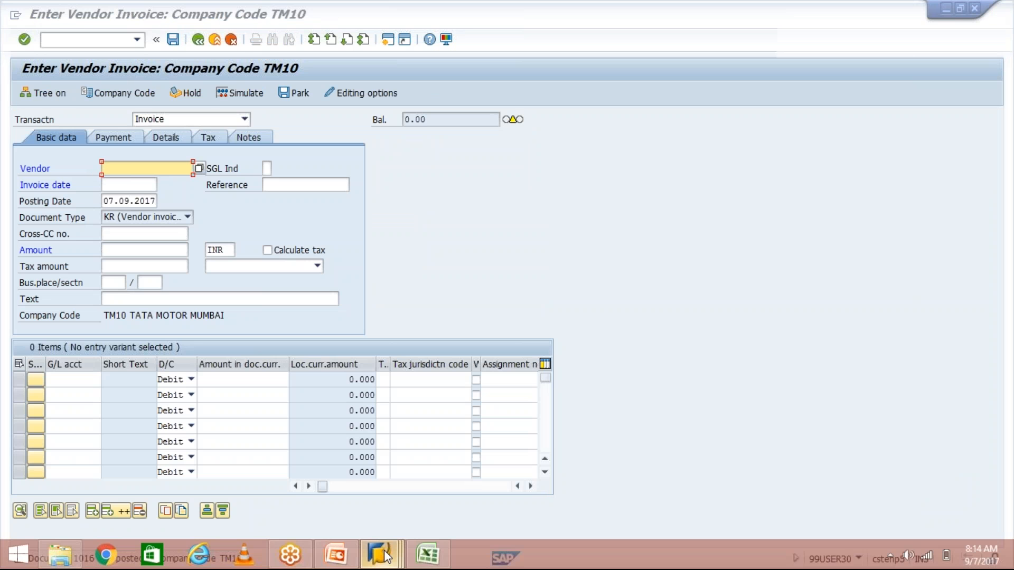
left_click(526, 465)
left_click(37, 17)
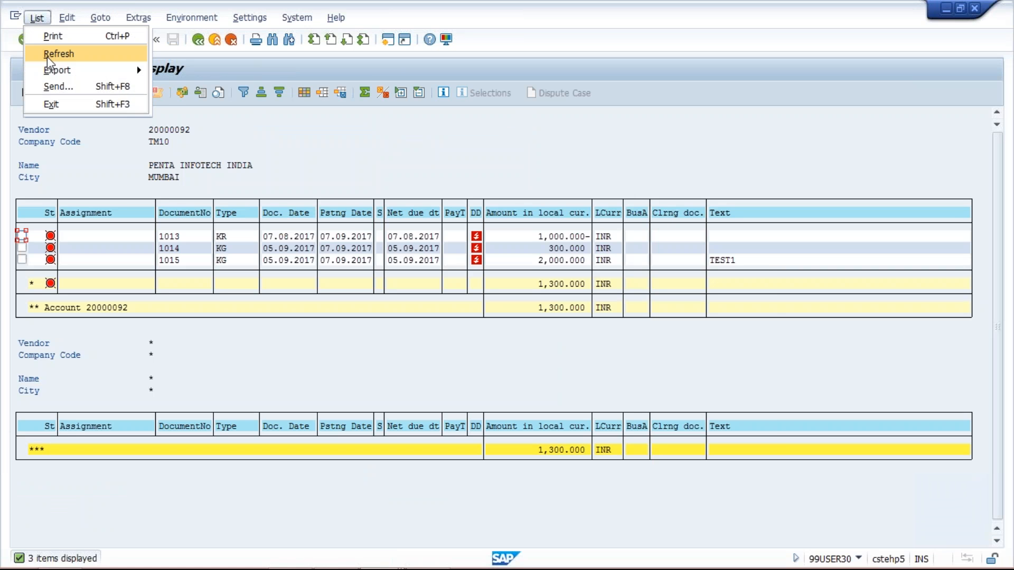
left_click(46, 55)
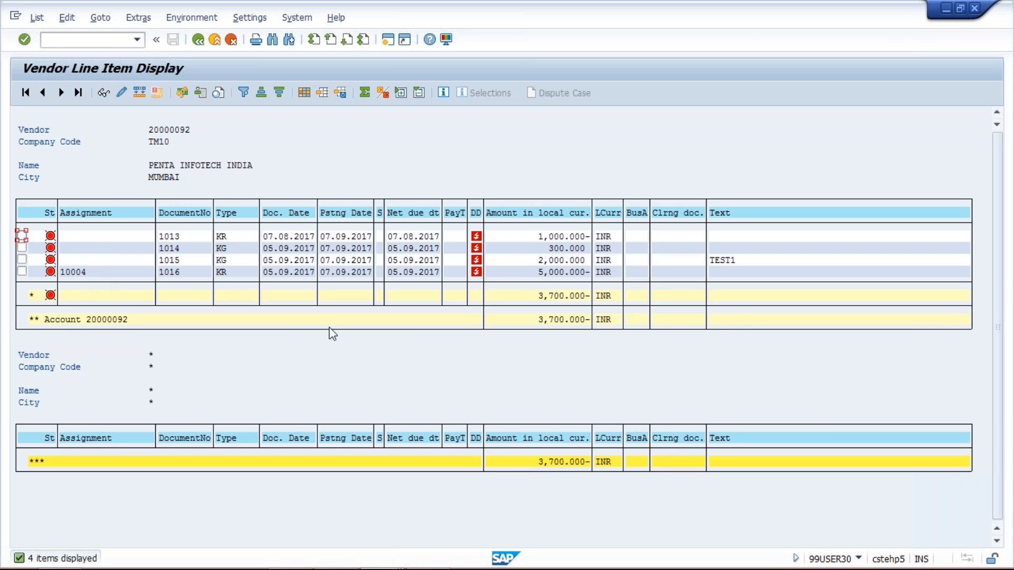
left_click(127, 272)
left_click(530, 272)
- Open the line item of the 2,000 INR credit memo, set its assignment to 10004, and save the change
double_click(106, 259)
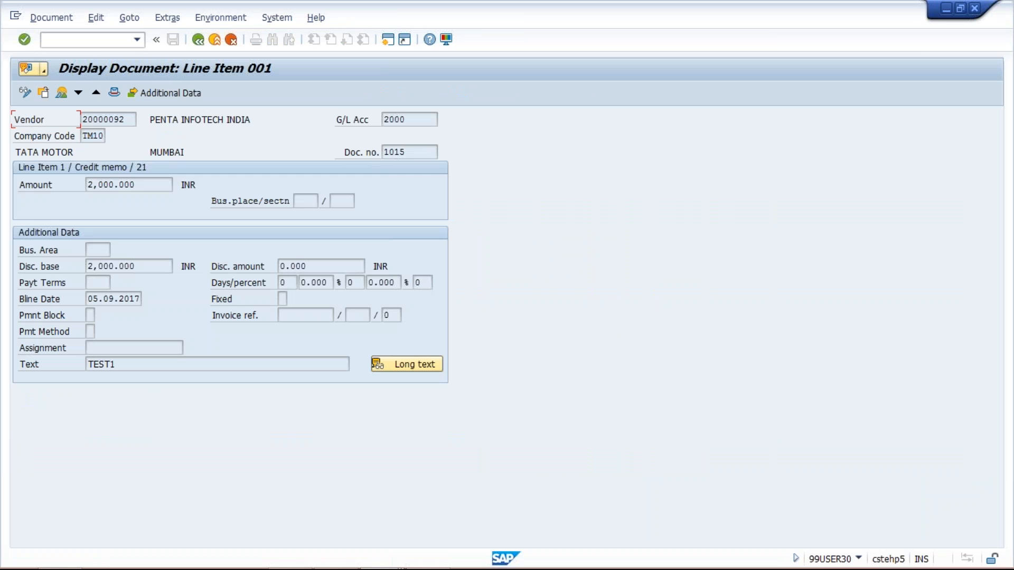
left_click(118, 348)
left_click(24, 96)
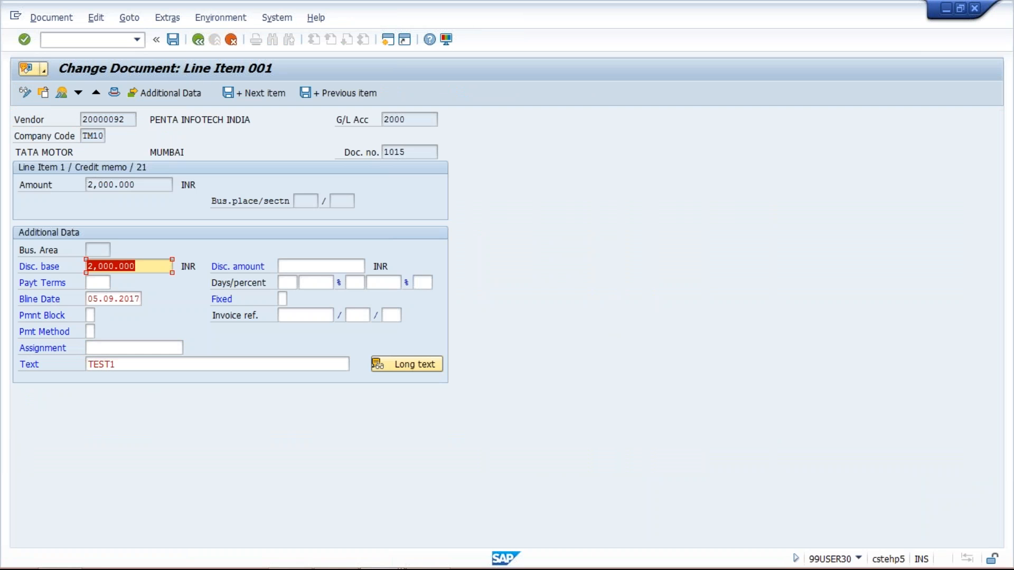
left_click(134, 348)
type("1000")
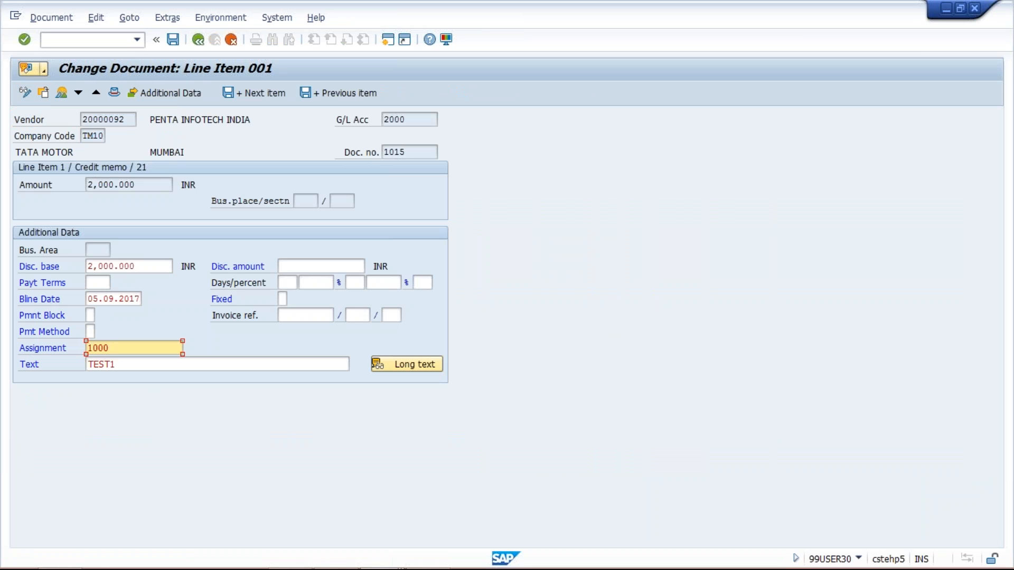
type("4")
left_click(173, 40)
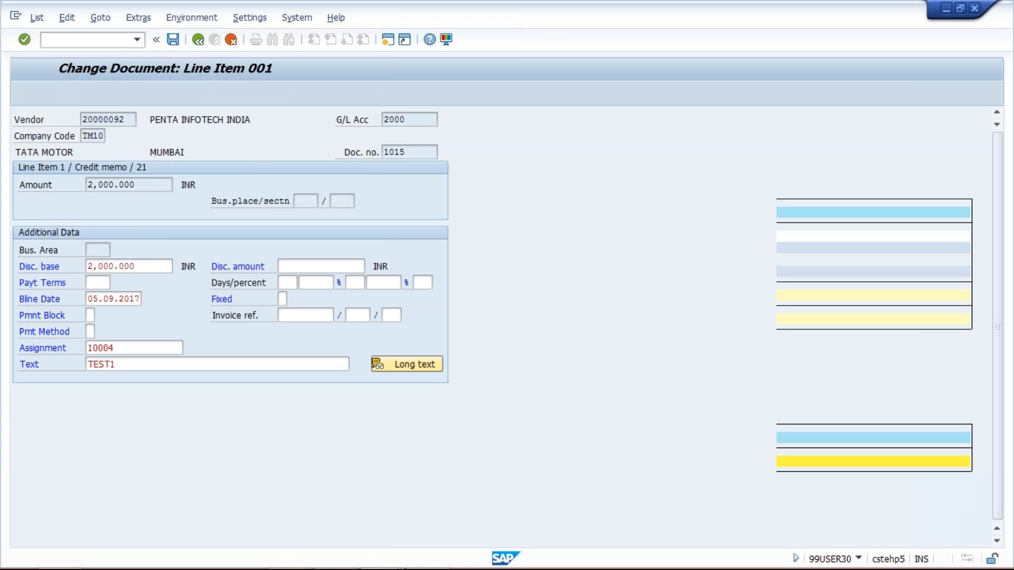
- Refresh the vendor line item list and compare the amounts of the items with assignment 10004
left_click(40, 17)
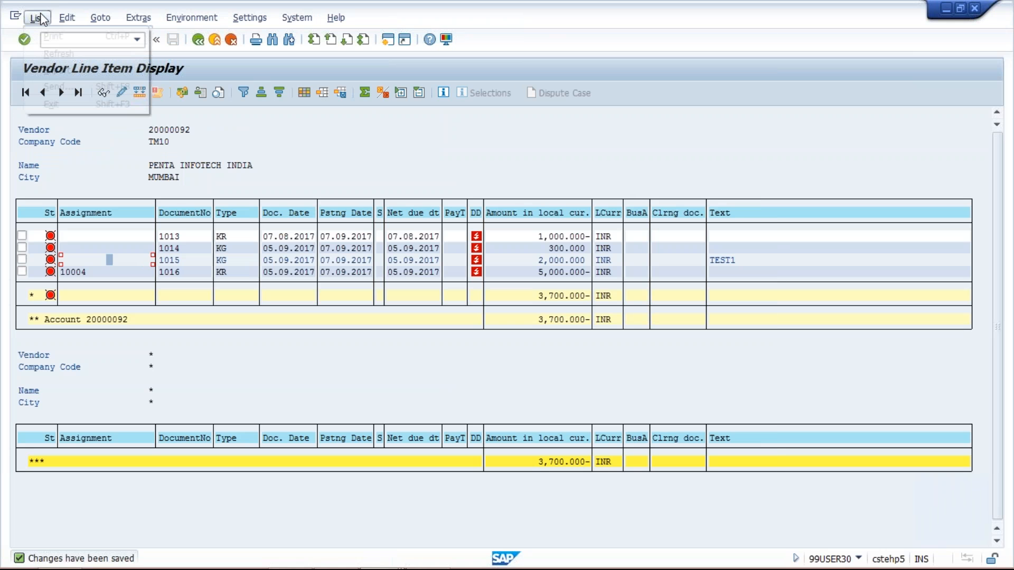
left_click(51, 55)
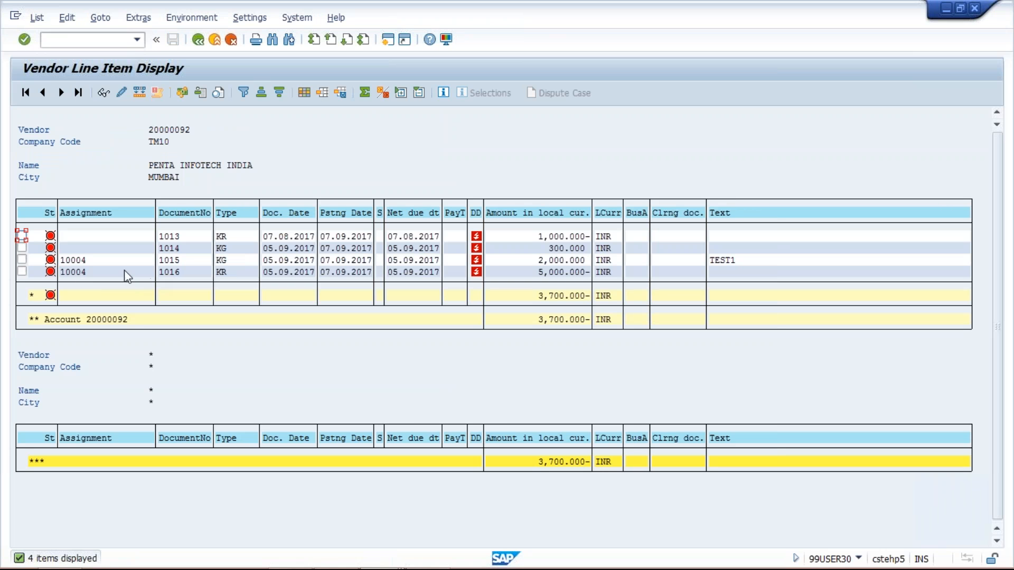
left_click(537, 273)
left_click(525, 259)
- Open the line item of the 300 INR credit memo, set its assignment to 10002, and save the change
double_click(103, 244)
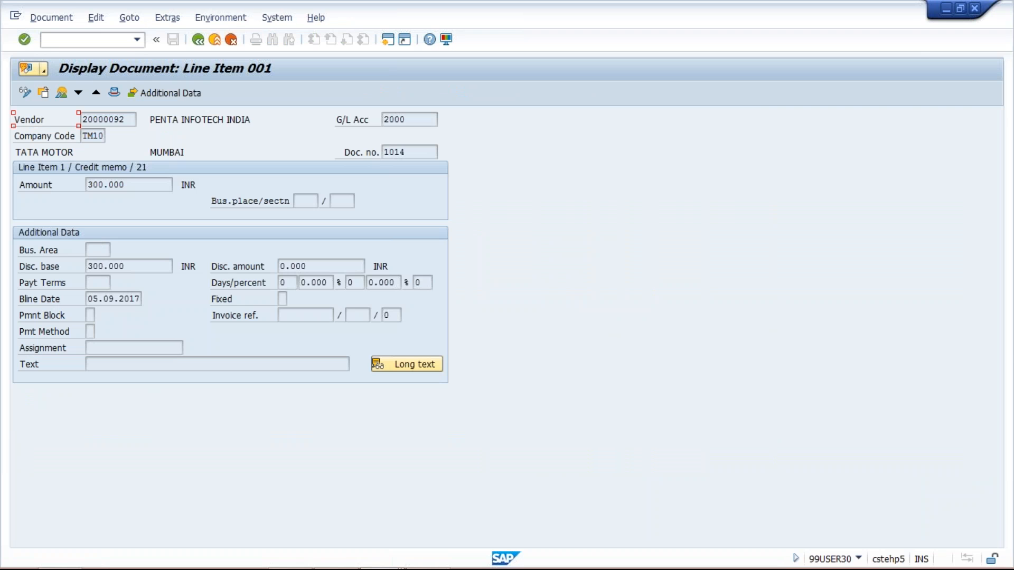
left_click(25, 92)
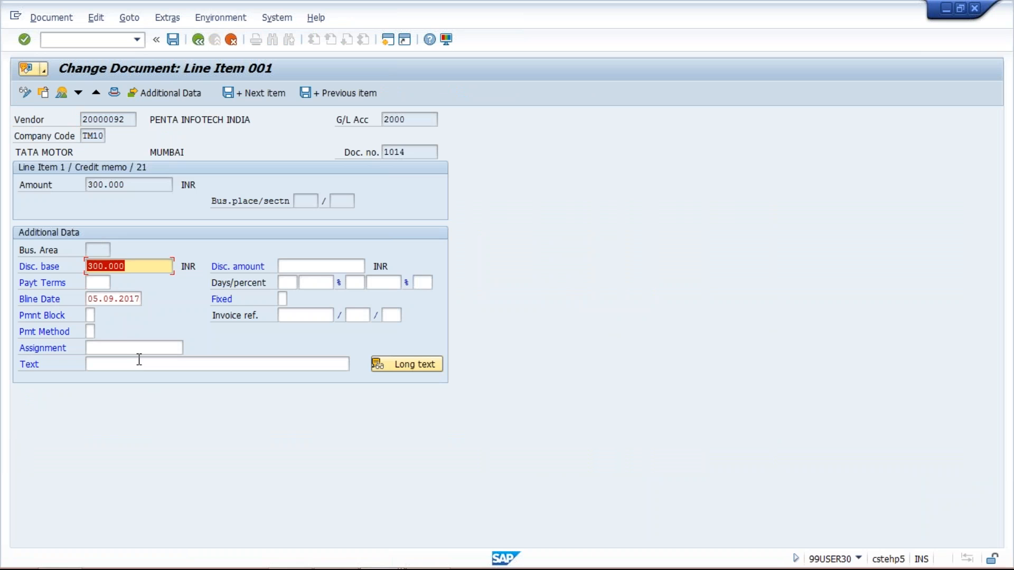
left_click(125, 349)
type("1000")
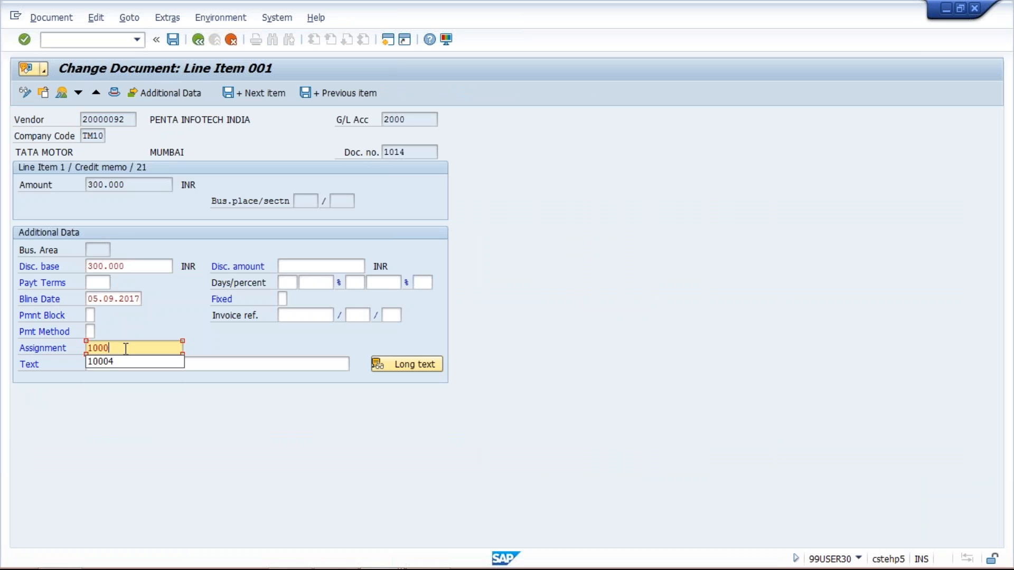
type("2")
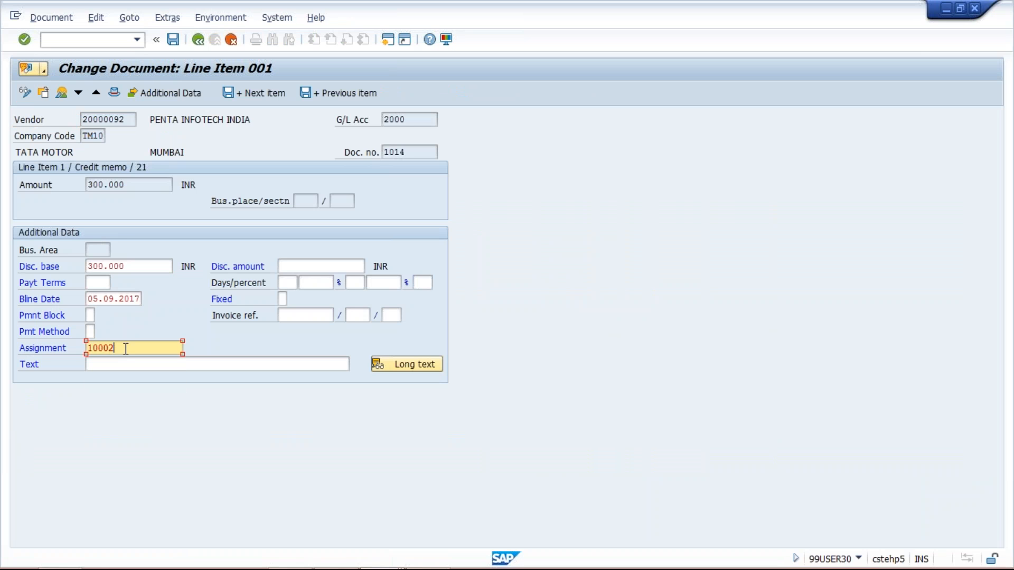
left_click(173, 39)
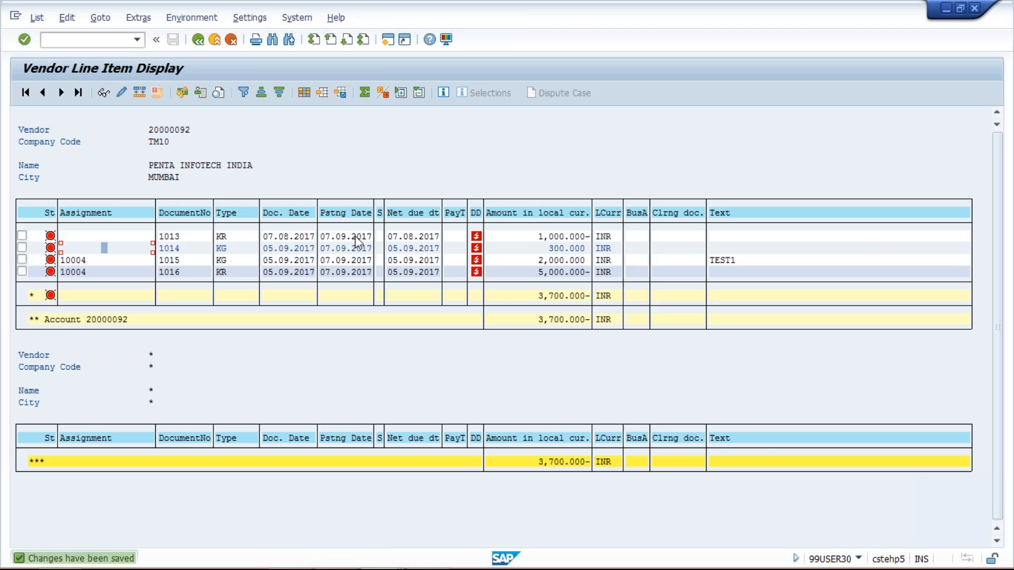
- Open the line item of the 1,000 INR invoice, set its assignment to 10002, and save the change
double_click(357, 236)
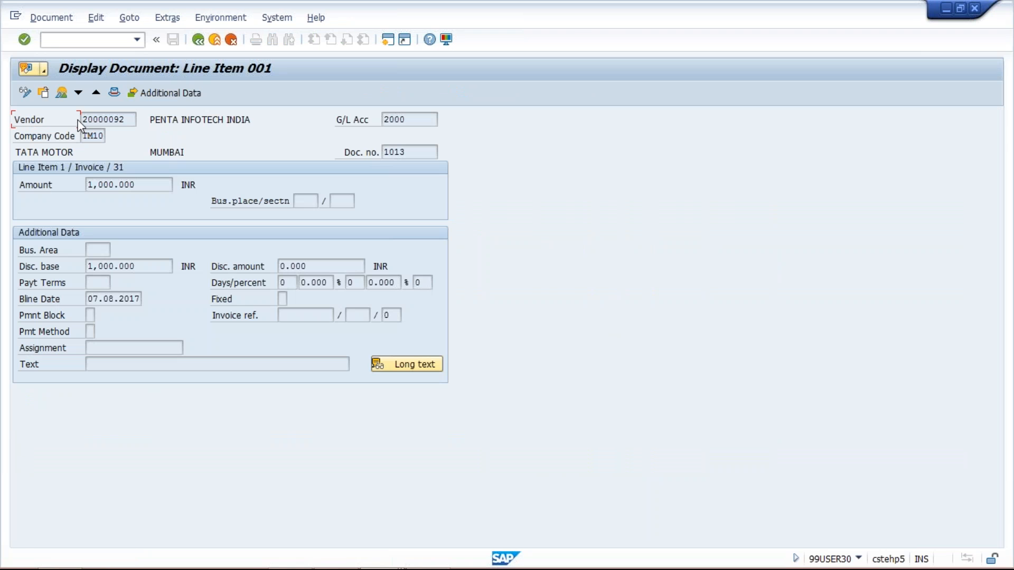
left_click(25, 94)
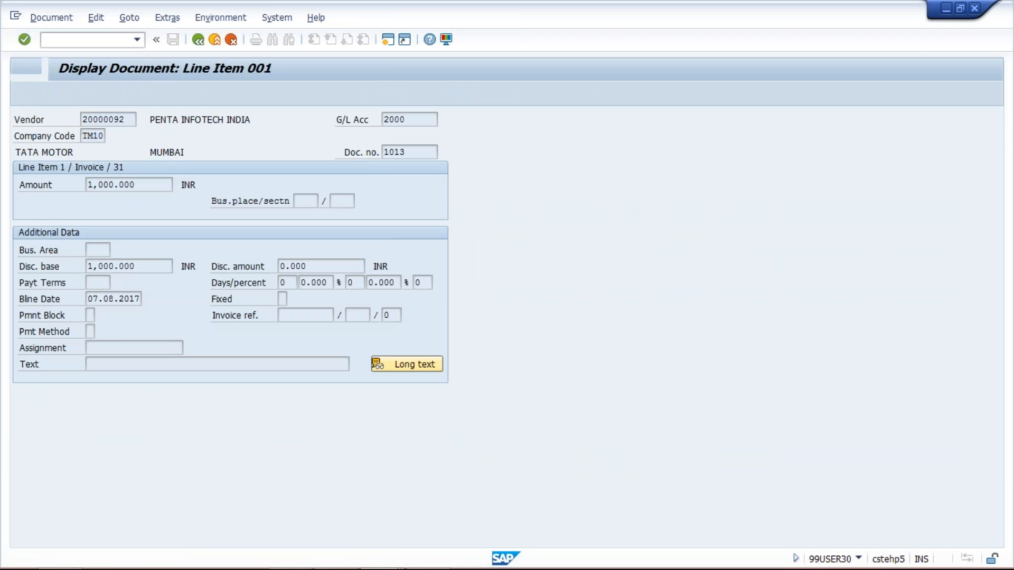
left_click(119, 348)
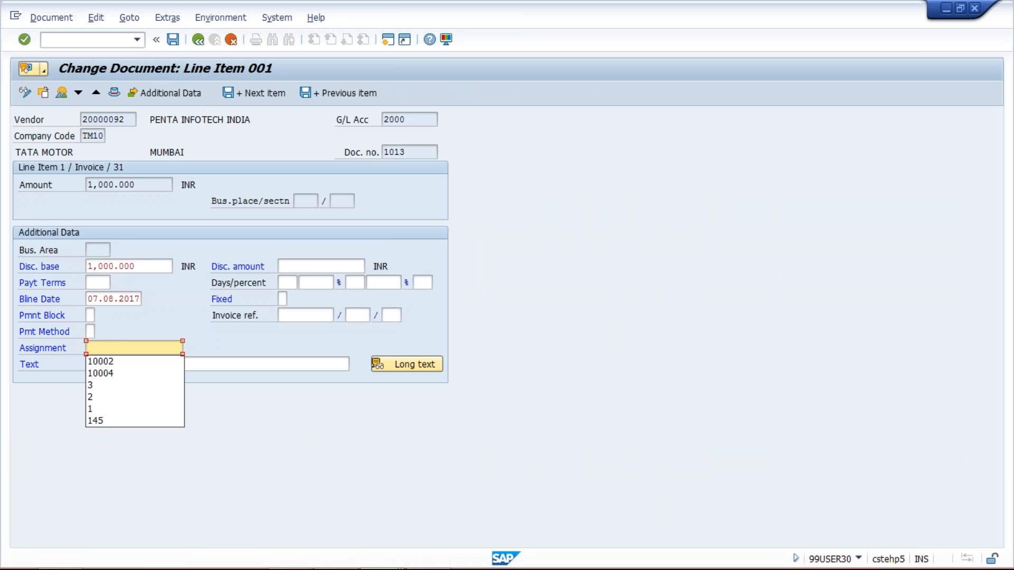
left_click(106, 358)
left_click(172, 39)
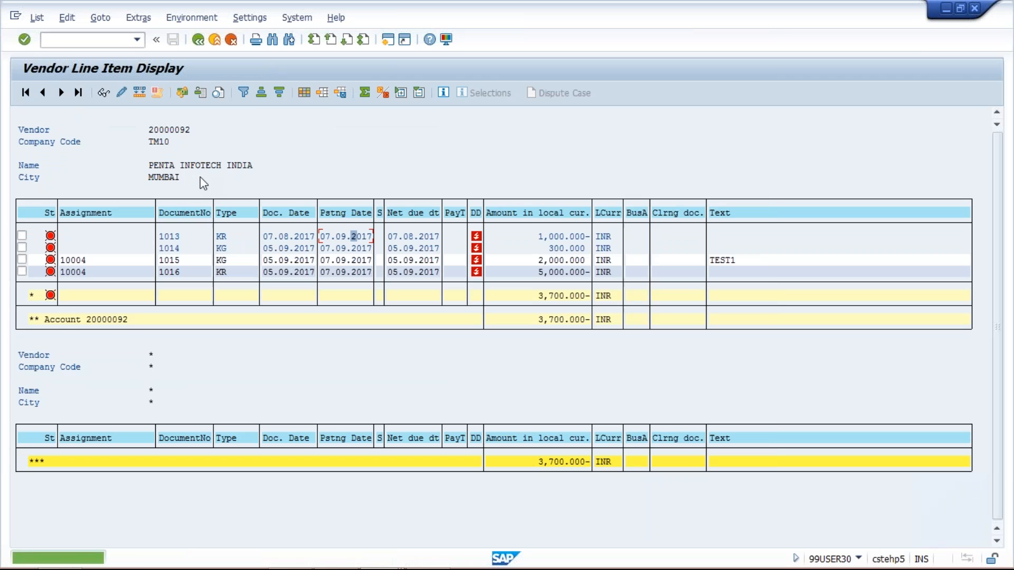
- Refresh the vendor line item list, mark both items with assignment 10004, and compare the invoice and credit memo amounts
left_click(36, 21)
left_click(46, 53)
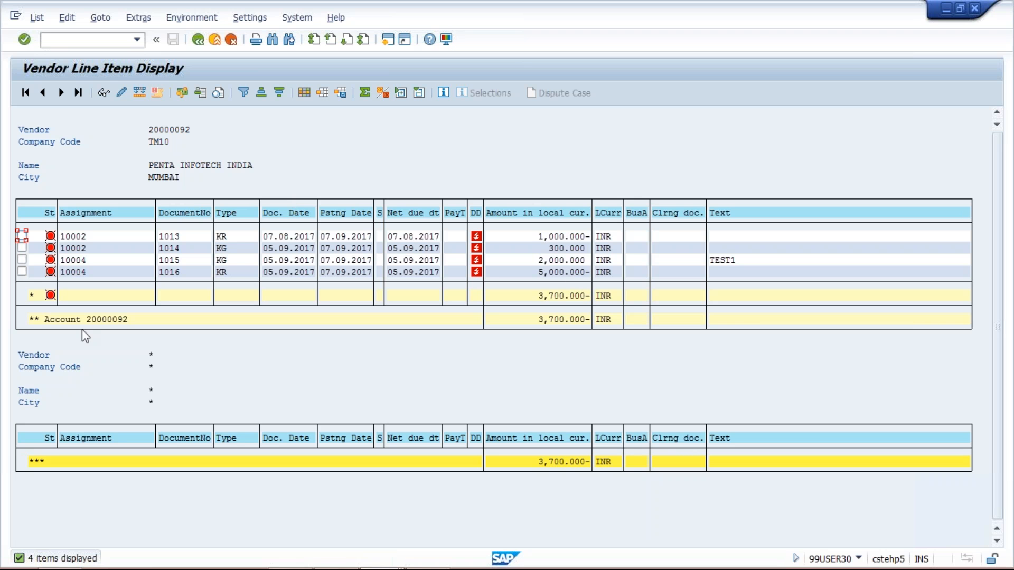
left_click(22, 260)
left_click(22, 273)
left_click(525, 272)
left_click(523, 258)
left_click(538, 247)
left_click(530, 238)
- View the 1,000 INR invoice's line item, return to the list, and compare the amounts of the items with assignment 10002
double_click(529, 235)
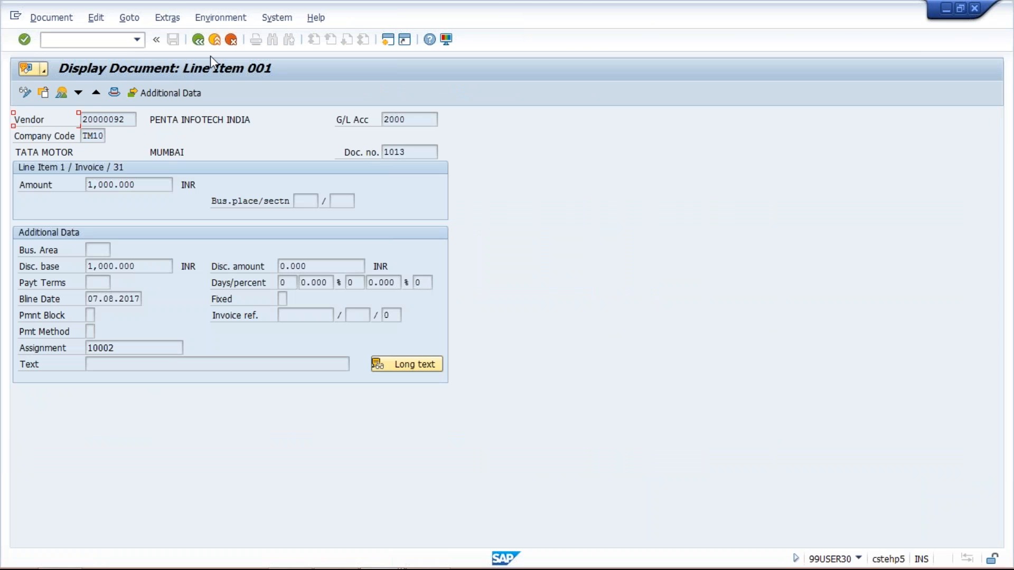
left_click(198, 39)
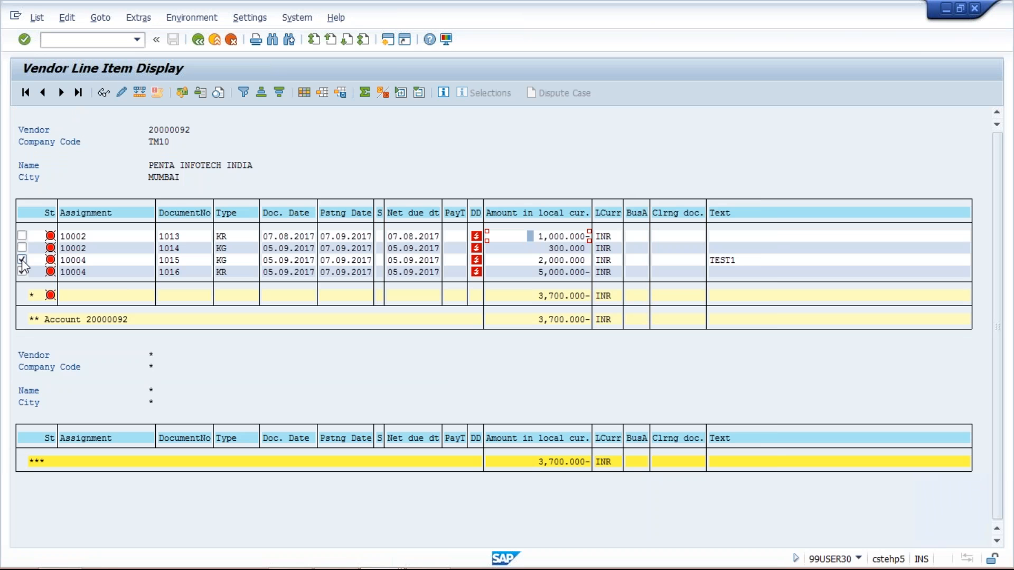
left_click(22, 261)
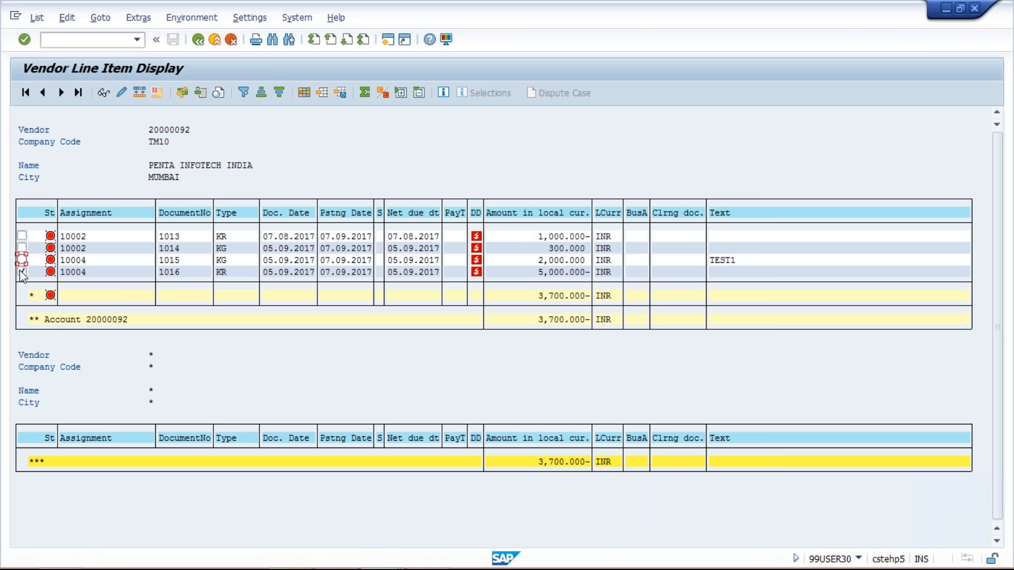
left_click(113, 241)
left_click(113, 248)
left_click(535, 252)
- Switch to the Enter Vendor Invoice session and open outgoing payment posting with /NF-53
left_click(382, 563)
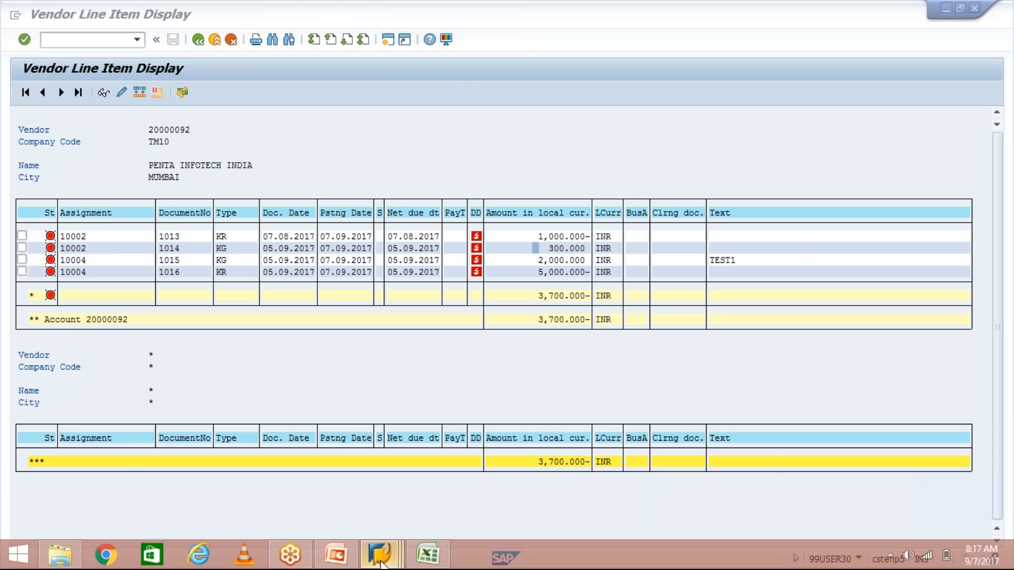
left_click(423, 436)
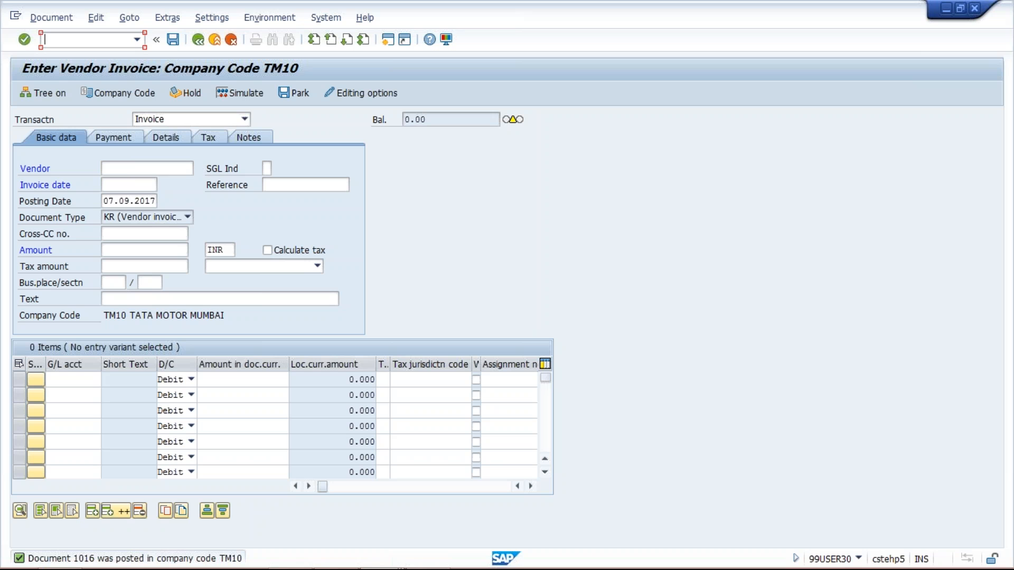
type("/NF-53")
key("Return")
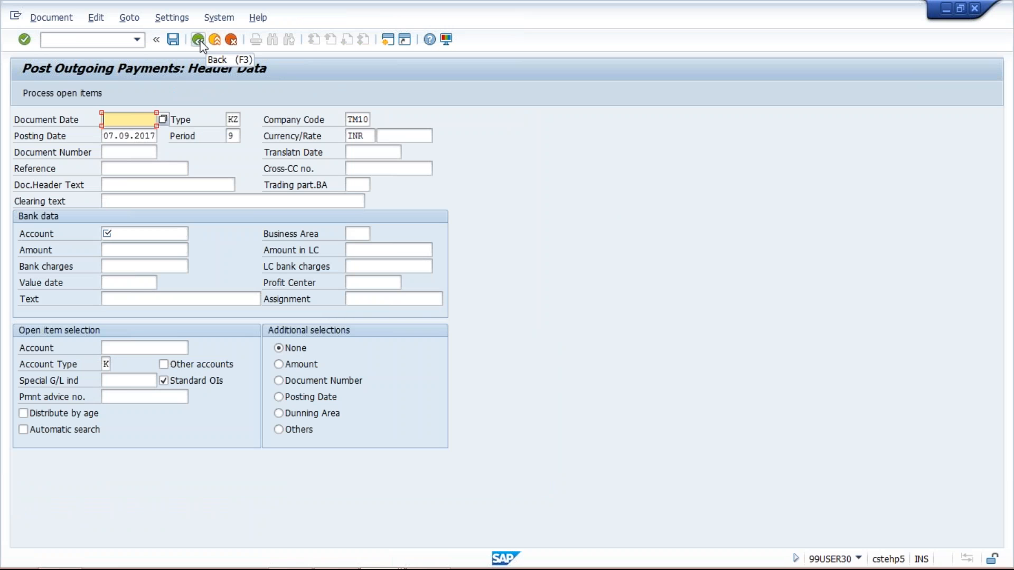
- Reopen vendor invoice entry with /nfb60 and change the transaction type to Credit memo
left_click(138, 45)
left_click(113, 67)
key("Return")
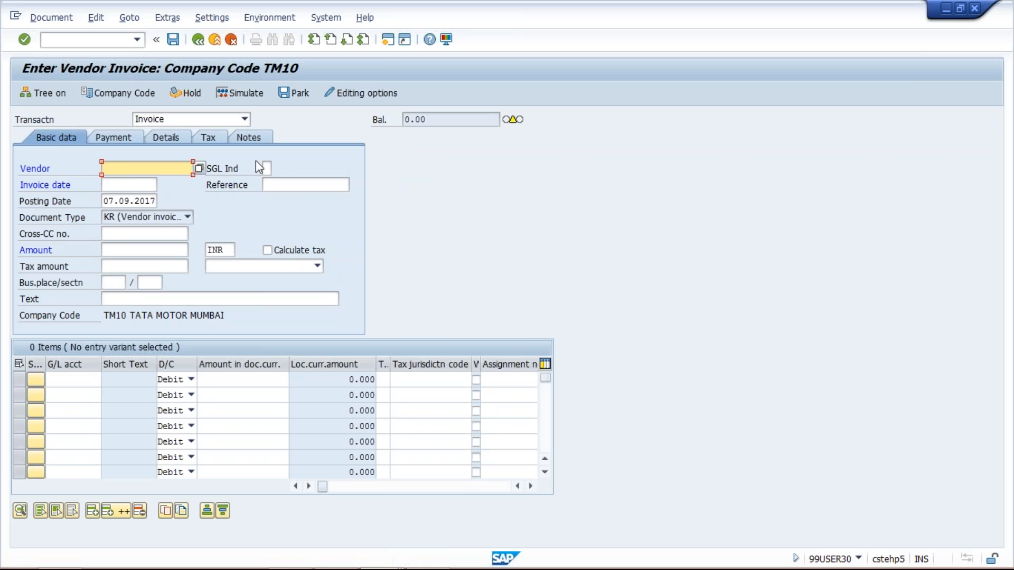
left_click(246, 118)
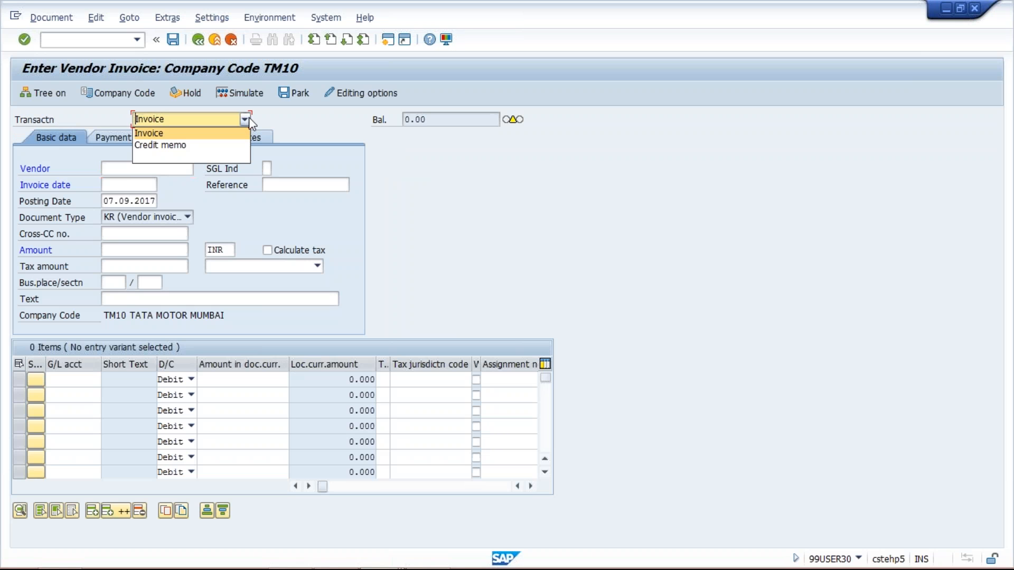
left_click(211, 145)
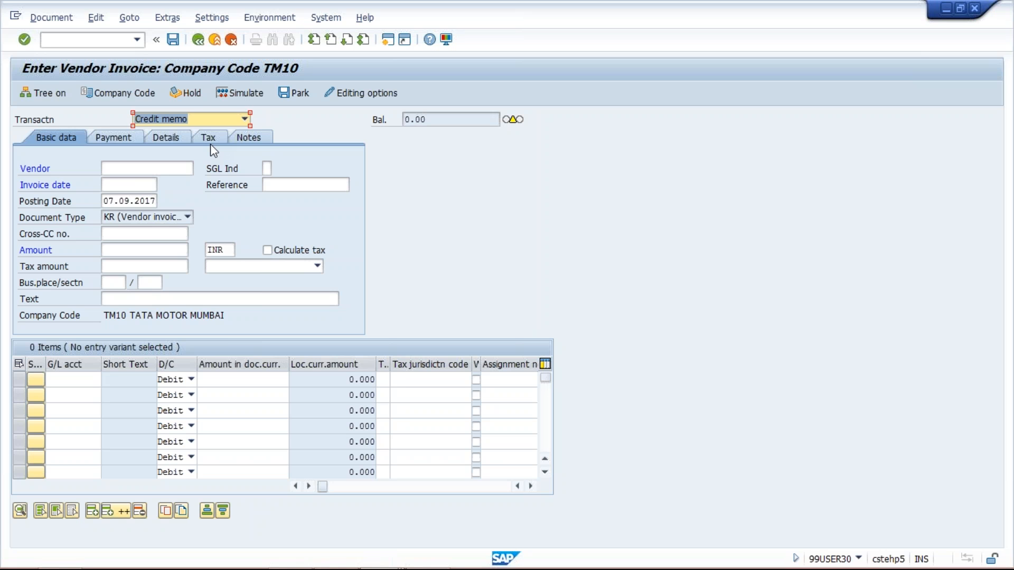
key("Return")
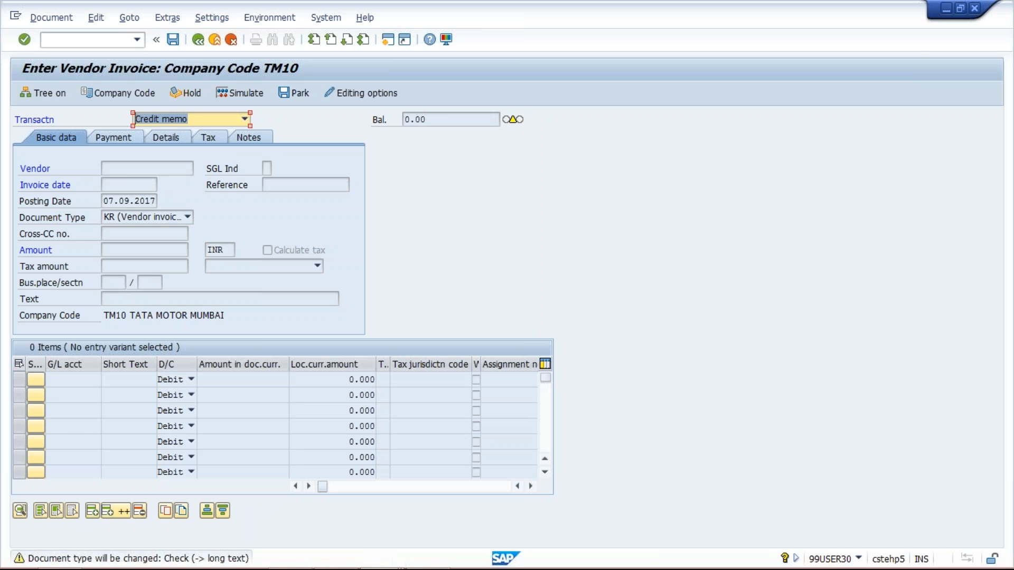
key("Return")
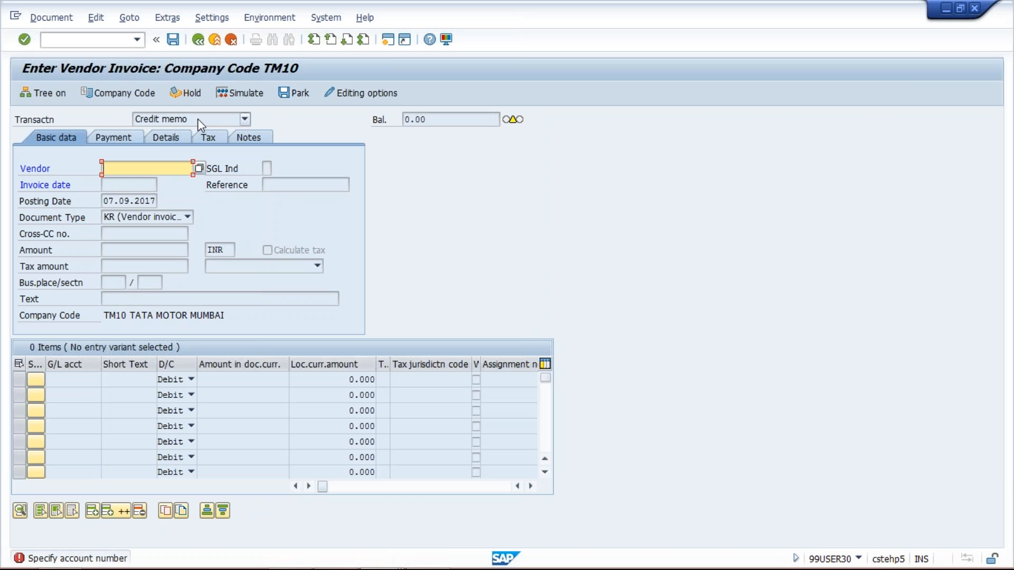
- Keep the credit memo transaction type and enter the vendor's account number on the form
left_click(213, 123)
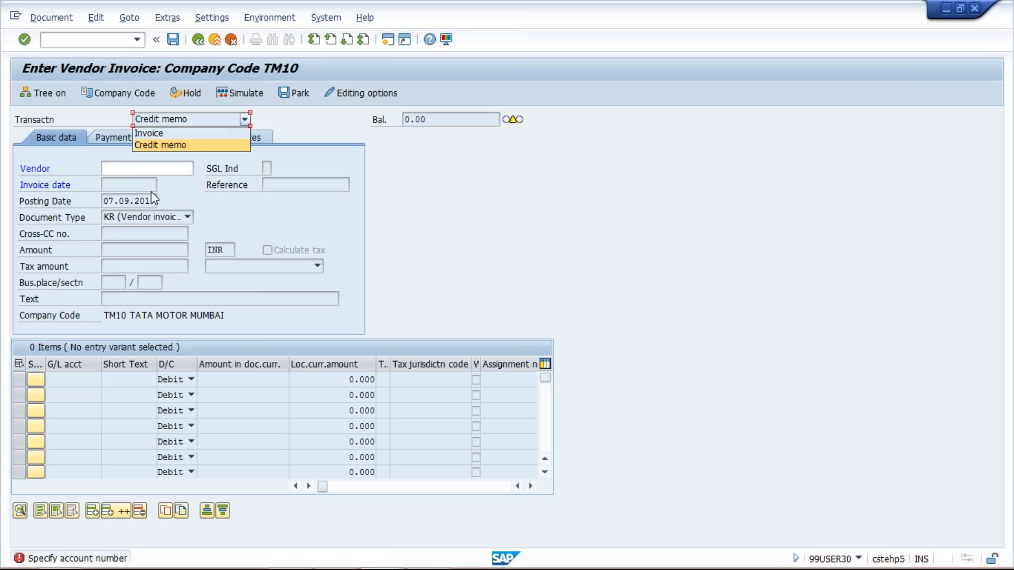
left_click(144, 167)
left_click(144, 168)
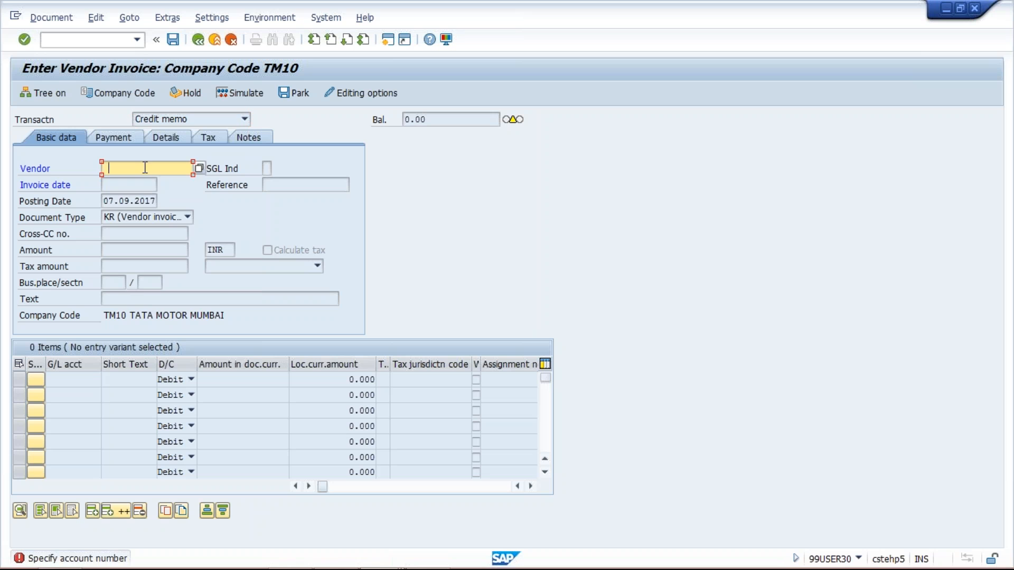
left_click(120, 182)
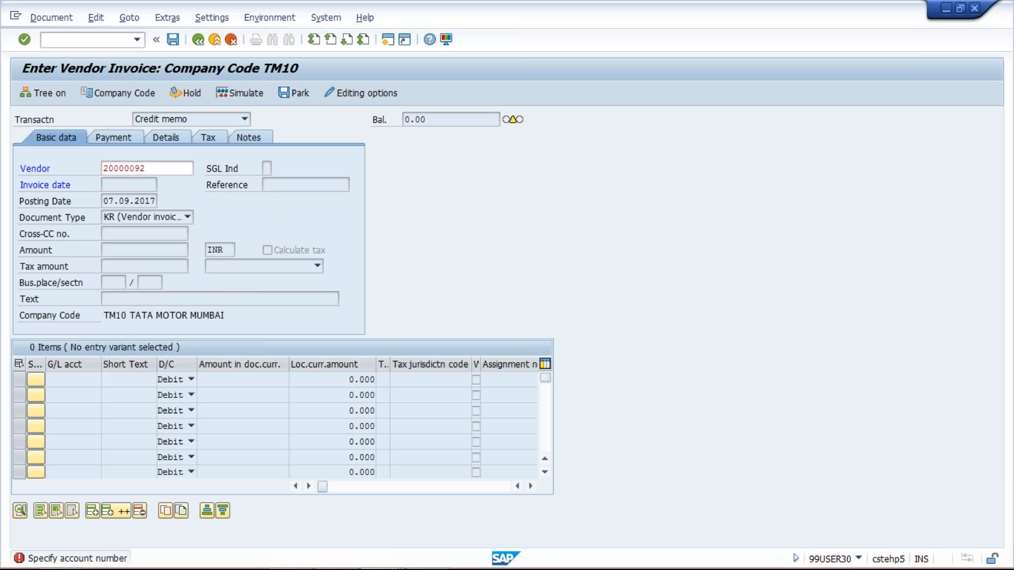
key("Return")
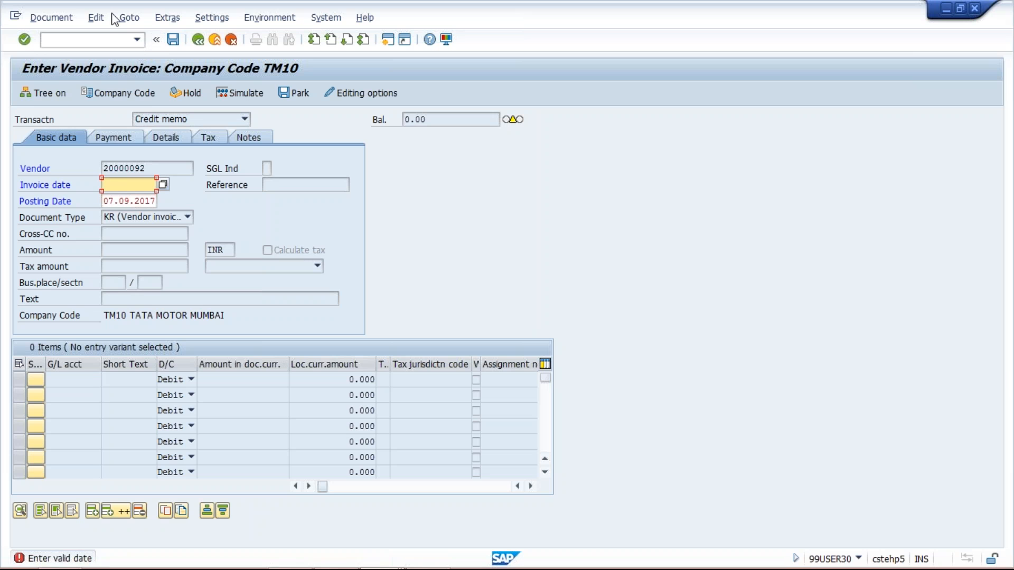
- Open outgoing payment posting with /NF-53 and set the document date to 07.09.2017
left_click(137, 40)
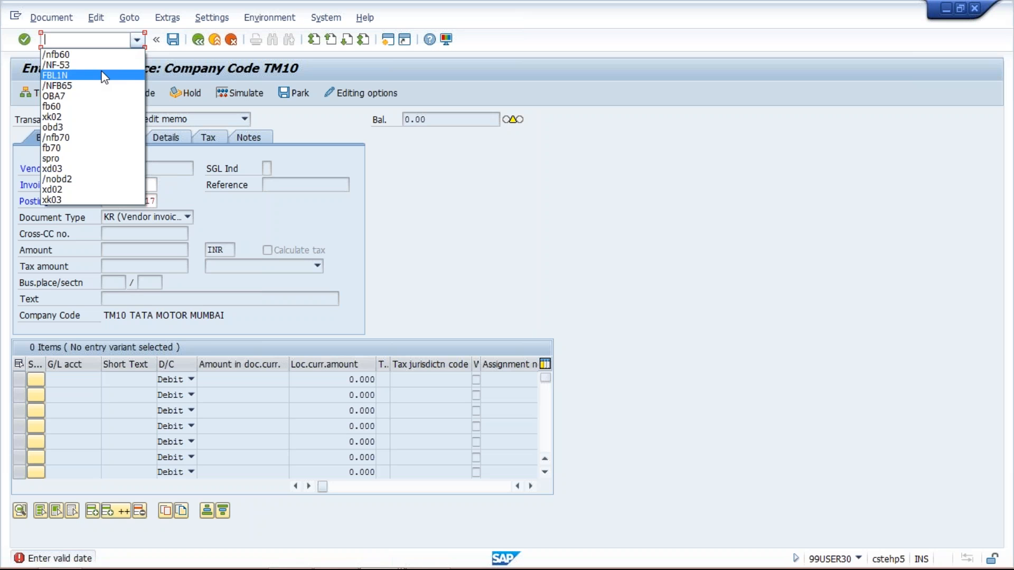
left_click(105, 65)
key("Return")
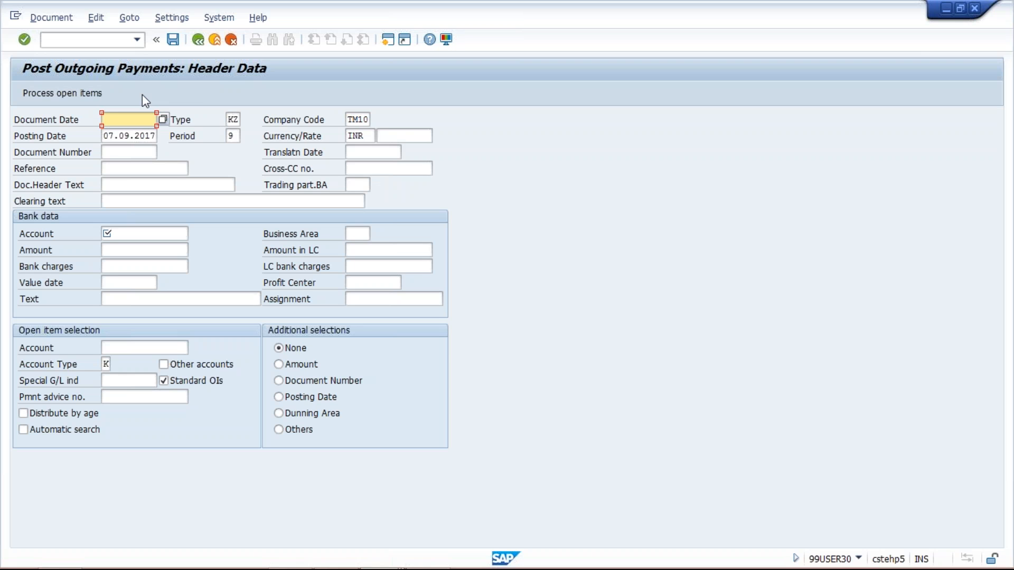
type("07.09.2017")
left_click(125, 182)
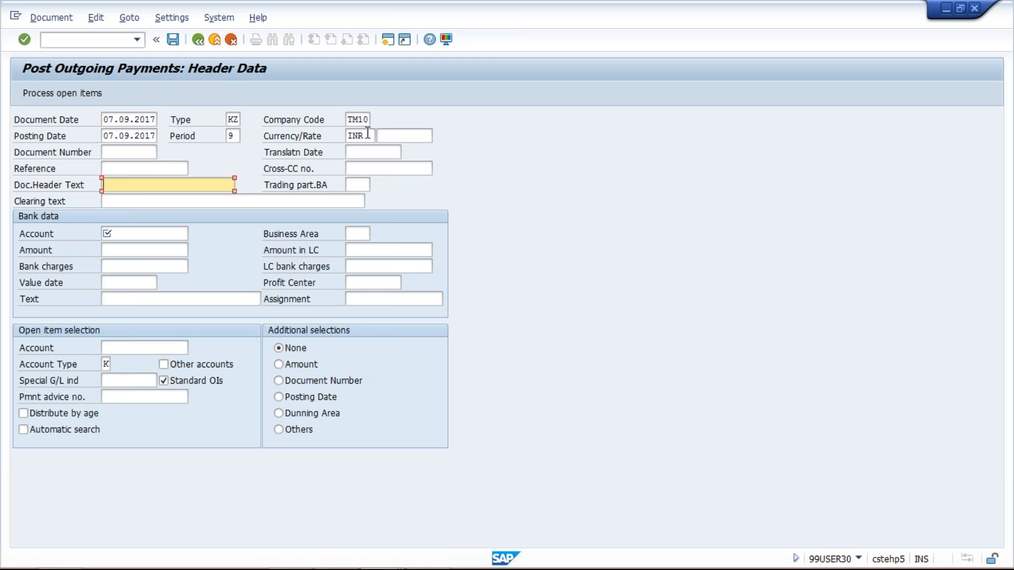
- Search the G/L accounts of chart TM10 and choose HDFC BANK ACCOUNT (1000) as the payment's bank account
left_click(149, 233)
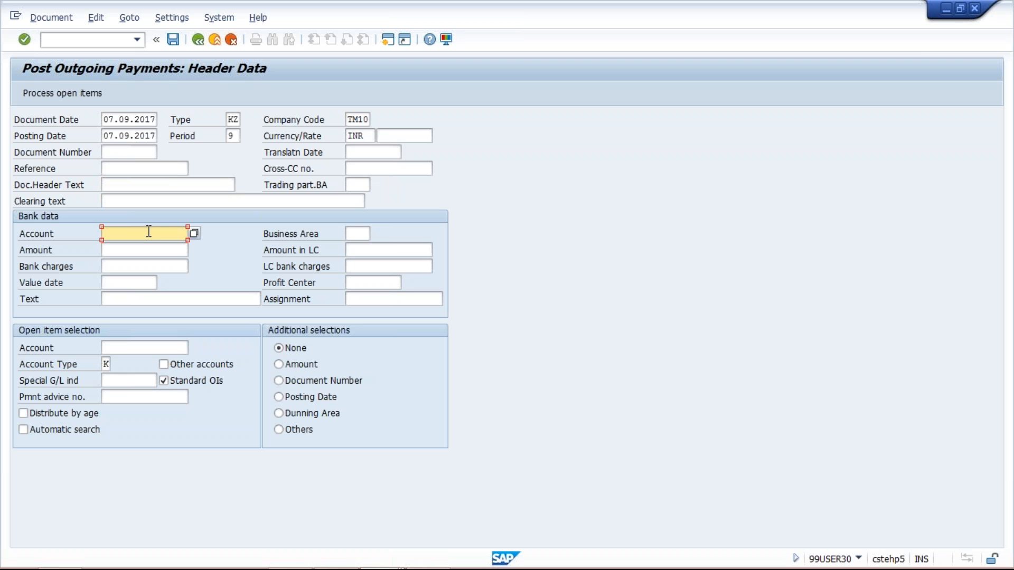
left_click(194, 232)
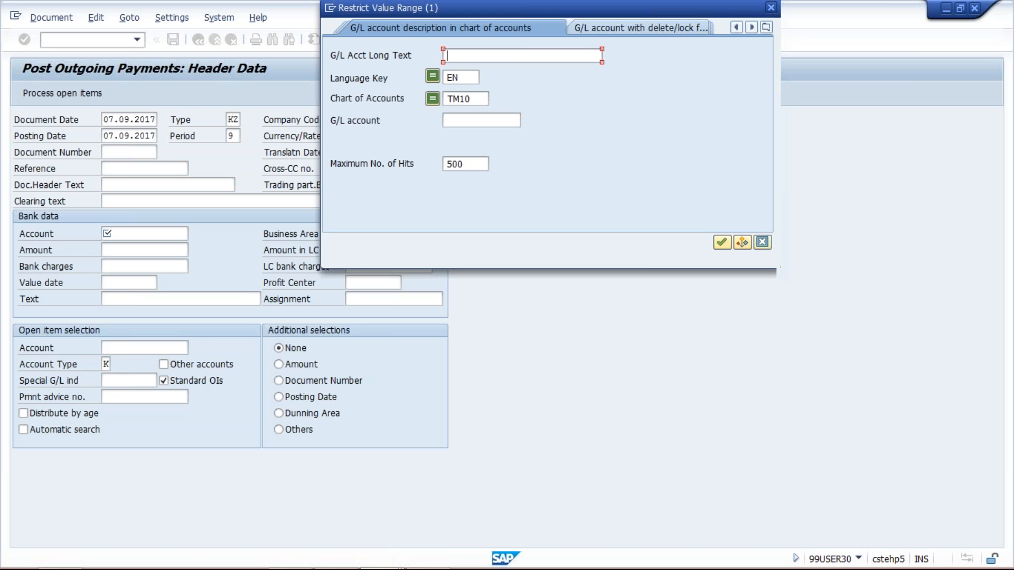
key("Return")
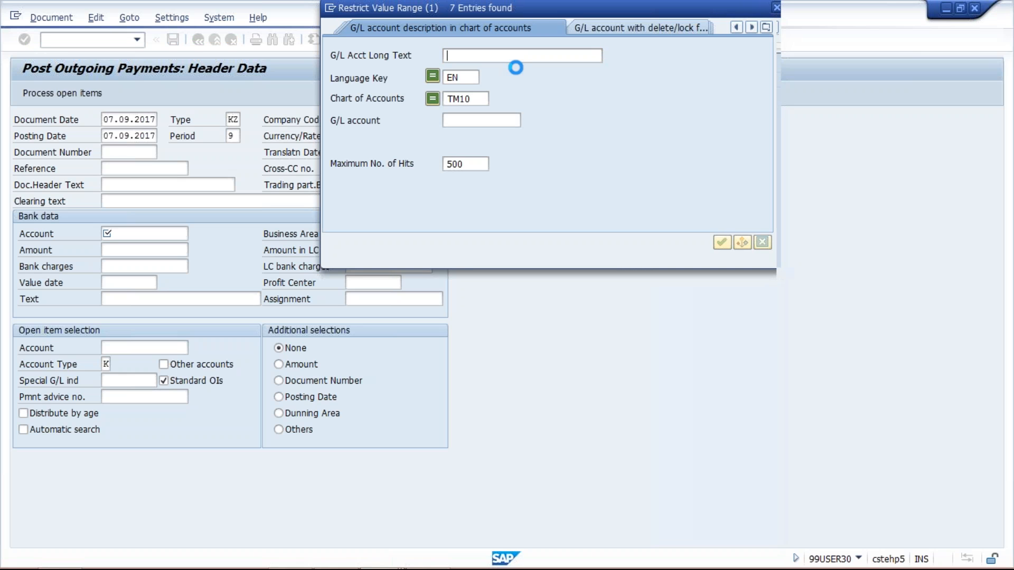
key("Down")
key("Down")
key("Down")
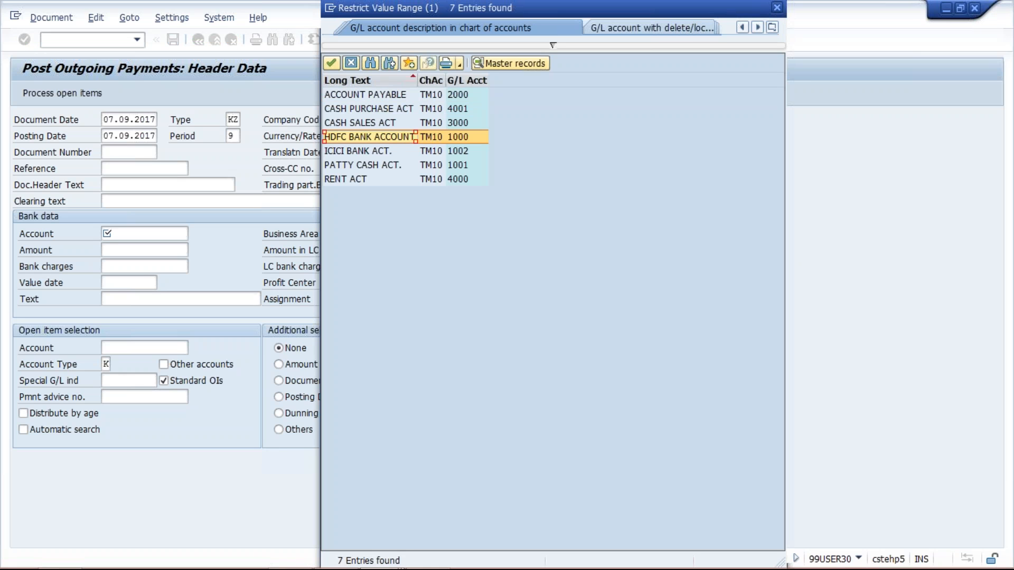
left_click(391, 151)
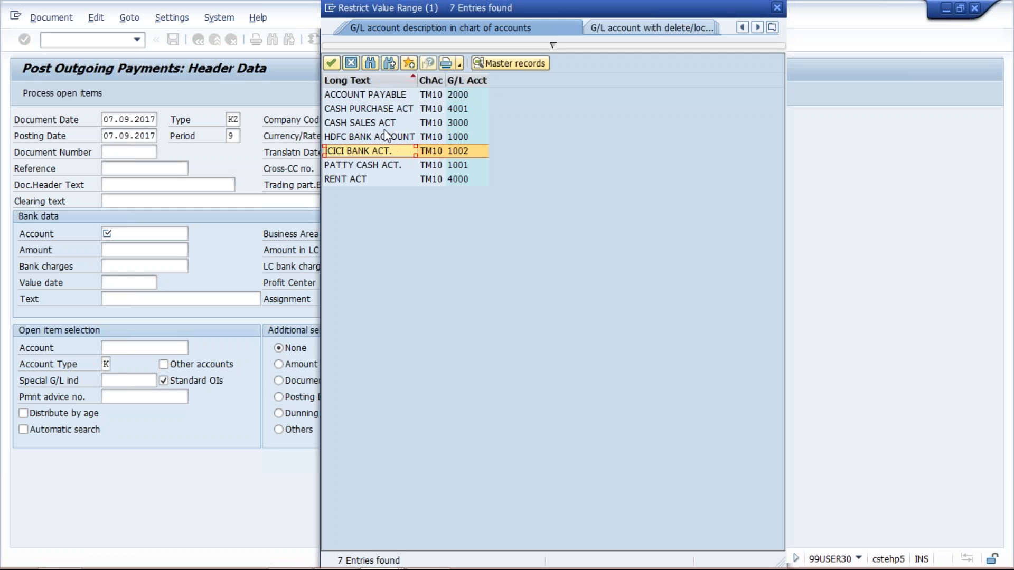
double_click(388, 138)
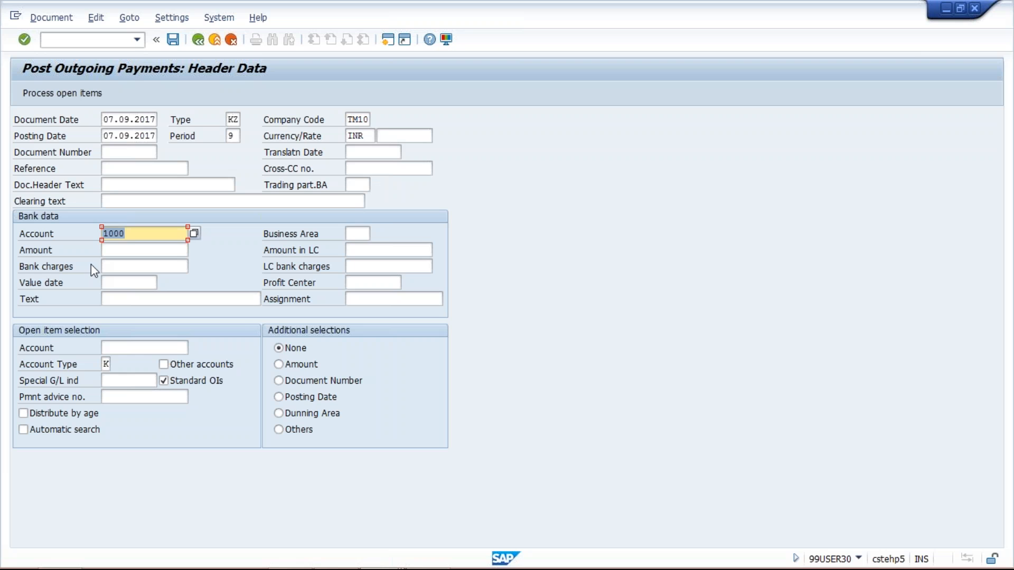
left_click(131, 249)
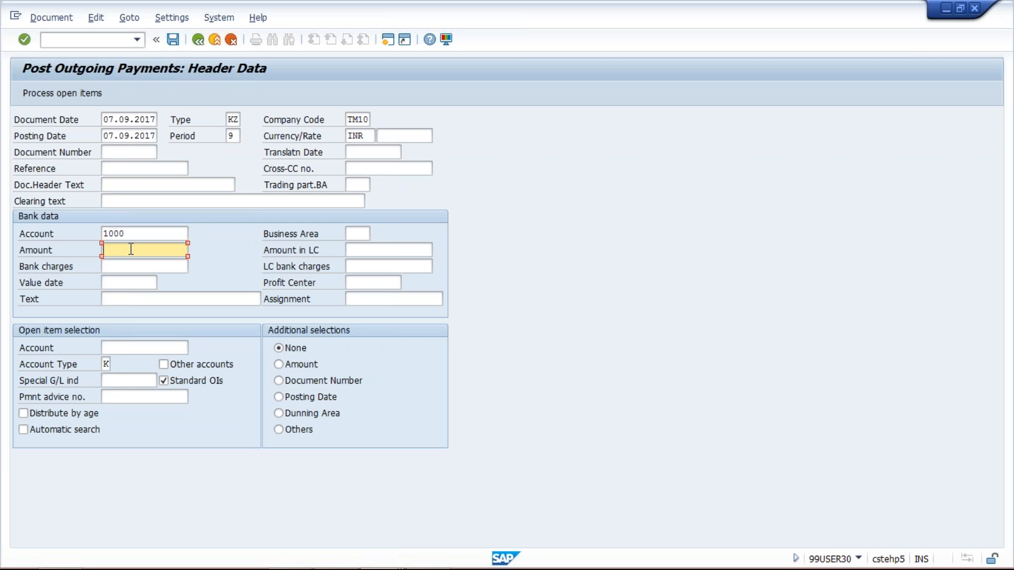
- Set the amount of the outgoing payment to 700 in the bank data
type("700")
left_click(157, 234)
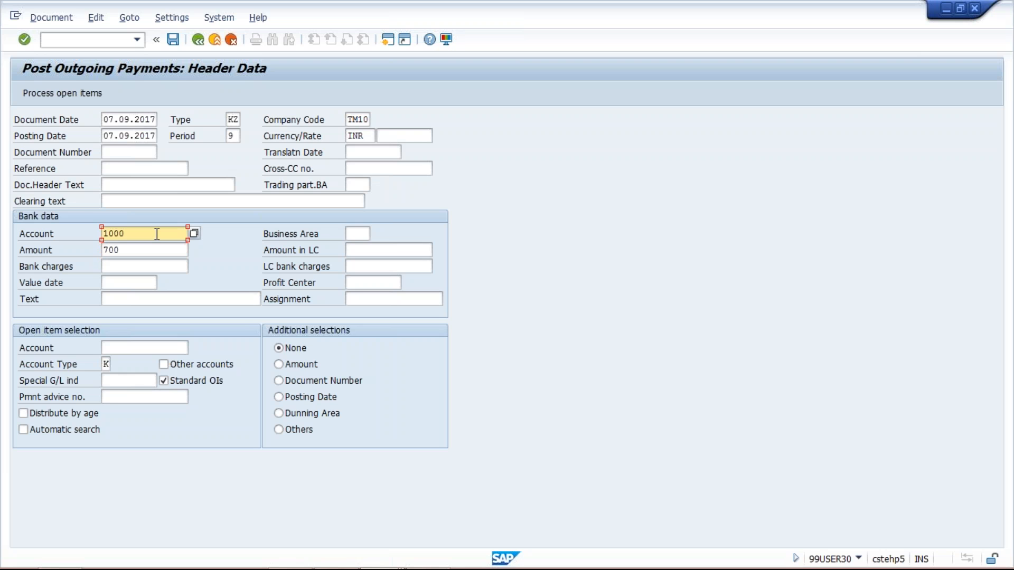
left_click(146, 249)
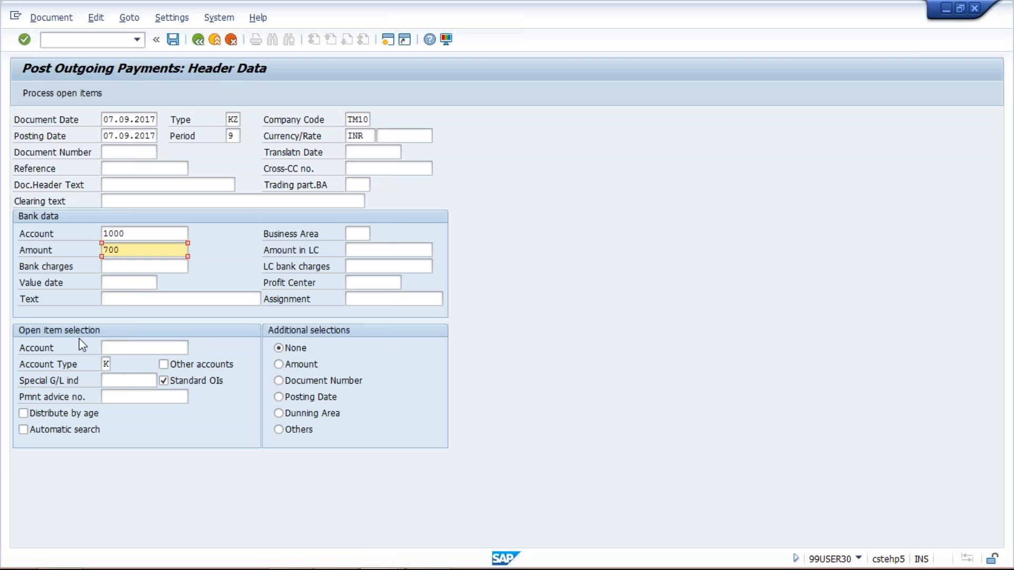
- Look up vendor PENTA INFOTECH INDIA in company code TM10 as the open item account and process its open items
left_click(130, 347)
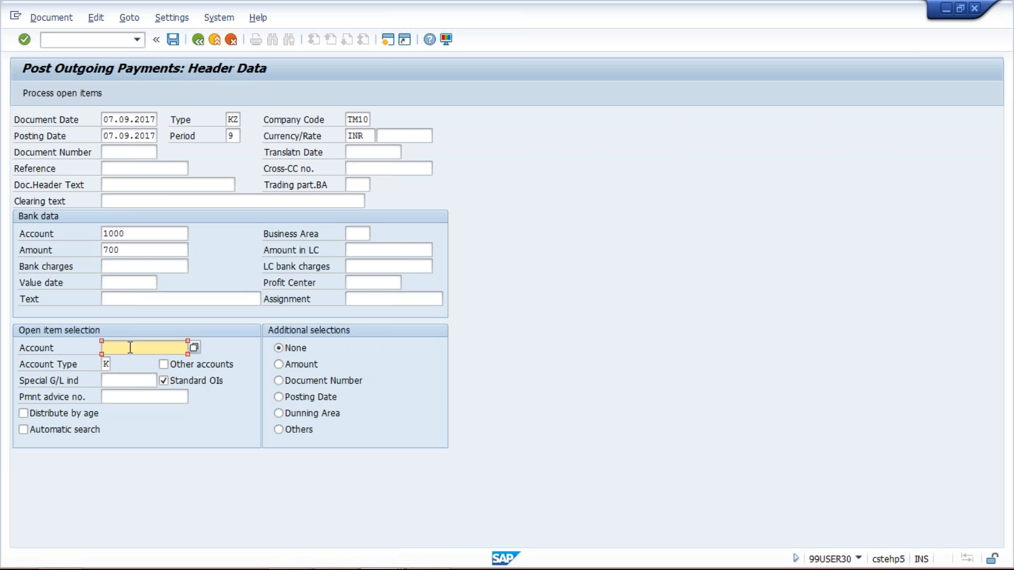
left_click(195, 349)
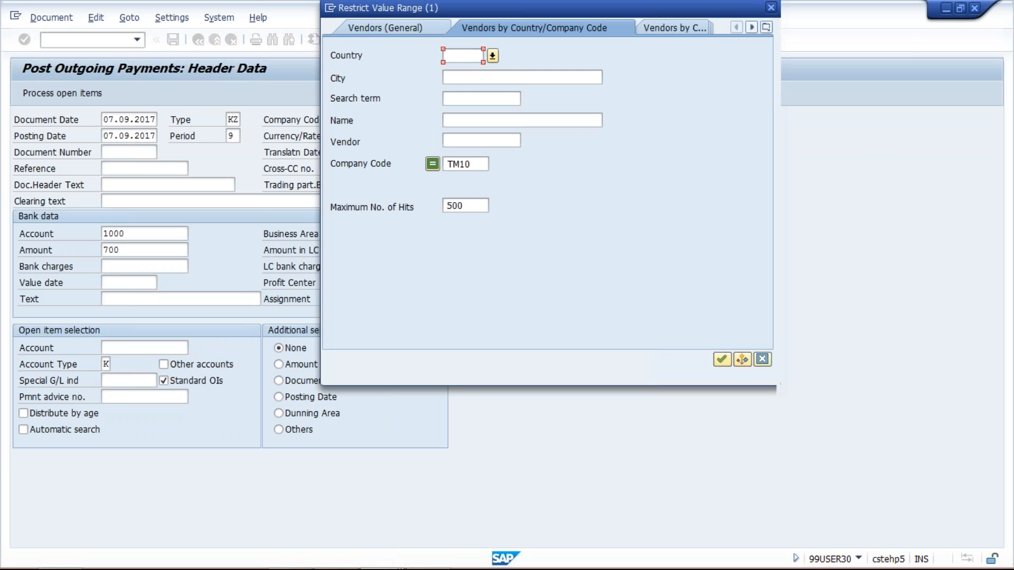
key("Return")
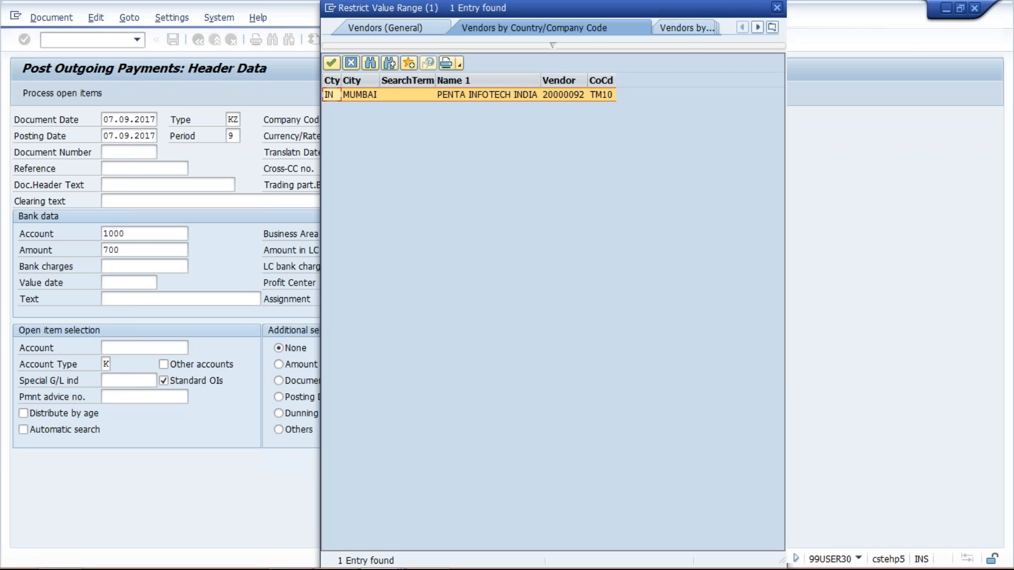
key("Return")
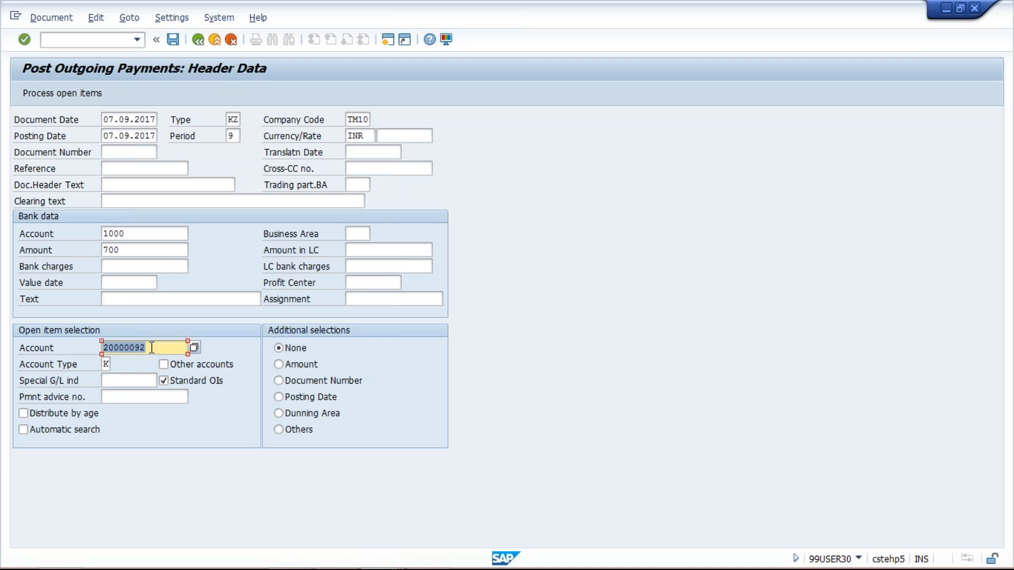
left_click(38, 94)
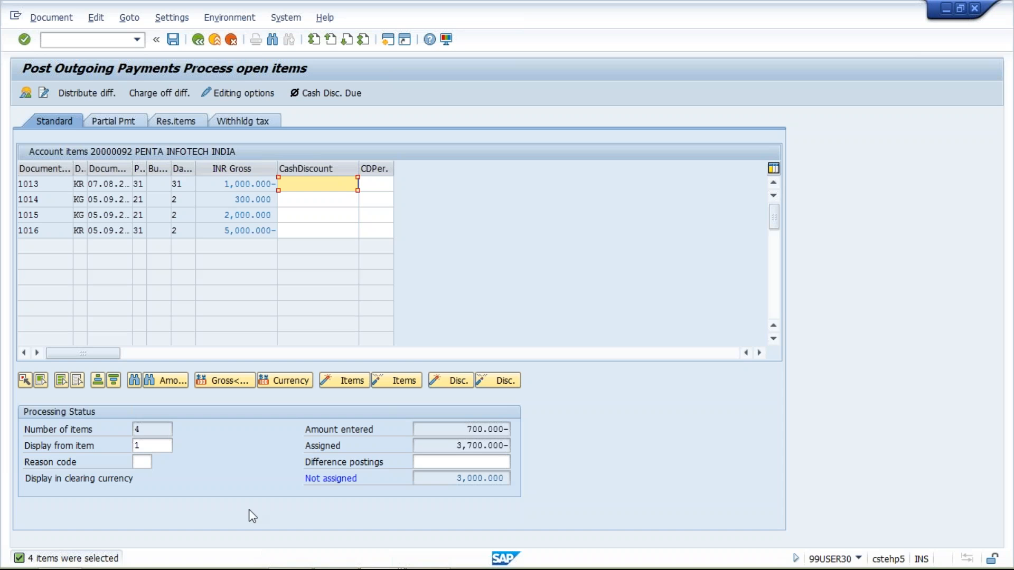
- Mark documents 1013 and 1014 in the Vendor Line Item Display session and return to the outgoing payment's open items
mouse_move(296, 568)
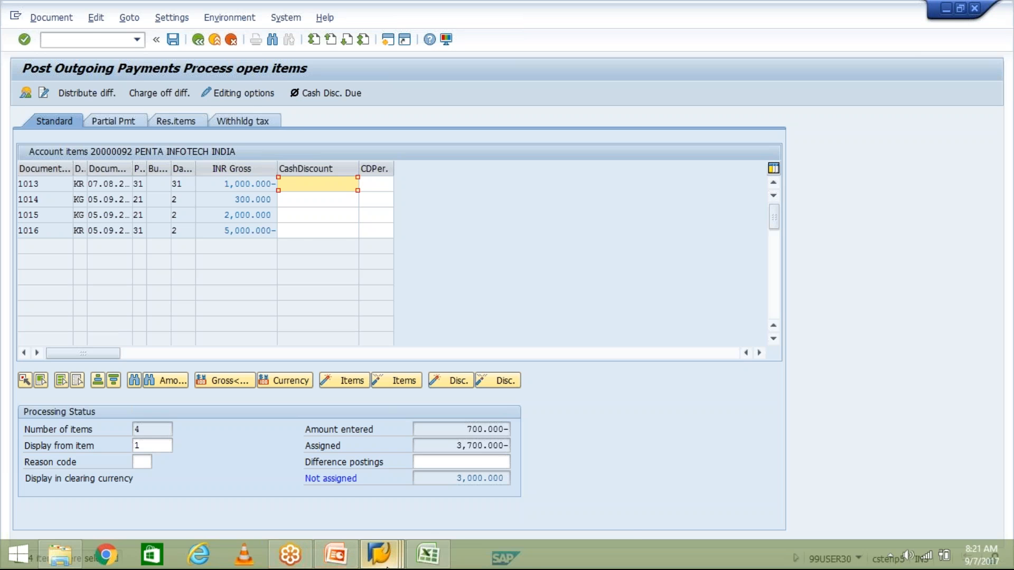
mouse_move(383, 565)
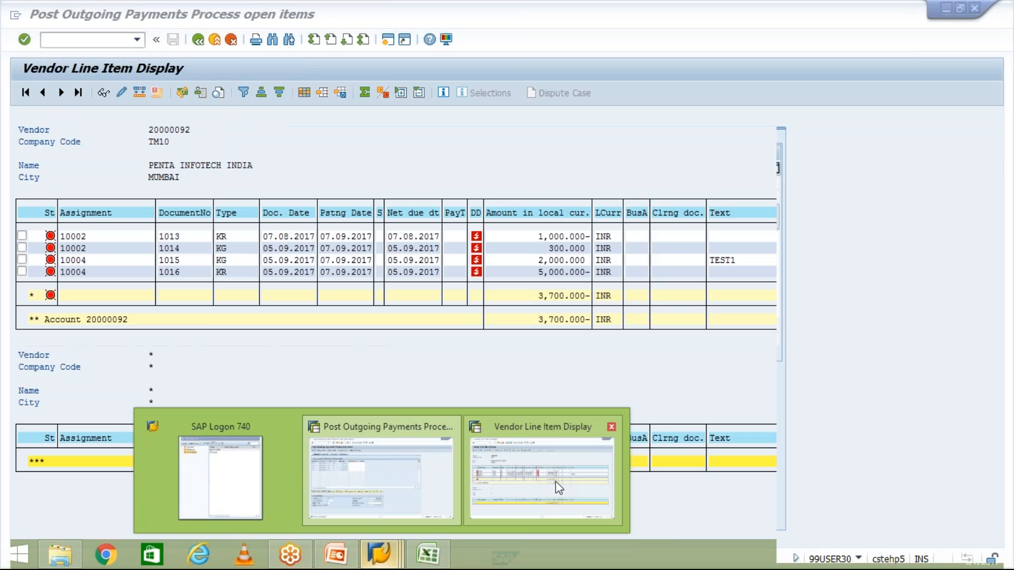
left_click(556, 482)
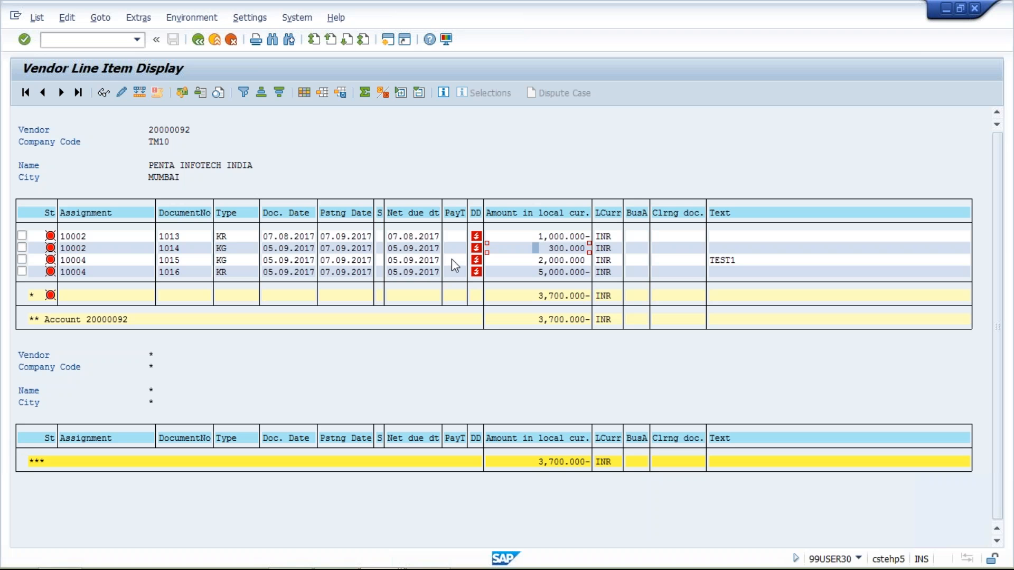
left_click(550, 247)
left_click(21, 236)
left_click(22, 247)
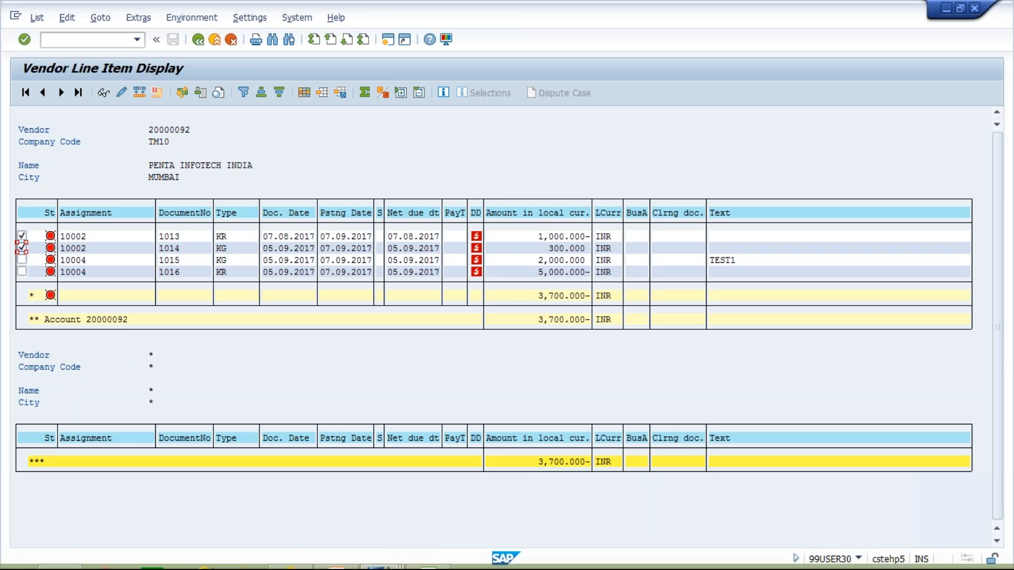
left_click(384, 558)
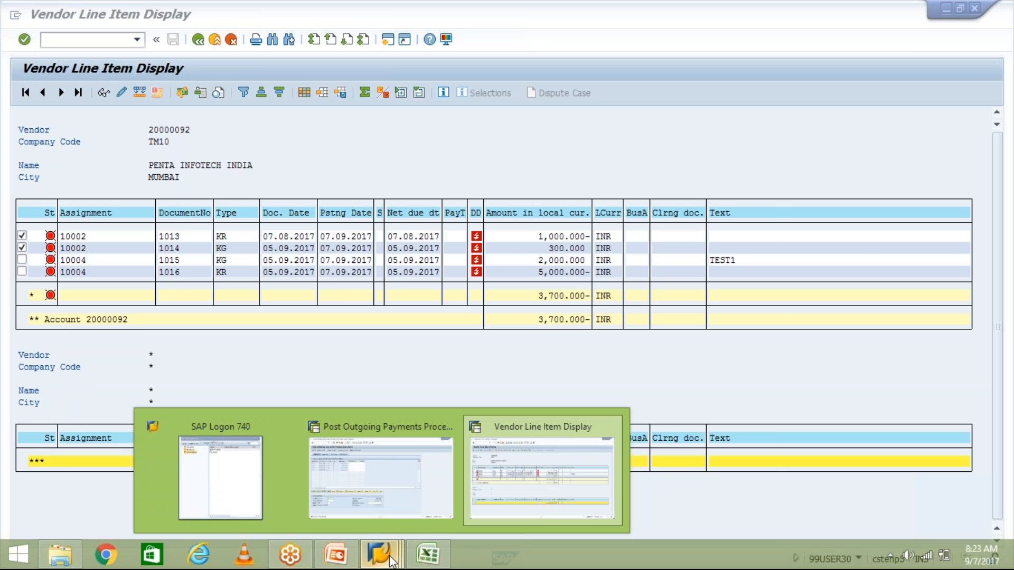
left_click(429, 459)
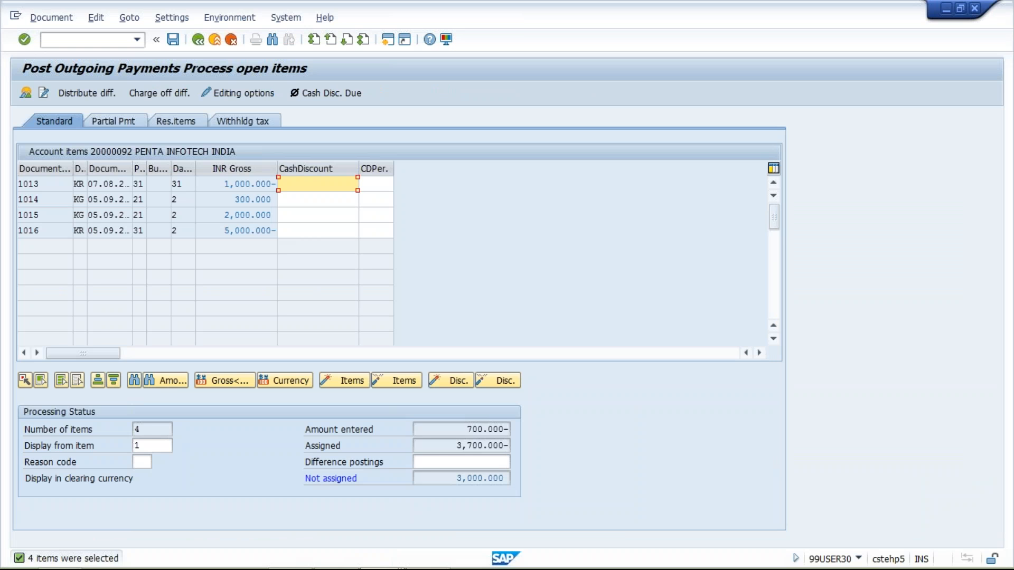
- Compare the entered and assigned amounts with the INR gross amounts of documents 1013 to 1016
left_click(453, 431)
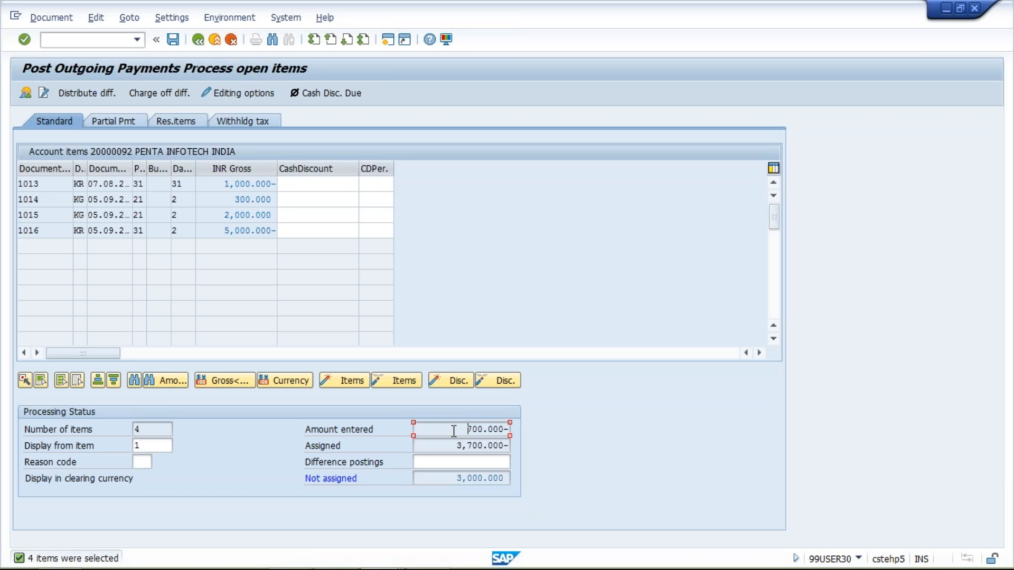
left_click(453, 447)
left_click(467, 427)
left_click(219, 183)
left_click(219, 195)
left_click(220, 184)
left_click(219, 198)
left_click(221, 216)
left_click(220, 231)
left_click(218, 213)
left_click(218, 229)
- Deactivate the gross amounts of documents 1015 and 1016 and reactivate both to demonstrate the toggle
double_click(215, 212)
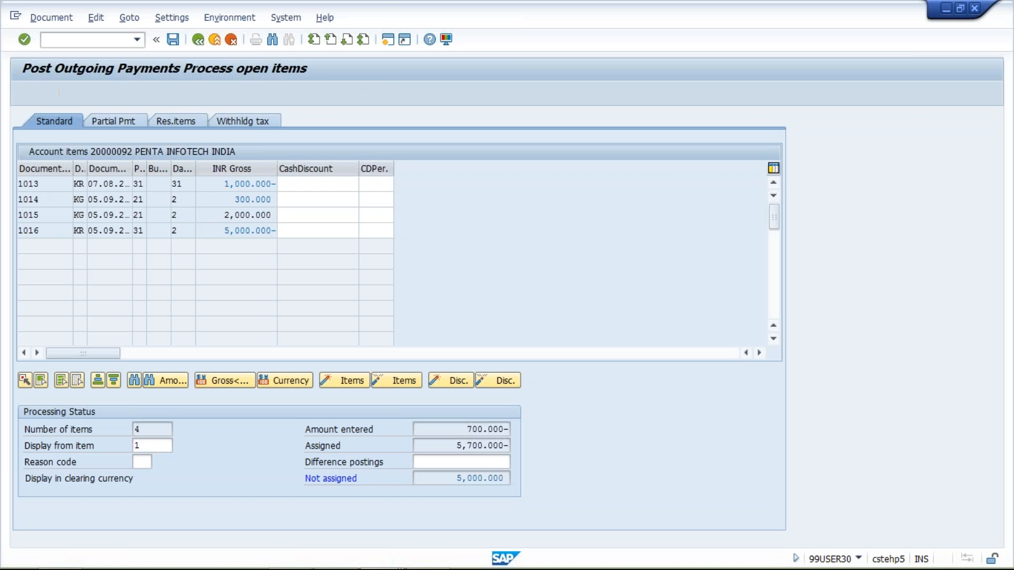
double_click(215, 227)
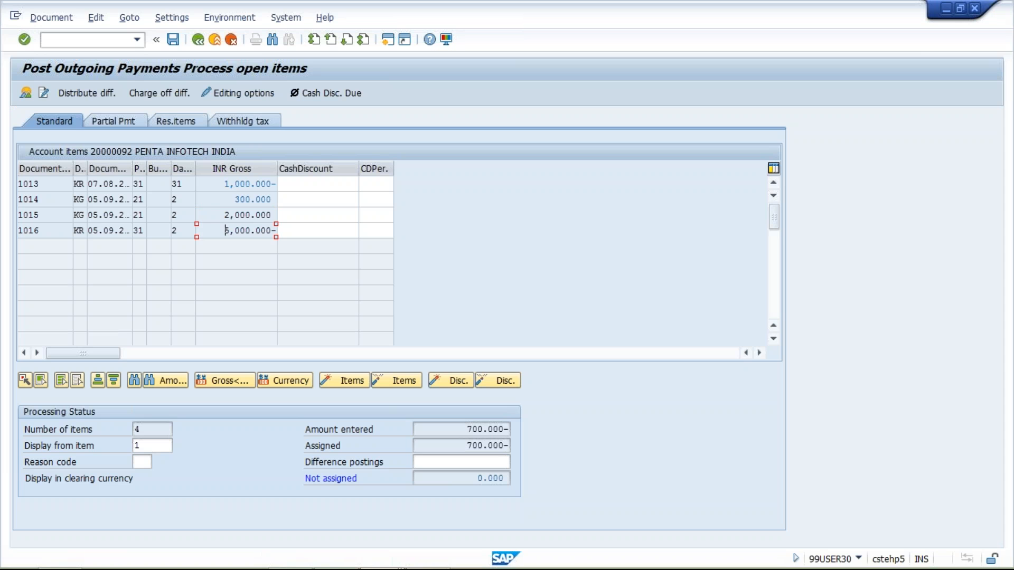
double_click(213, 214)
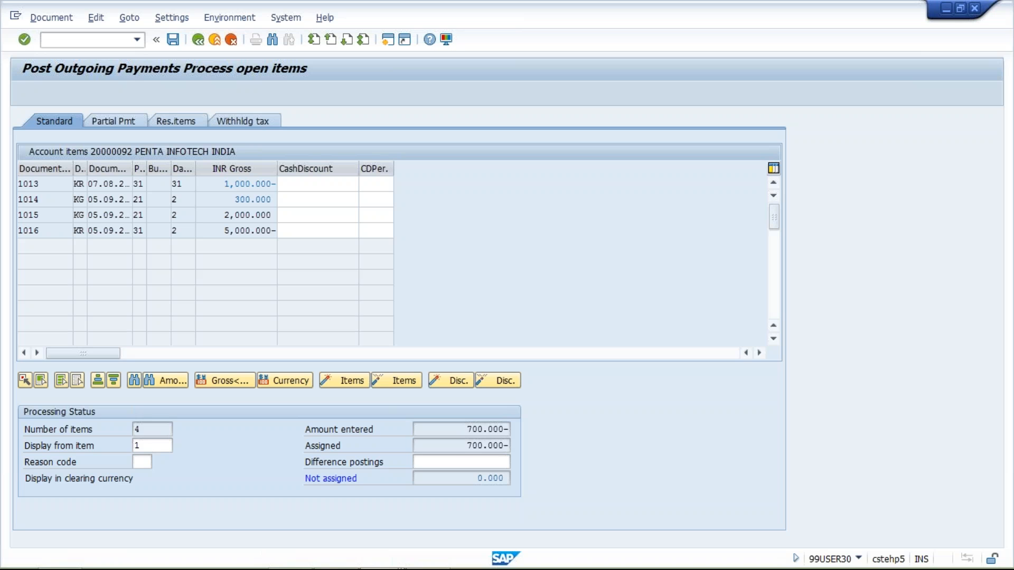
double_click(220, 231)
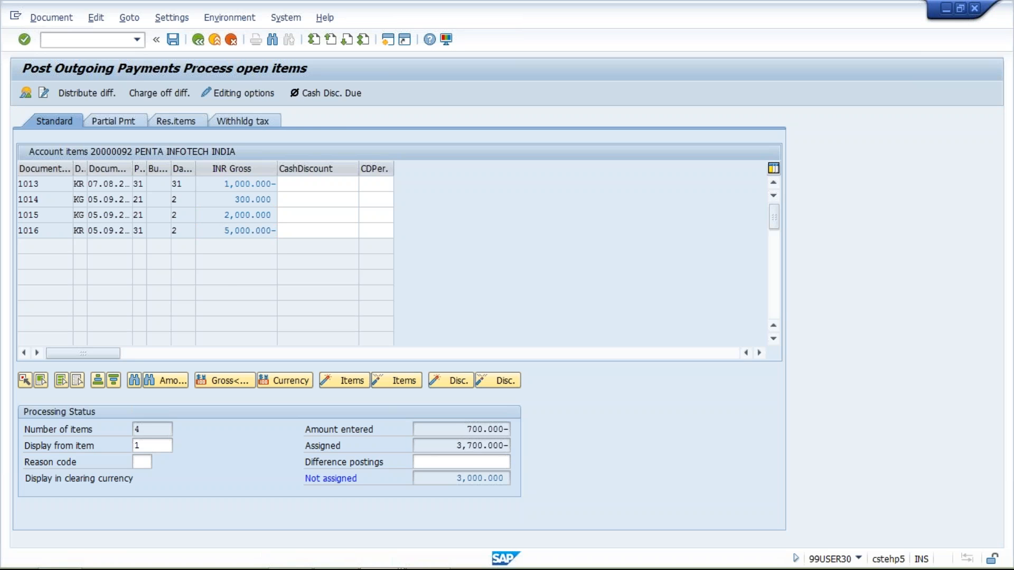
- Exclude documents 1016 and 1015 from the payment and compare the assigned amount with the amount entered
double_click(253, 230)
double_click(226, 215)
left_click(216, 182)
left_click(219, 199)
left_click(218, 183)
left_click(220, 199)
double_click(457, 446)
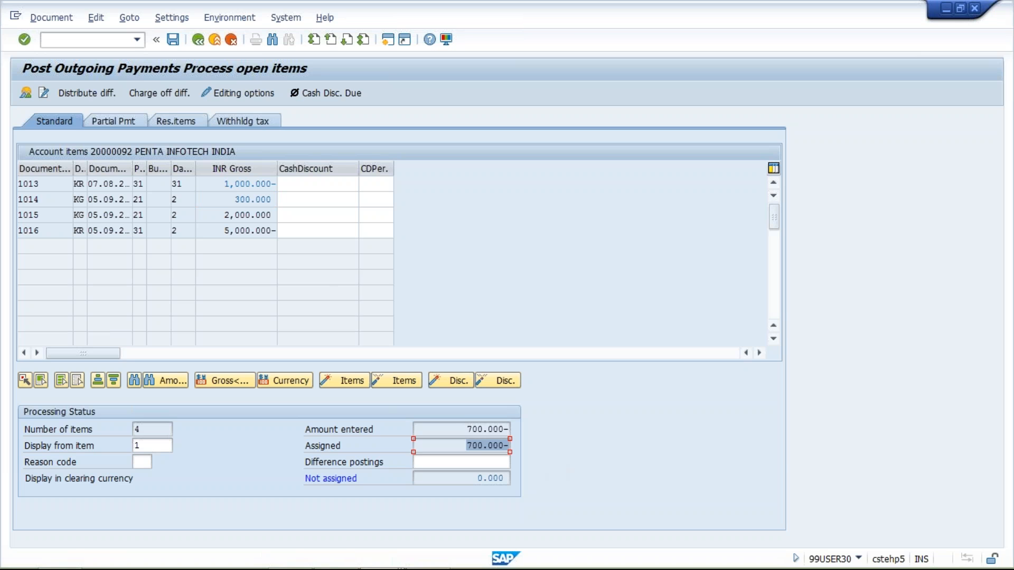
double_click(445, 429)
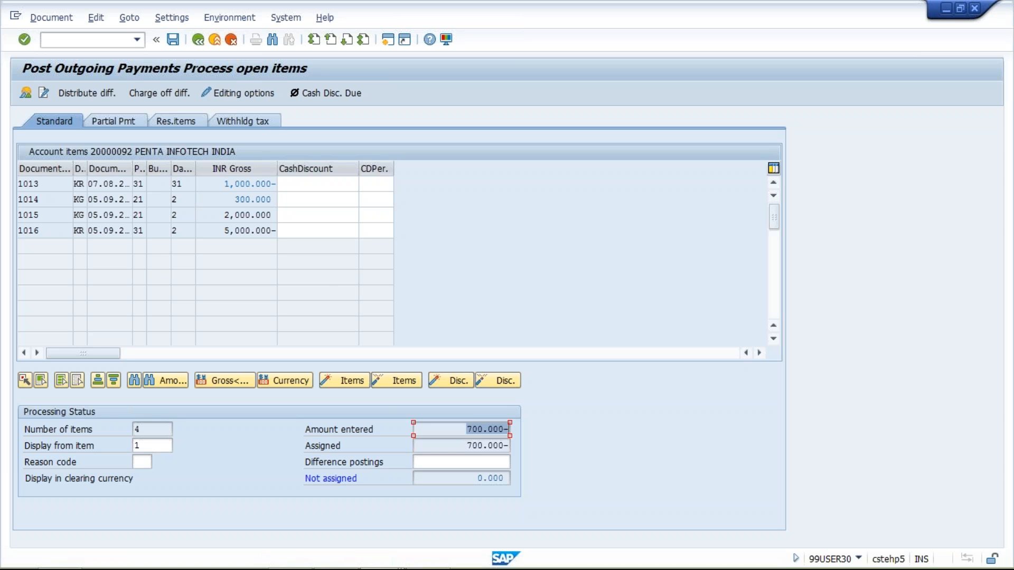
- Simulate the outgoing payment to check the HDFC bank and vendor line amounts, and post the document
left_click(52, 17)
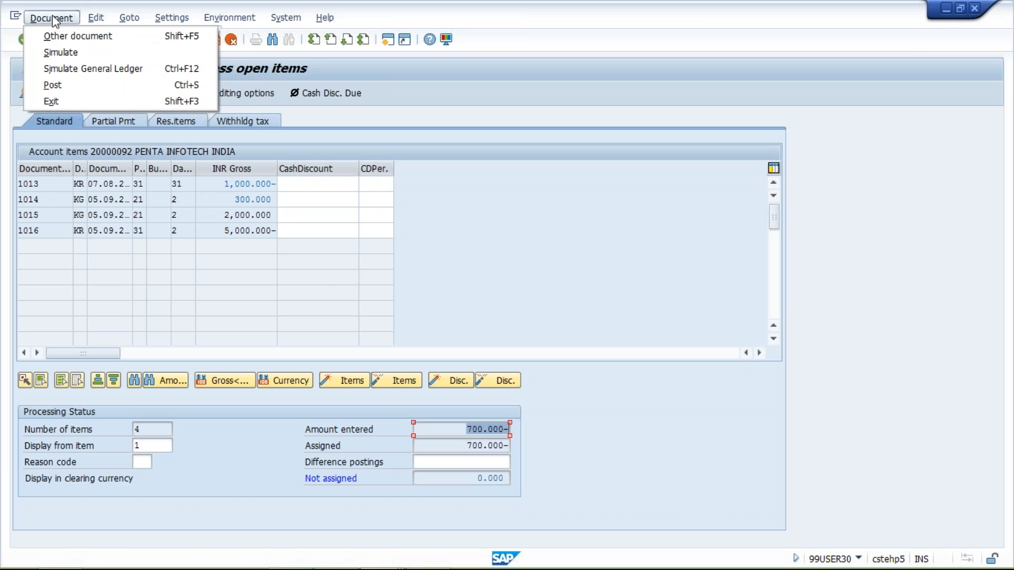
left_click(62, 52)
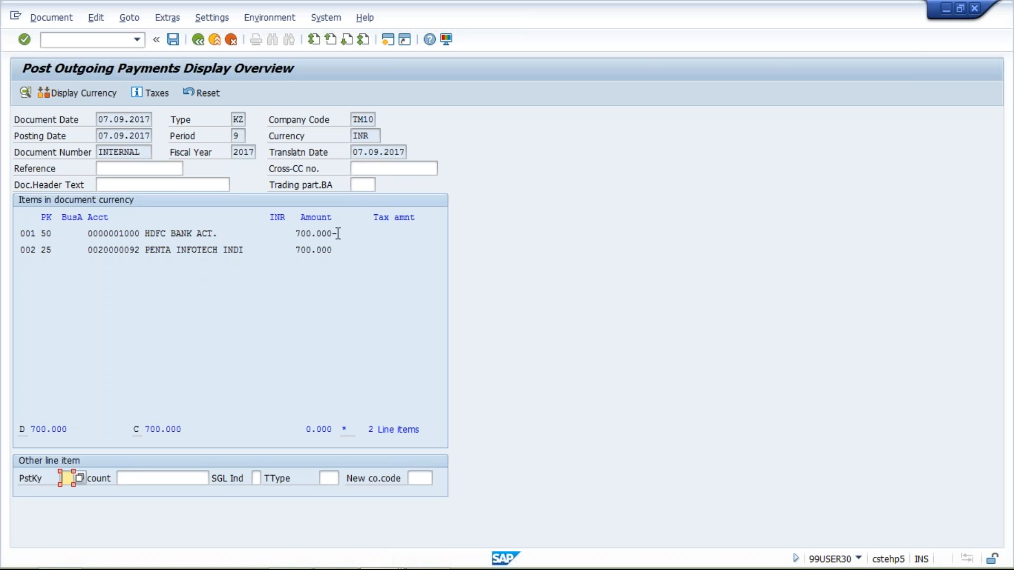
left_click_drag(337, 233, 280, 231)
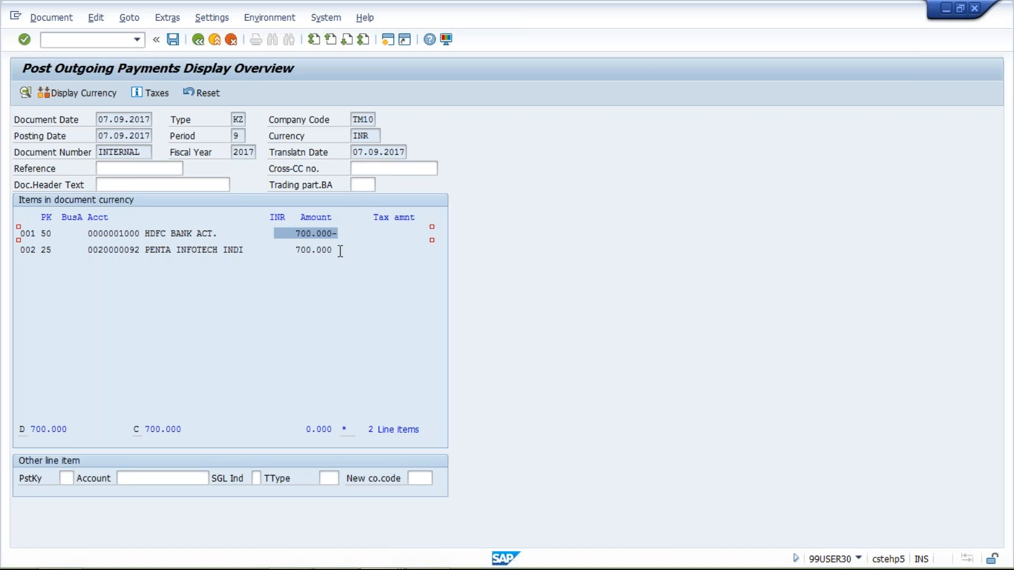
left_click_drag(338, 249, 283, 255)
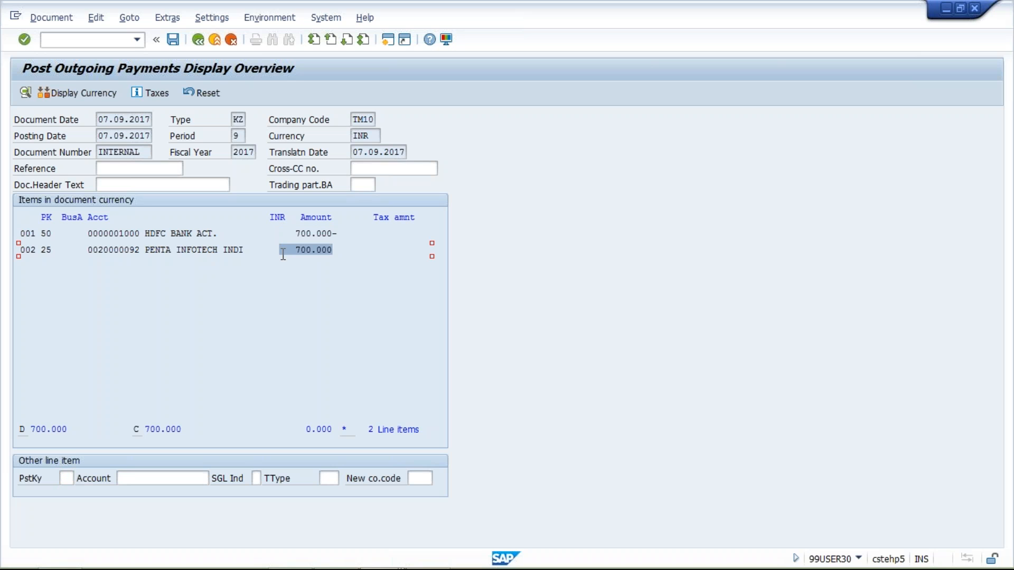
left_click(175, 39)
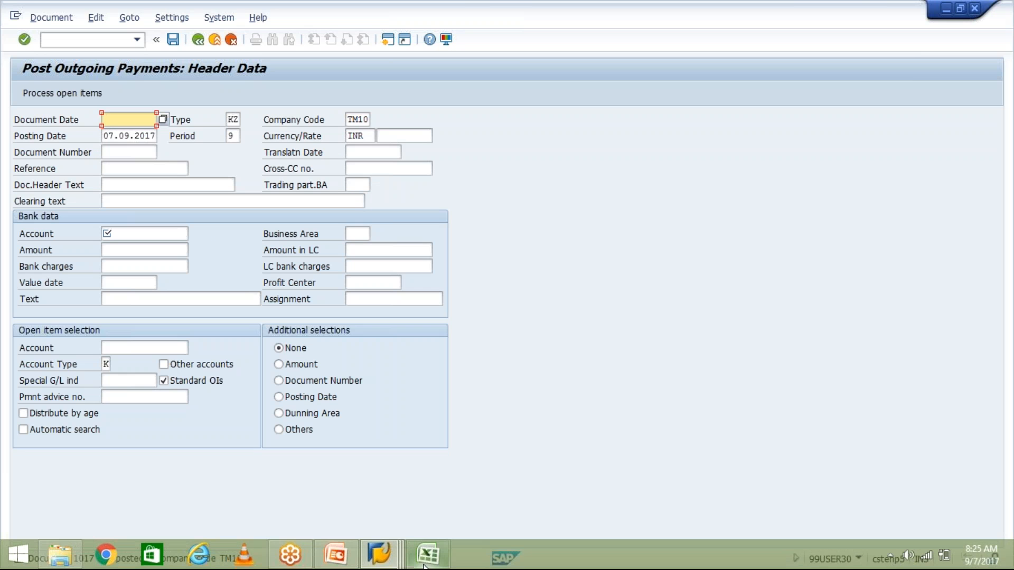
- Switch to the Vendor Line Item Display session and refresh the vendor's open item list
left_click(403, 564)
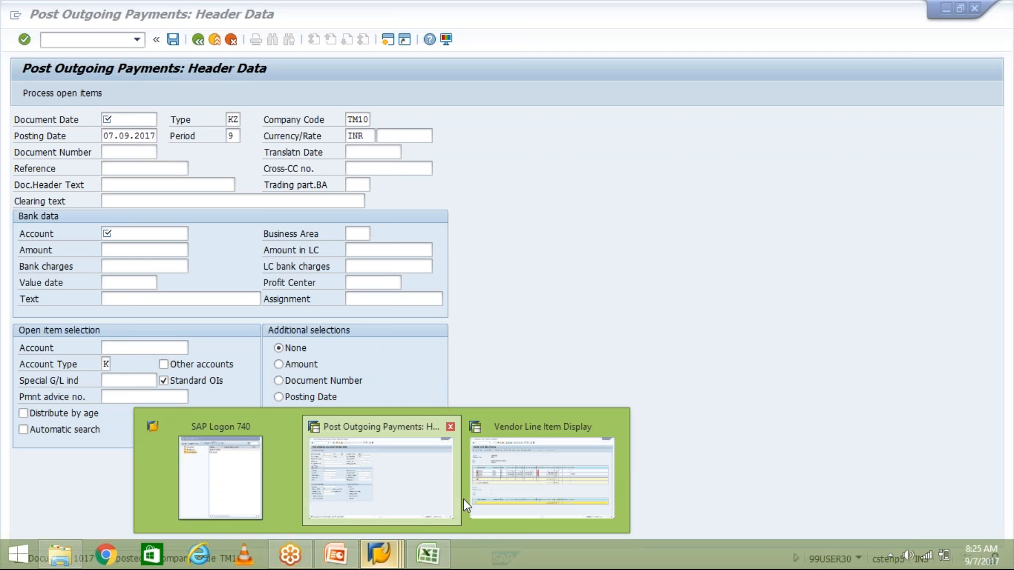
left_click(539, 488)
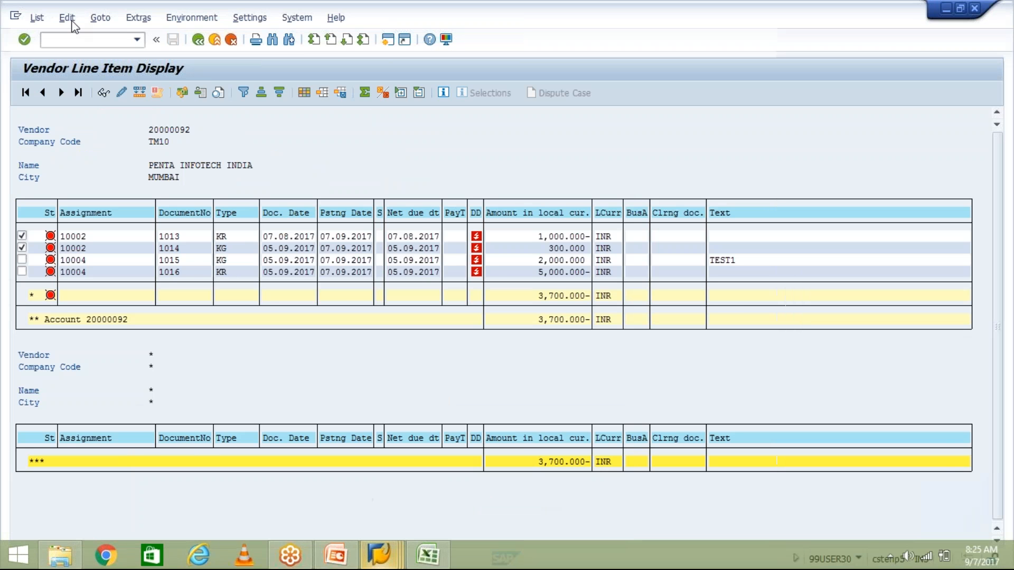
left_click(38, 19)
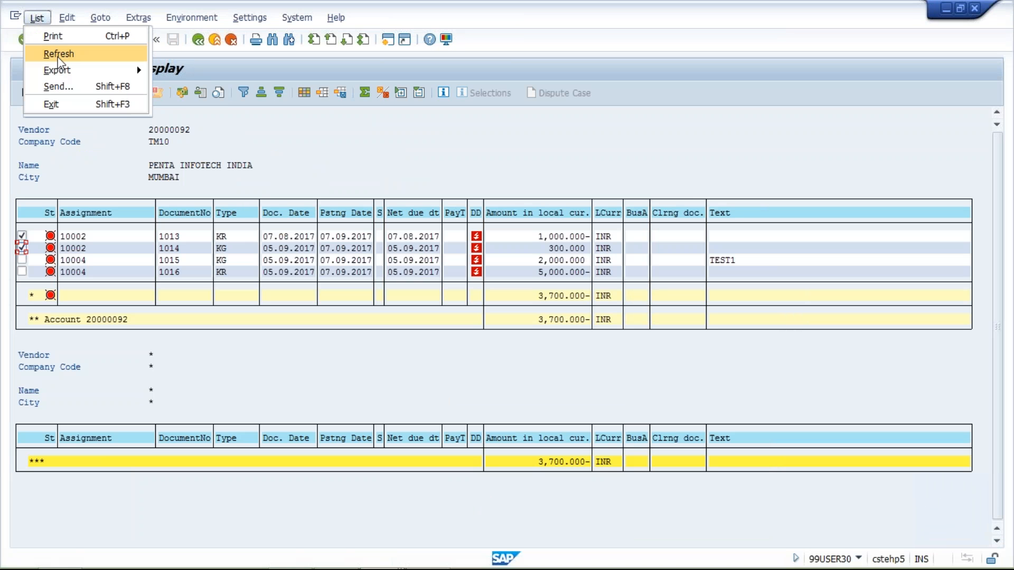
left_click(415, 153)
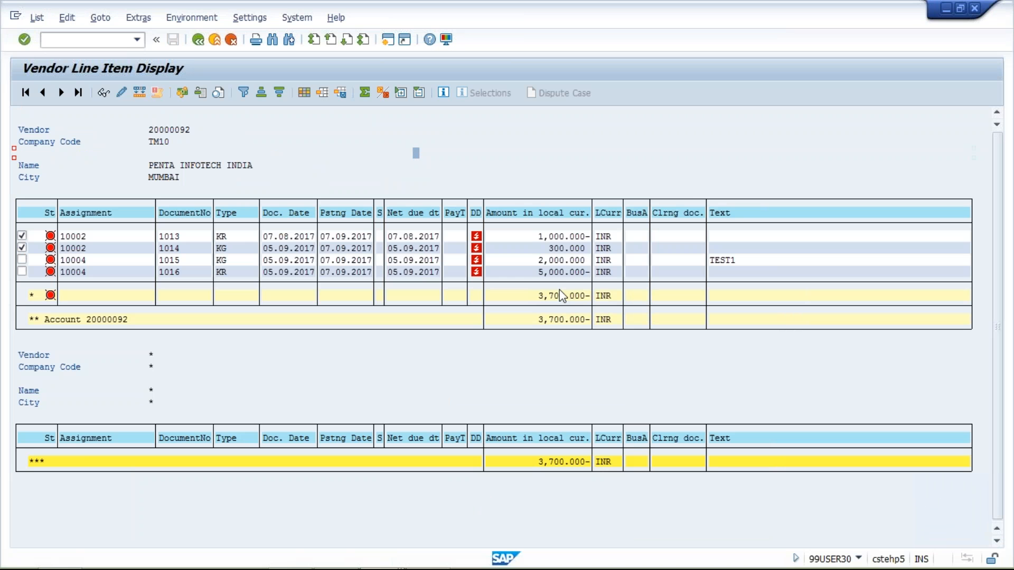
left_click(36, 19)
left_click(58, 52)
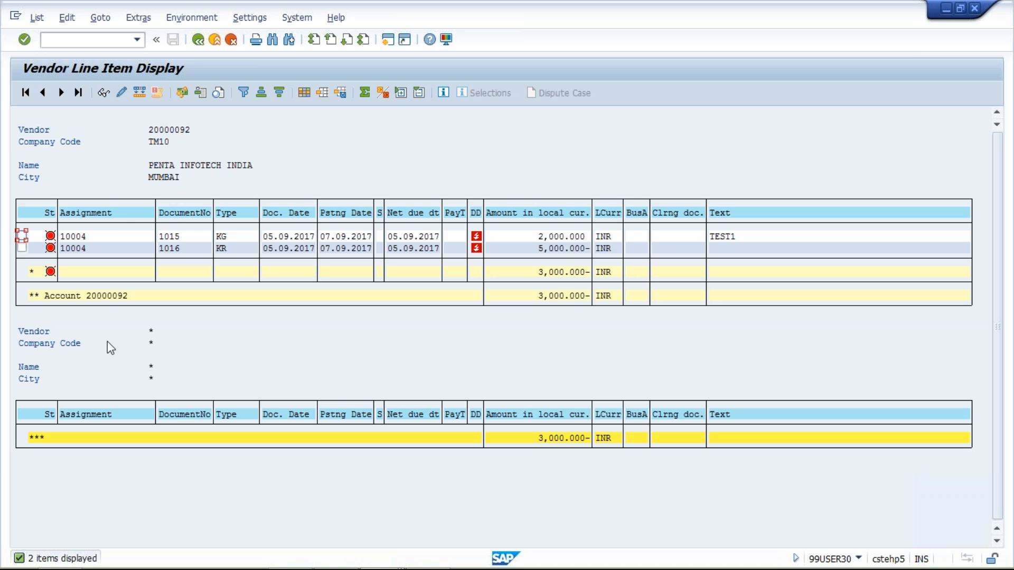
- Return to the vendor line item selection and display the vendor's cleared items
left_click(199, 41)
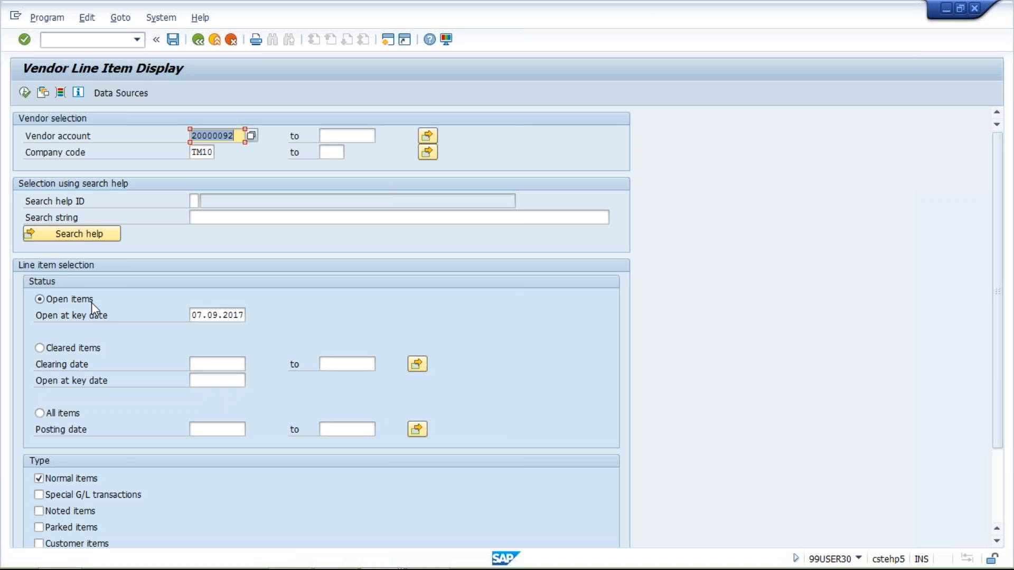
left_click(39, 349)
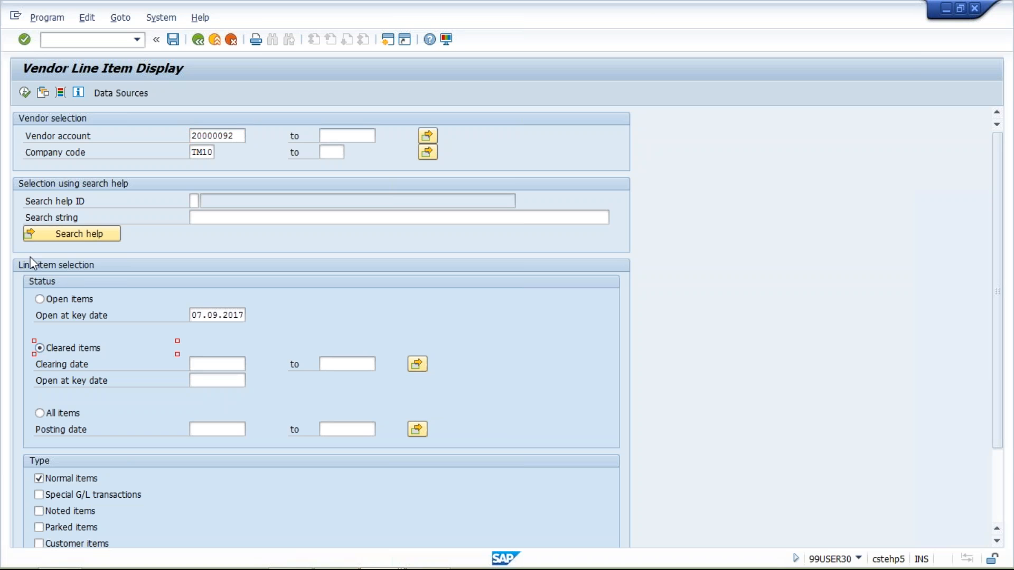
left_click(24, 92)
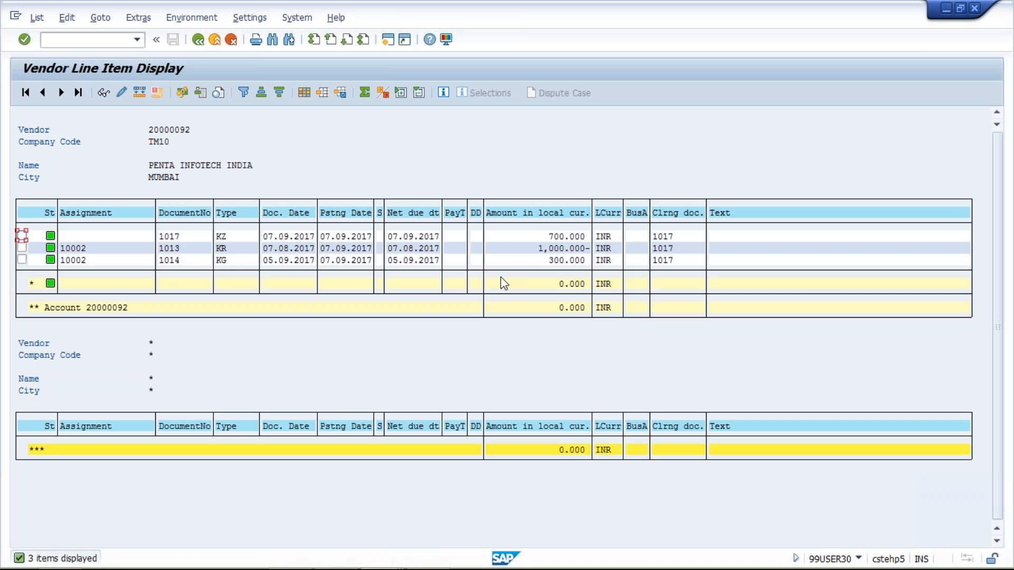
- Return to the vendor line item selection and display all items for the vendor
left_click(198, 41)
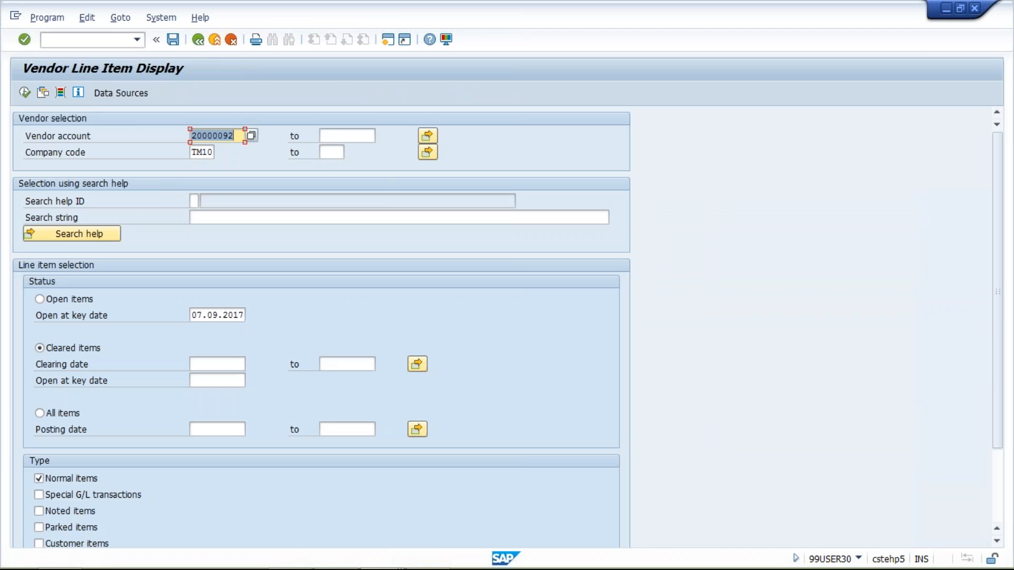
left_click(40, 413)
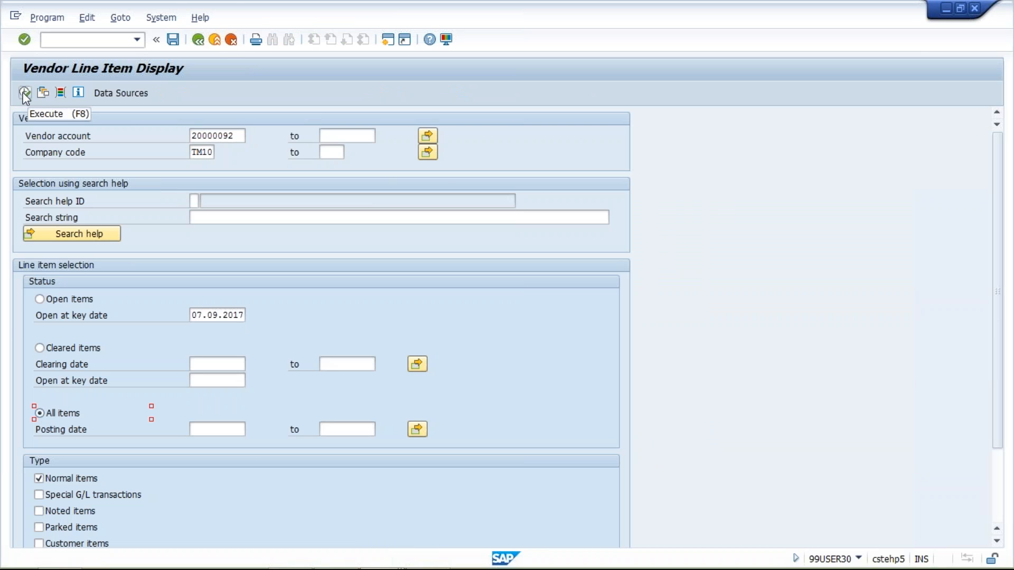
left_click(25, 94)
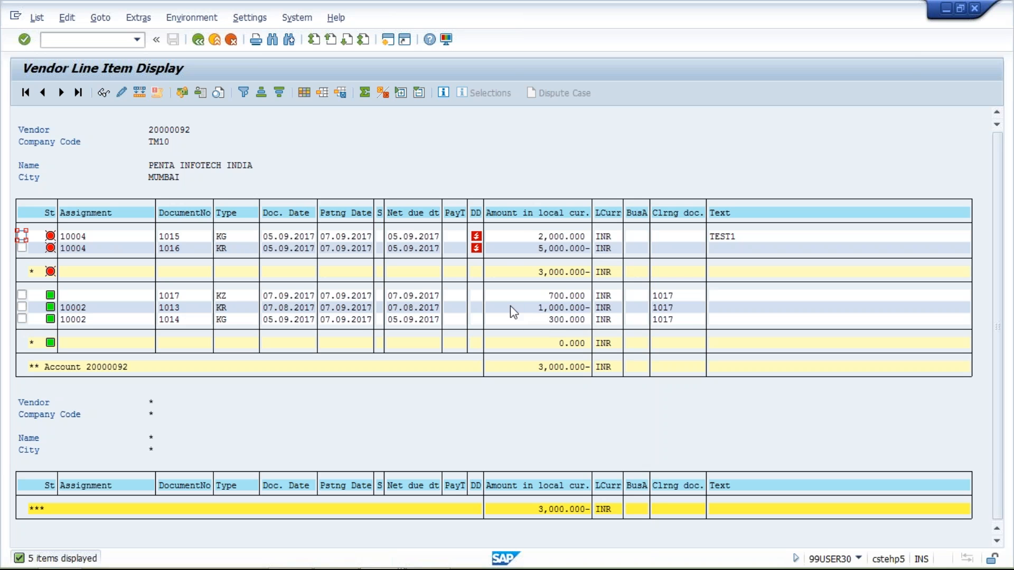
- Select the cleared items 1017, 1013 and 1014 and examine their document types and local currency amounts
left_click(227, 308)
left_click(244, 323)
left_click(519, 324)
left_click(246, 295)
left_click(22, 307)
left_click(23, 295)
left_click(525, 311)
left_click(527, 322)
left_click(532, 297)
left_click(235, 308)
left_click(235, 322)
left_click(232, 290)
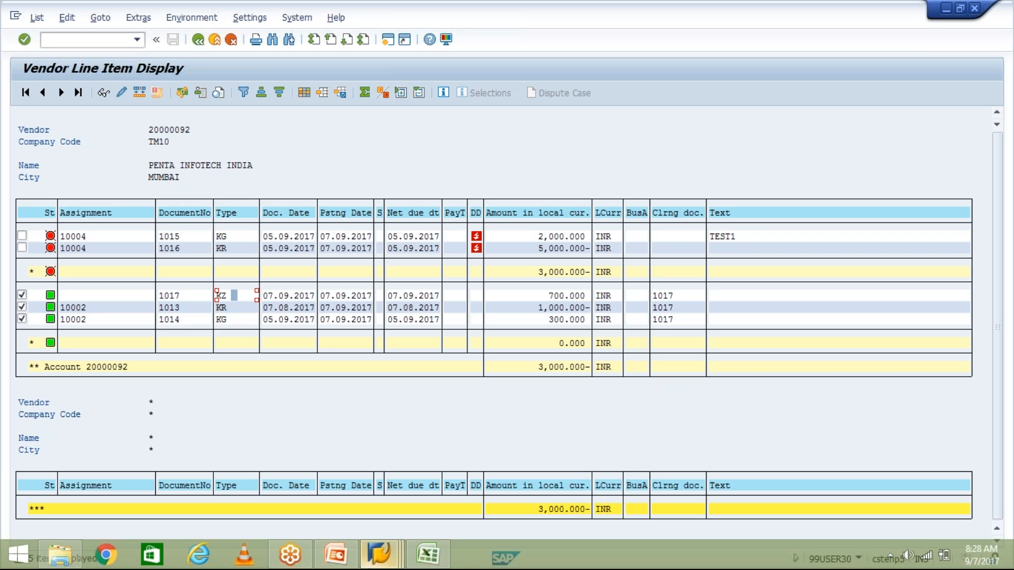
- Switch to the Post Outgoing Payments session and open the document types overview with transaction /NOBA7
left_click(379, 554)
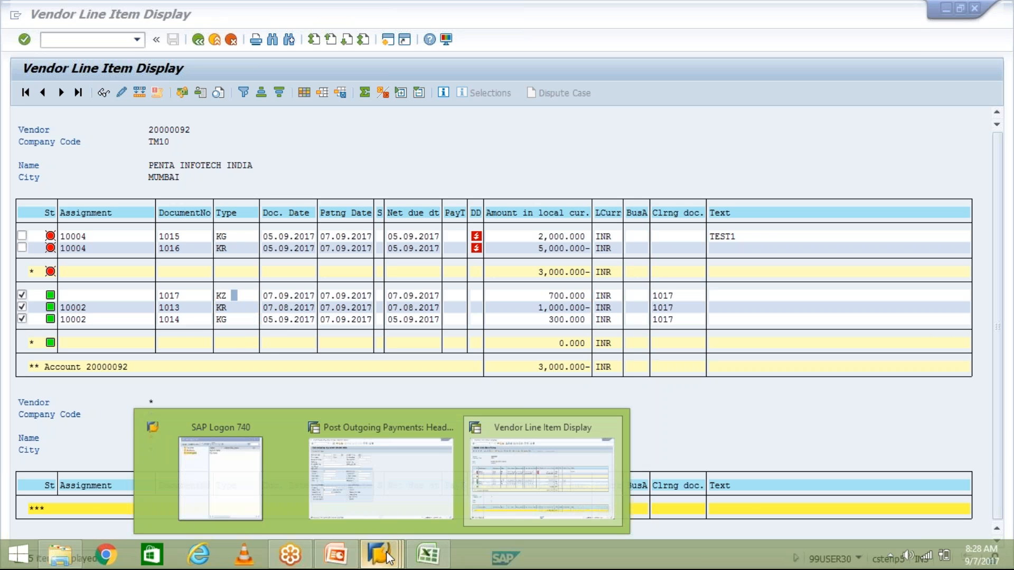
left_click(449, 493)
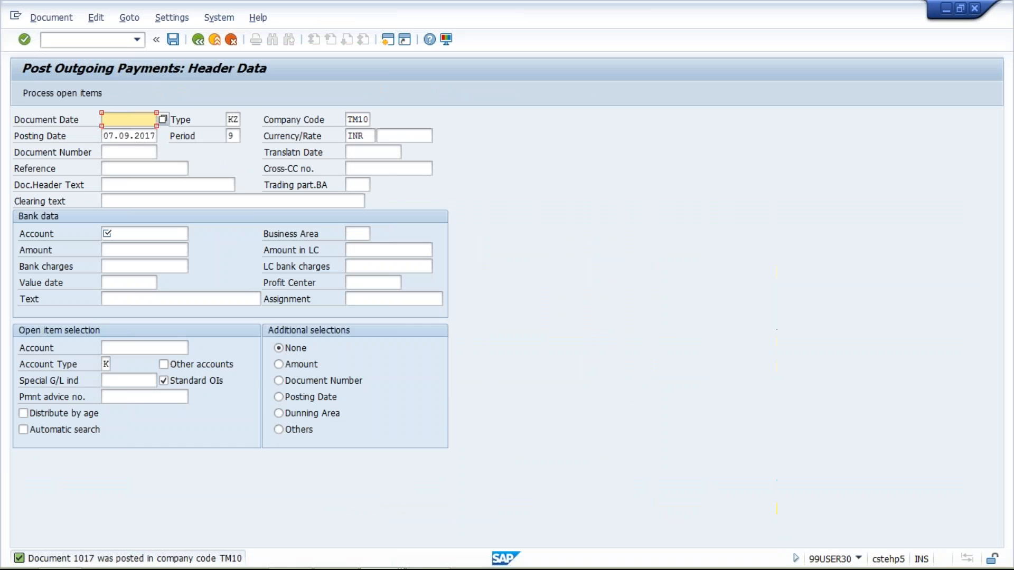
left_click(79, 39)
type("/NOB")
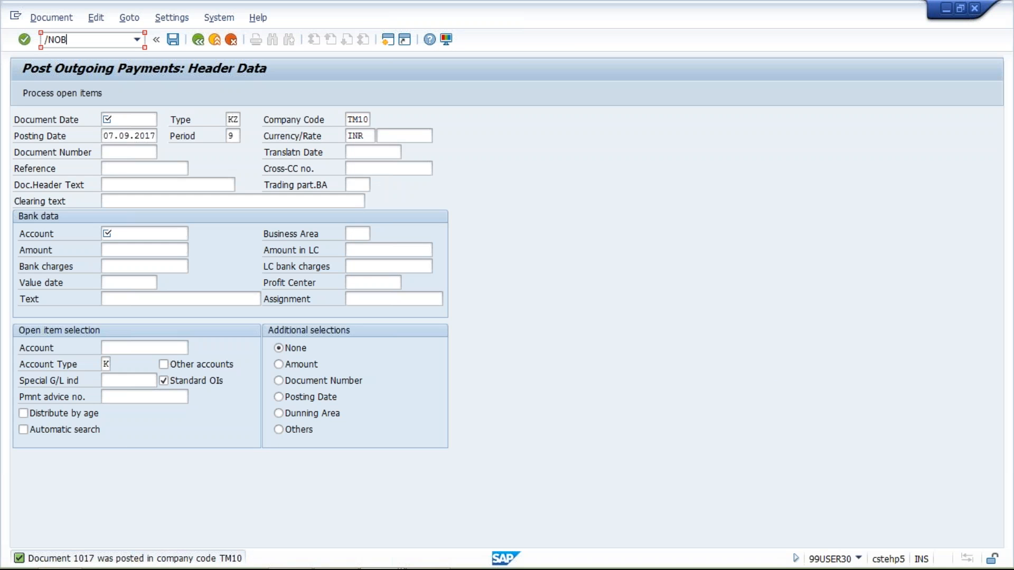
type("A7")
key("Return")
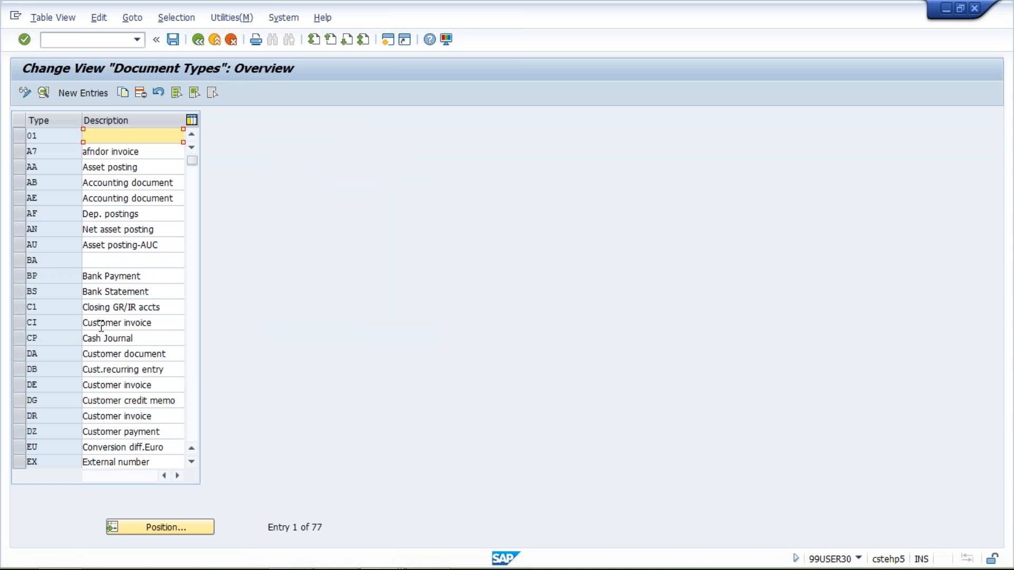
- Position the document types list at KR and view the neighbouring vendor document types
left_click(172, 527)
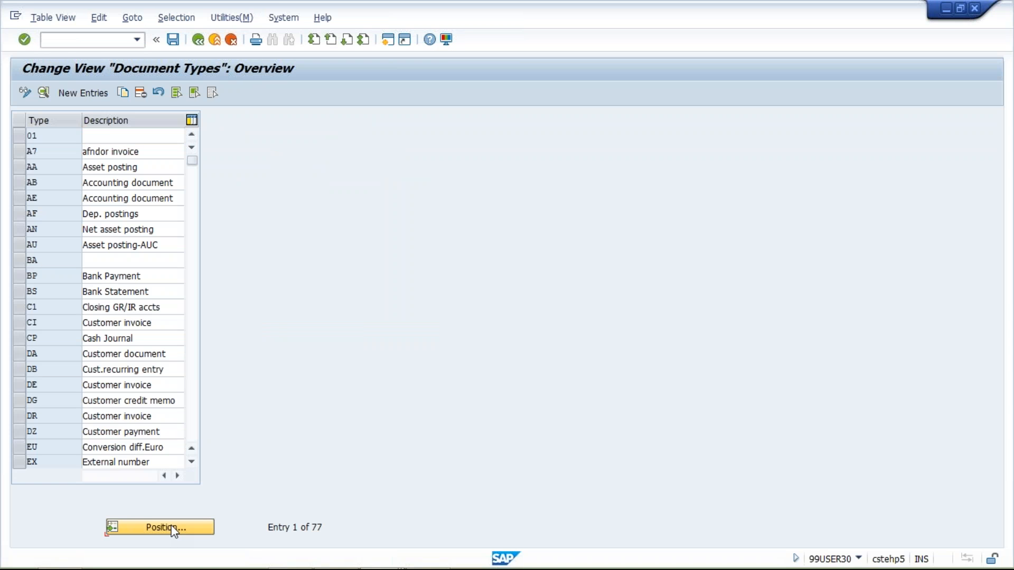
type("KR")
key("Return")
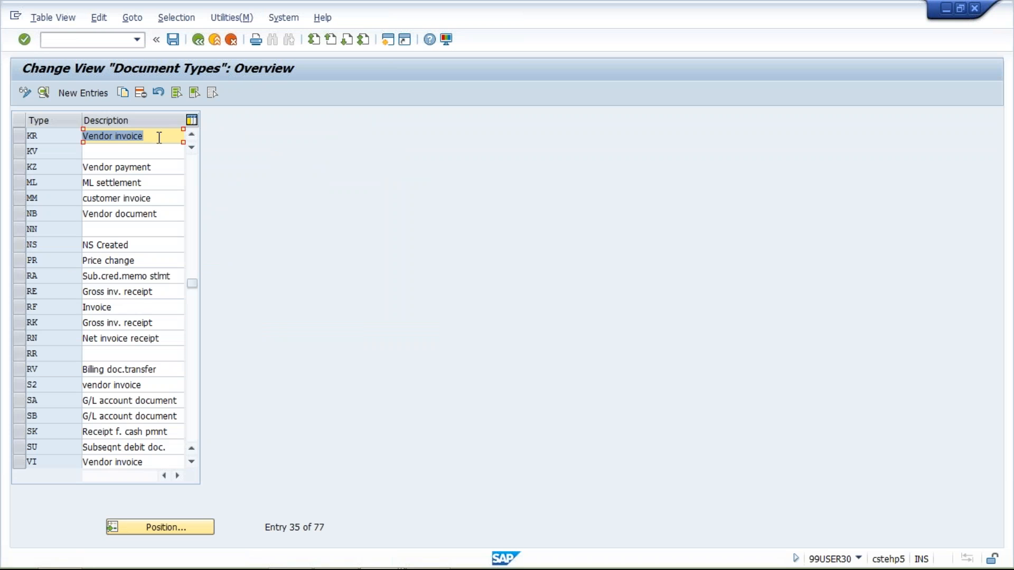
type("Account maintenance")
key("Return")
left_click(194, 133)
left_click(194, 133)
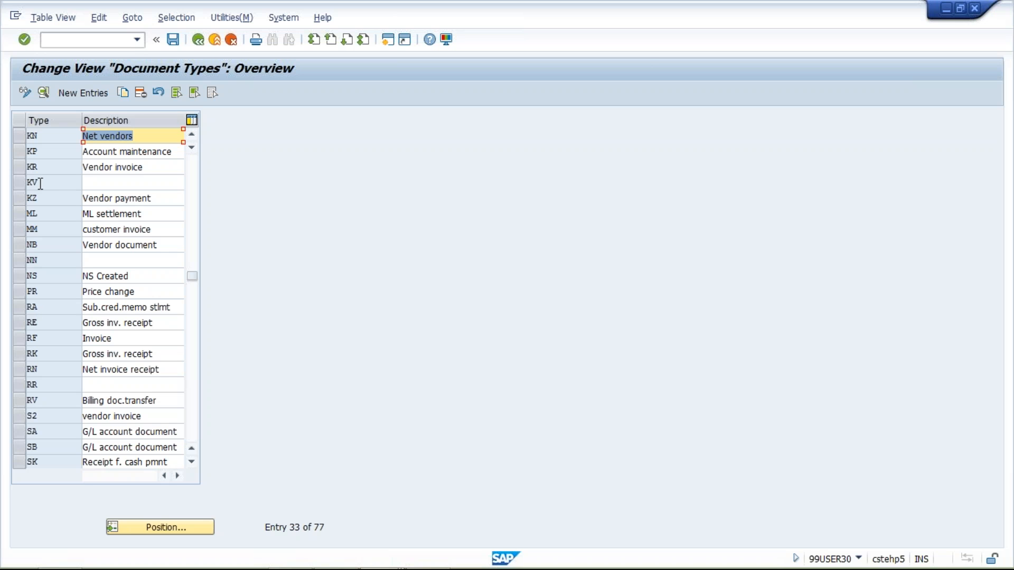
- Locate document type KG, Vendor credit memo, in the list, and select KZ, Vendor payment
left_click(191, 164)
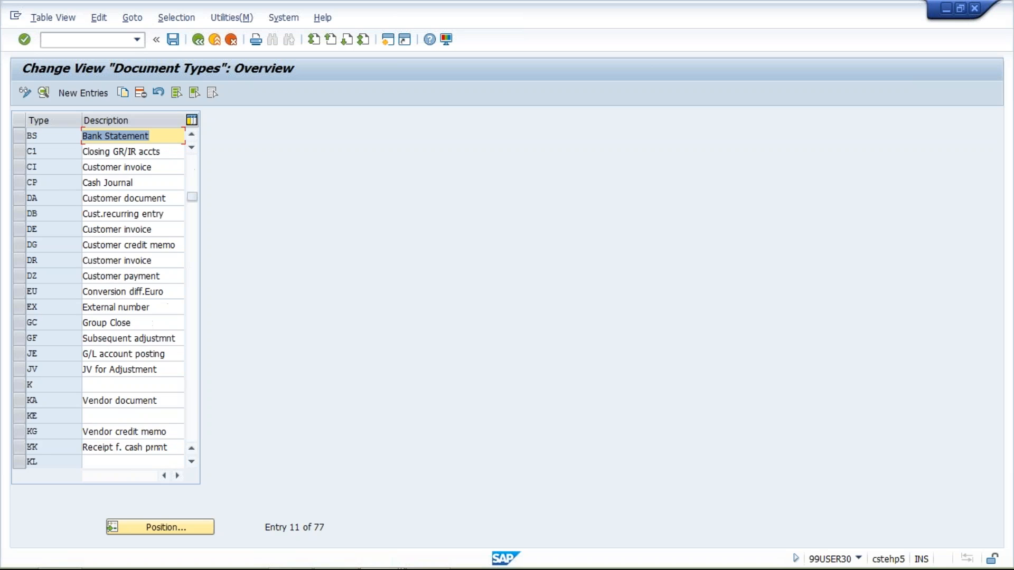
left_click(17, 432)
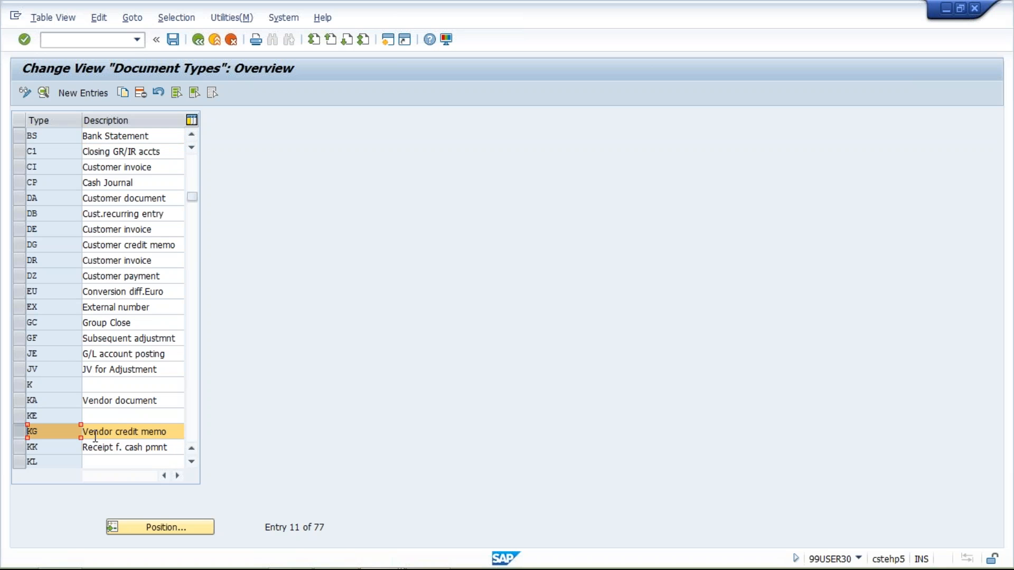
left_click(192, 423)
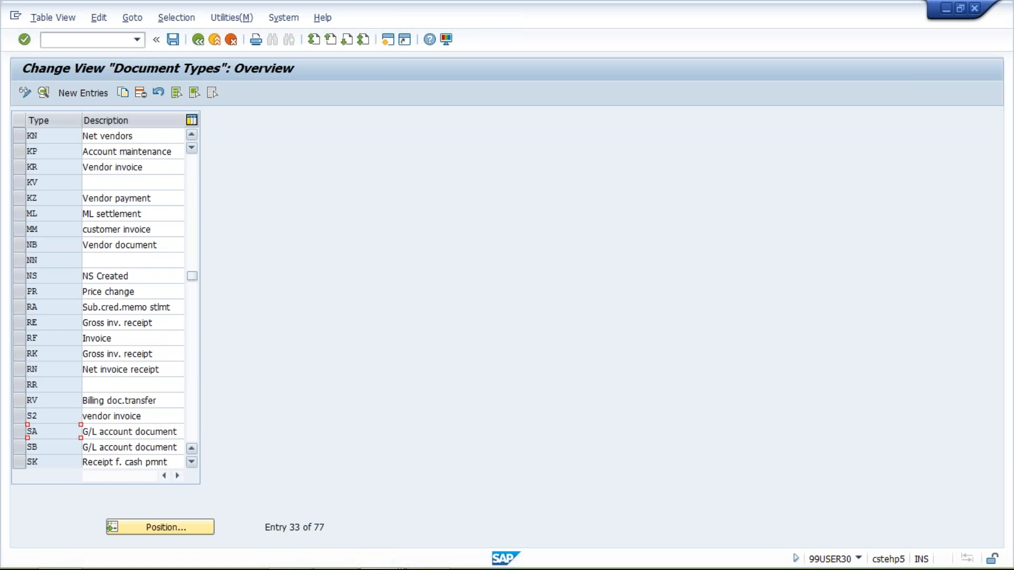
scroll(21, 208, "down", 1)
left_click(19, 200)
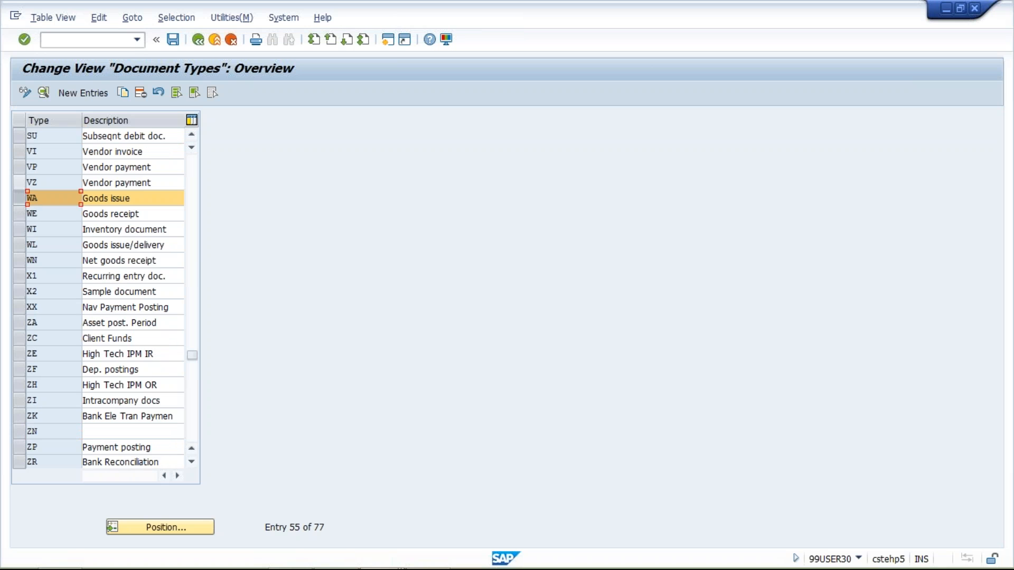
left_click(18, 197)
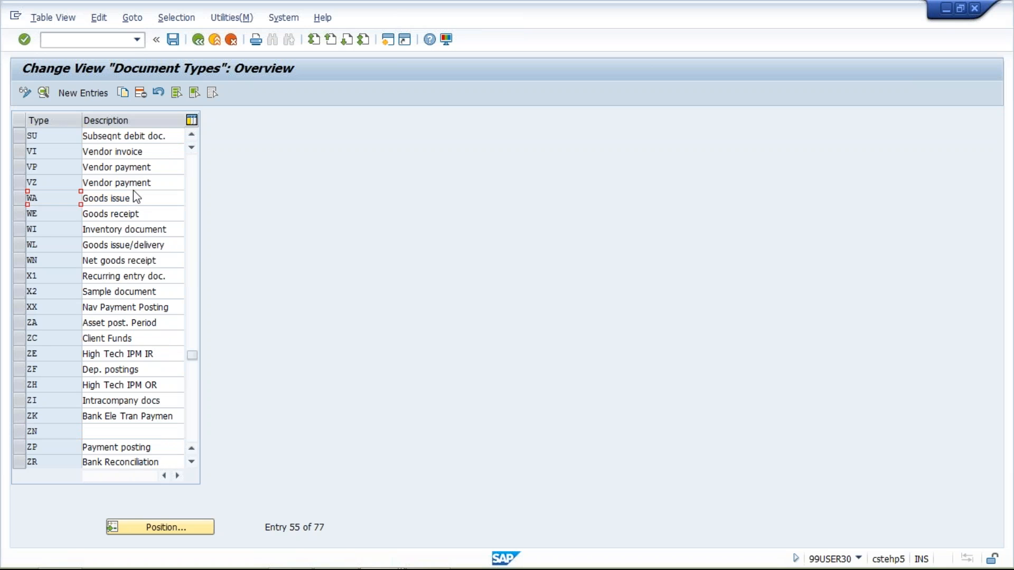
left_click(193, 208)
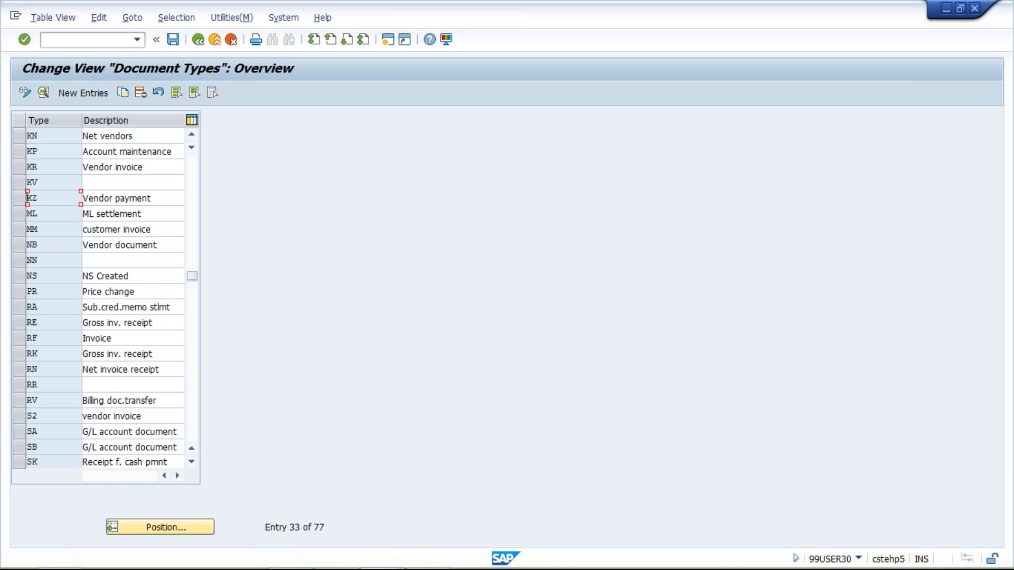
left_click(18, 198)
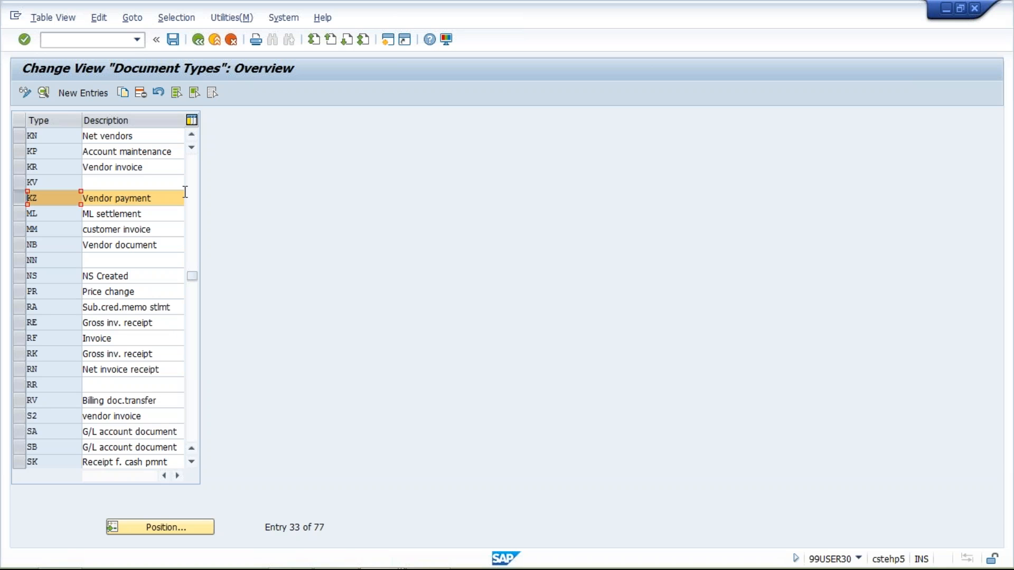
left_click(171, 198)
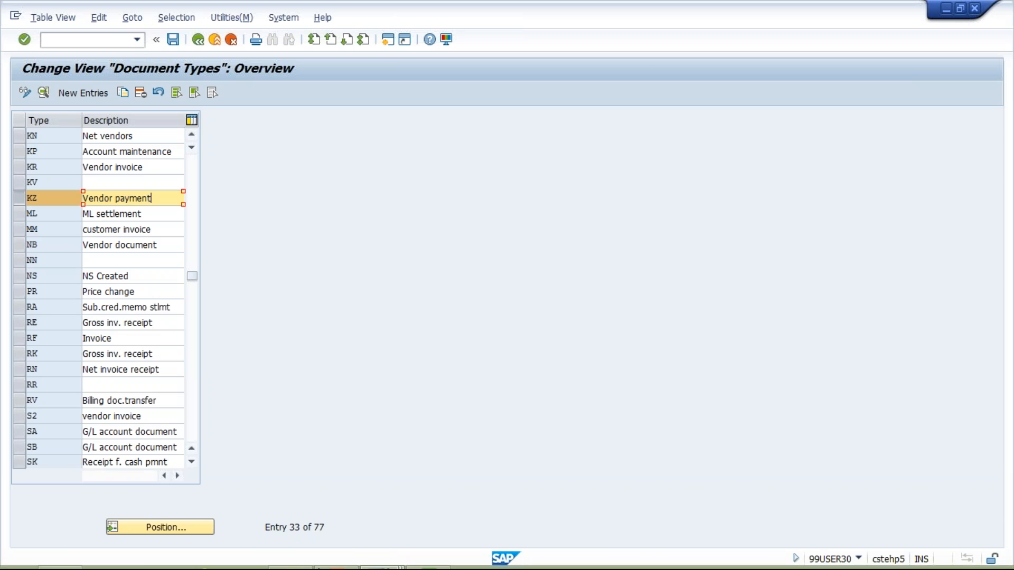
- Switch to the Vendor Line Item Display session and compare the types, amounts and document numbers of the cleared items
mouse_move(388, 560)
left_click(388, 559)
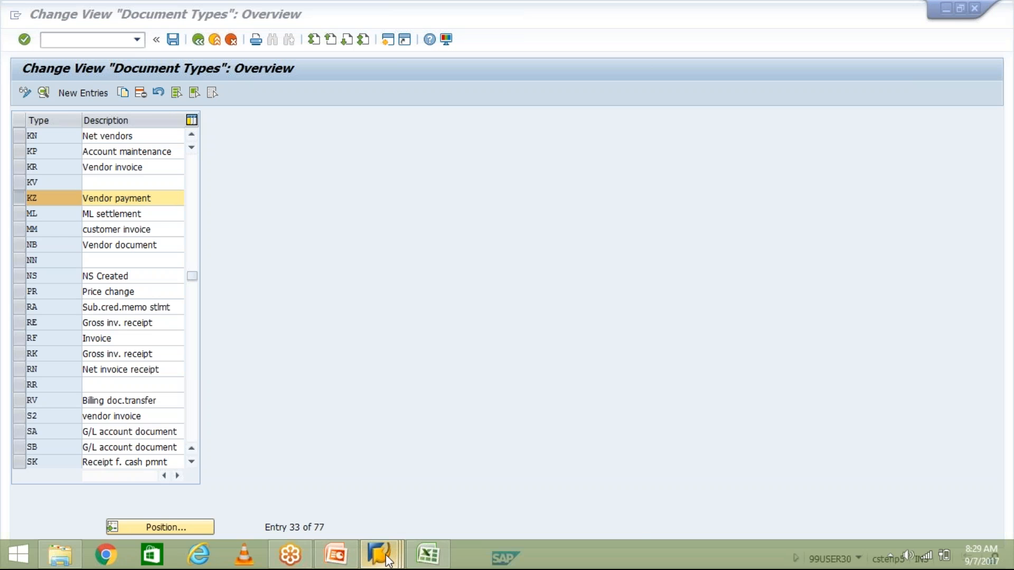
left_click(537, 513)
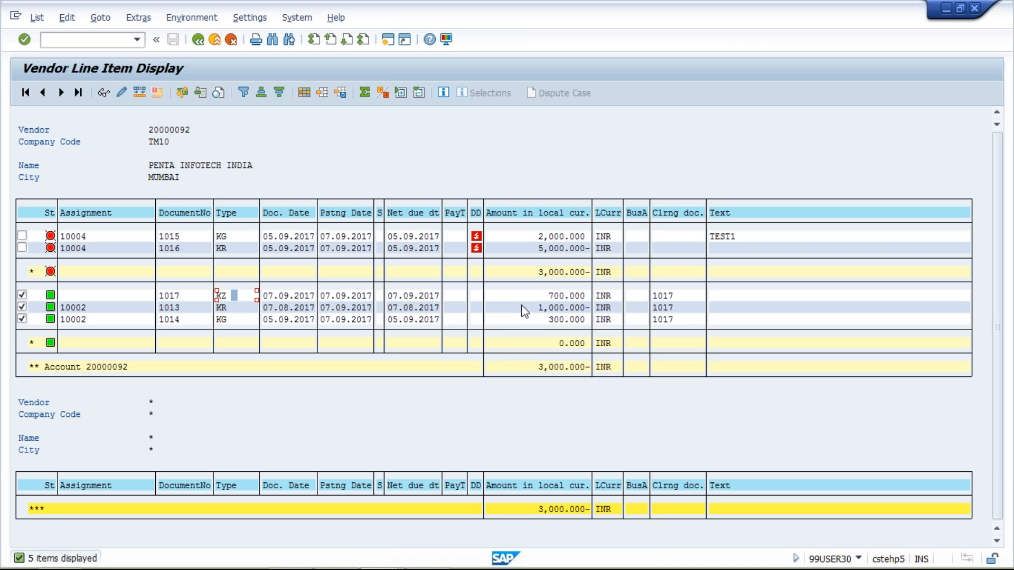
left_click(235, 308)
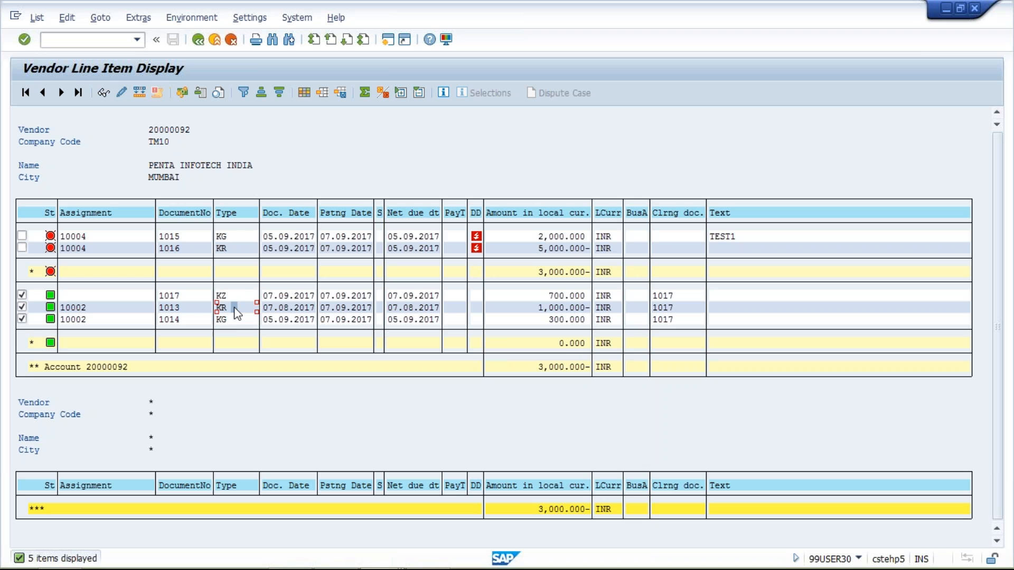
left_click(530, 311)
left_click(239, 296)
left_click(534, 294)
left_click(535, 321)
left_click(179, 294)
left_click(186, 320)
- Switch back to the document types overview and open the details of type KZ, Vendor payment
mouse_move(392, 565)
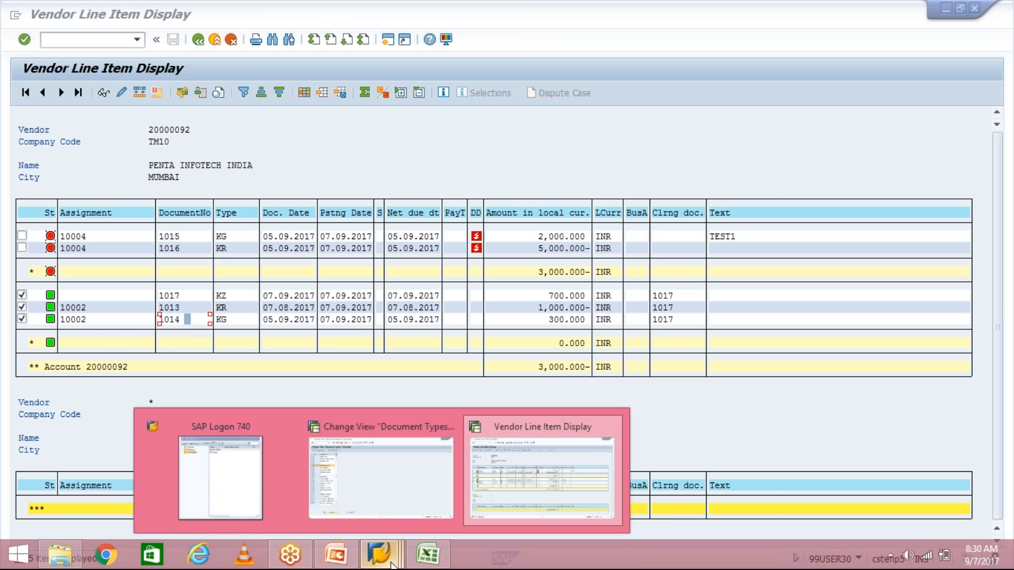
left_click(378, 488)
left_click(54, 199)
double_click(54, 199)
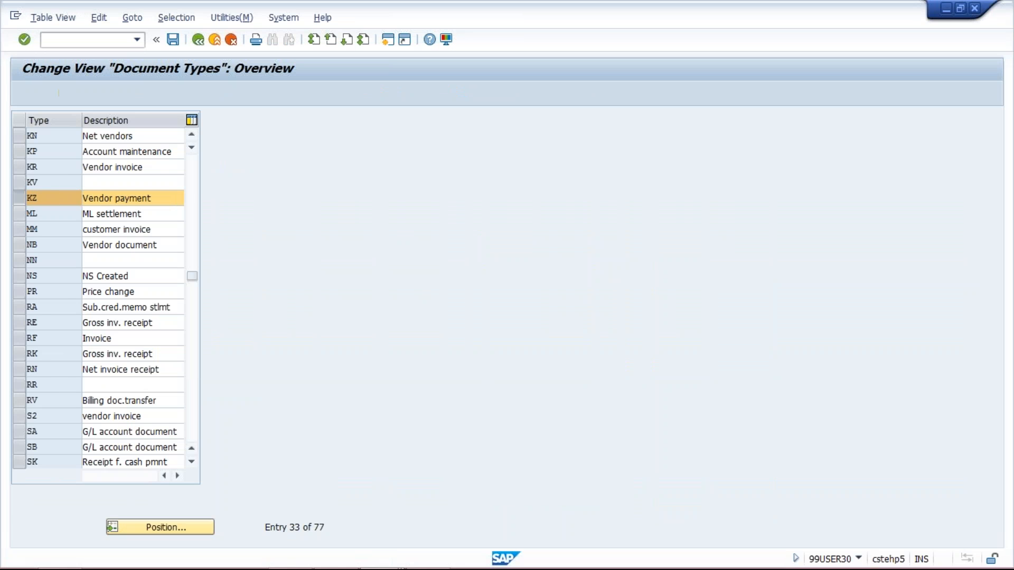